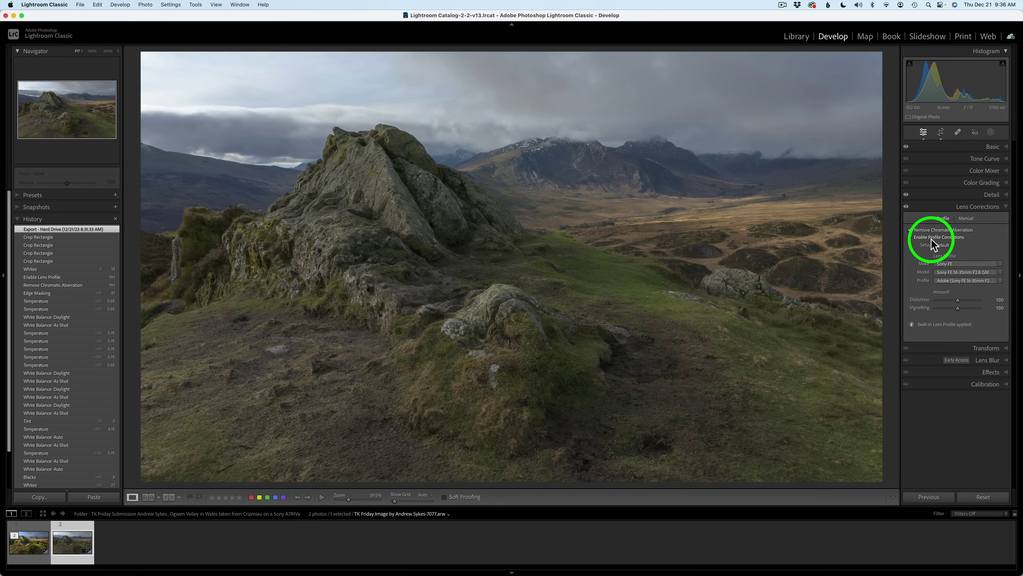
Step: Review the crop applied to the landscape photo, leaving its framing as it is
{"action": "left_click", "coordinate": [955, 207]}
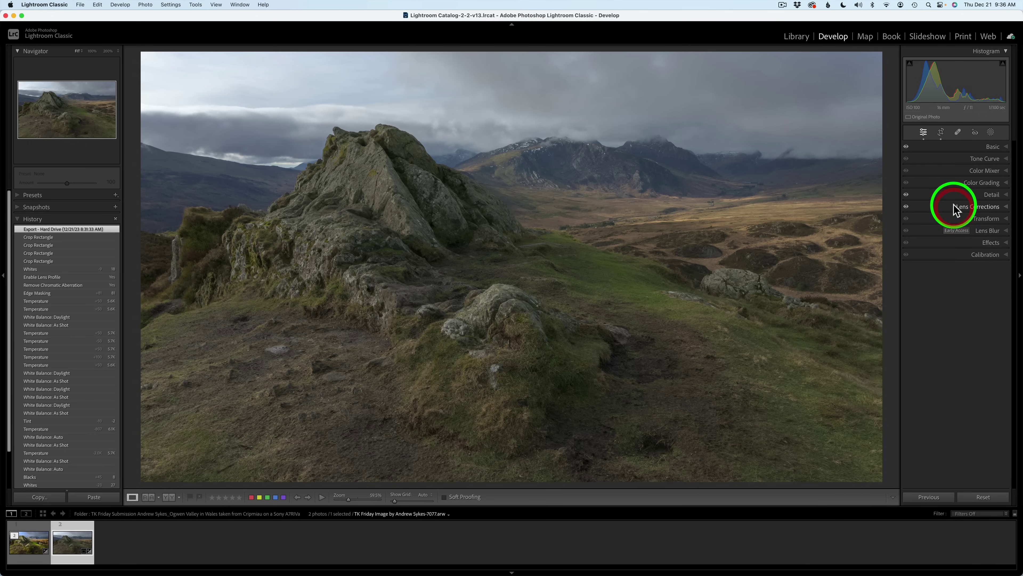
{"action": "left_click", "coordinate": [941, 133]}
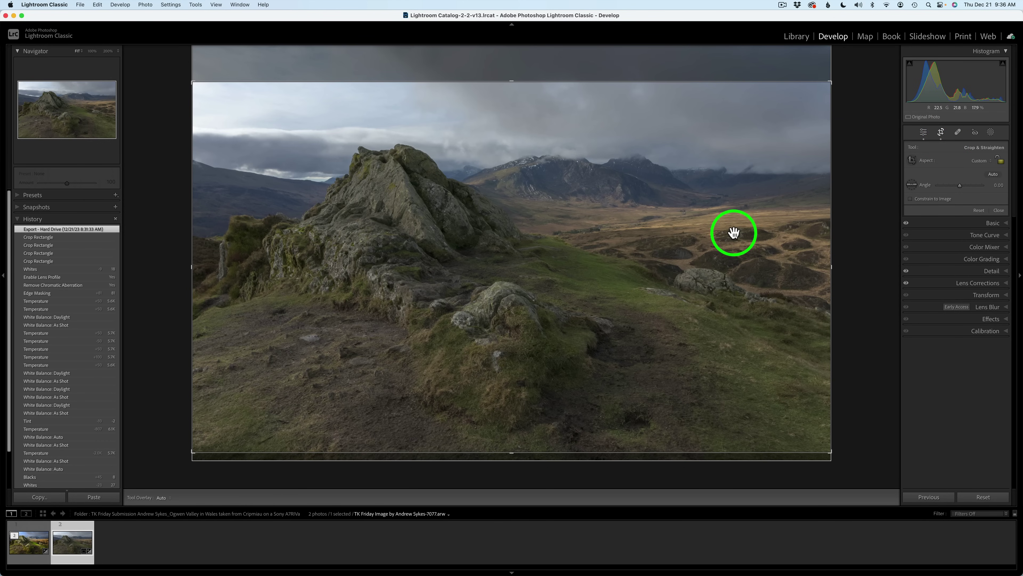
{"action": "left_click", "coordinate": [923, 132]}
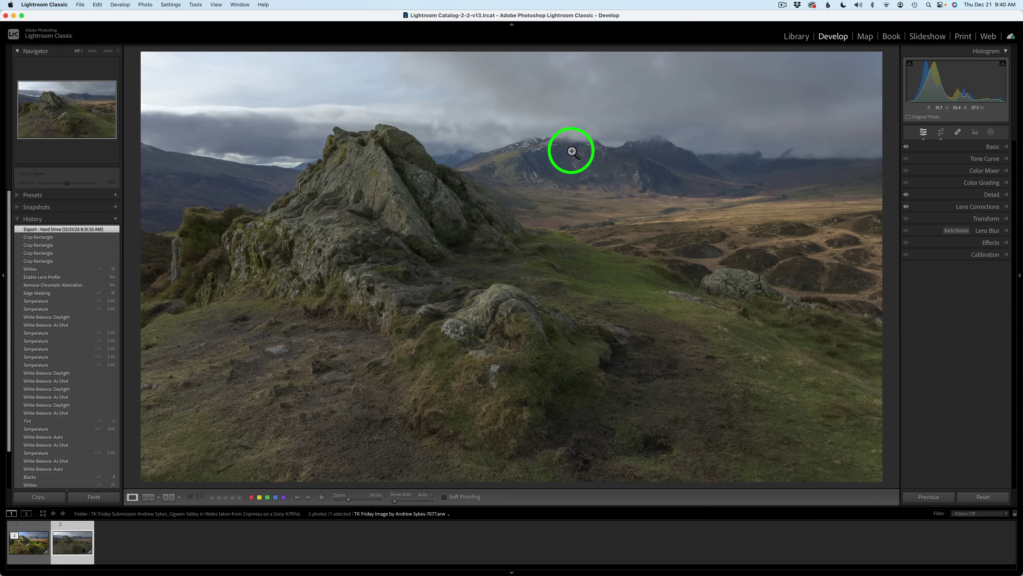
Step: Send the landscape photo to Adobe Photoshop 2024 for editing
{"action": "right_click", "coordinate": [580, 220]}
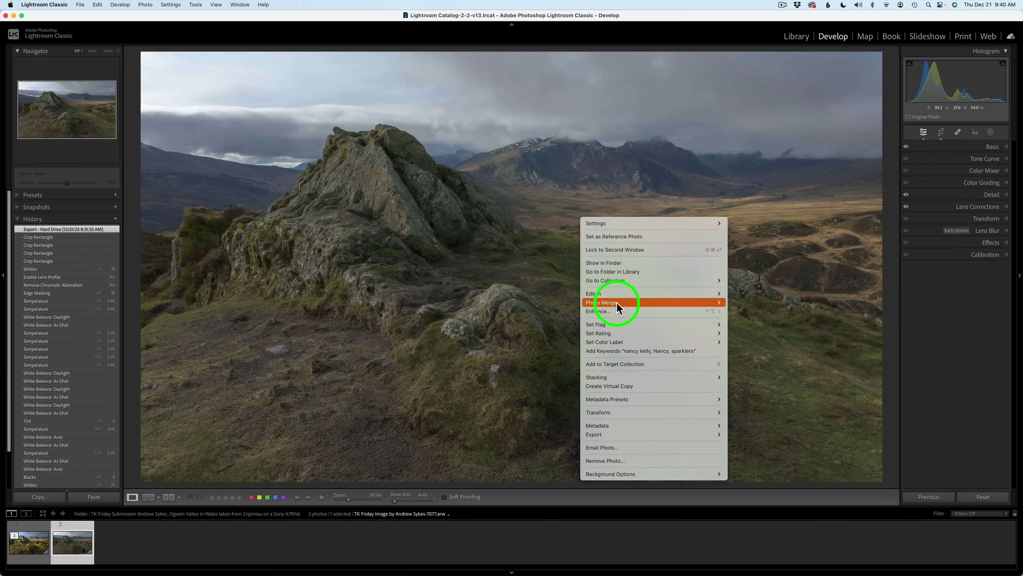
{"action": "mouse_move", "coordinate": [616, 293]}
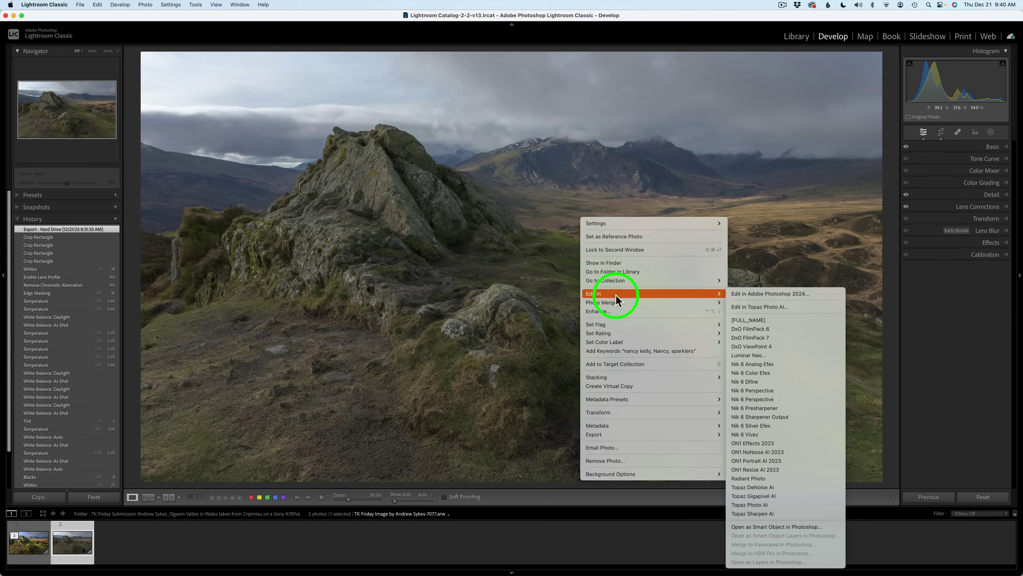
{"action": "left_click", "coordinate": [770, 297]}
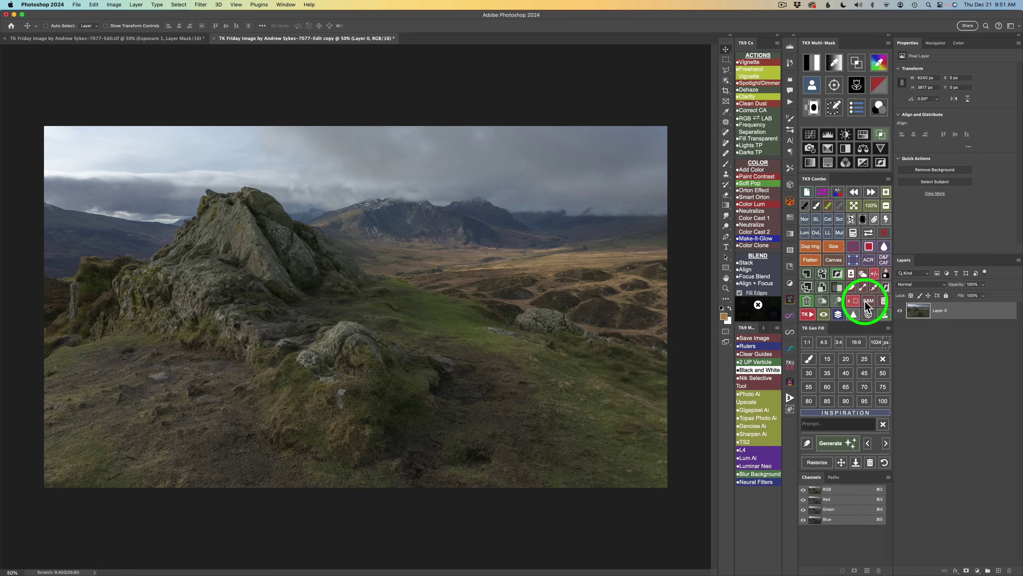
Step: Select the sky and save it as a Sky channel, and save the inverse selection as a Foreground channel
{"action": "left_click", "coordinate": [864, 275]}
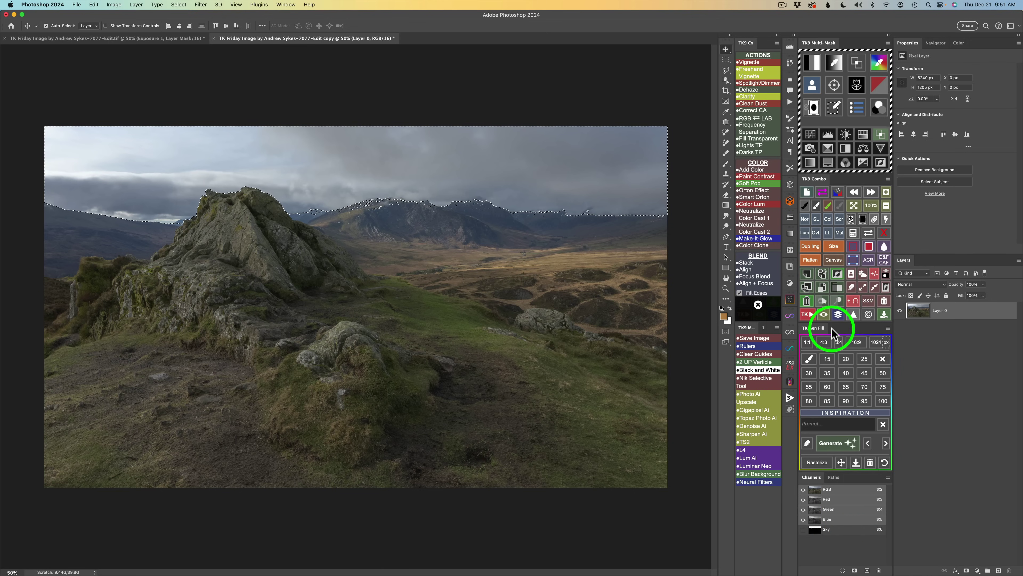
{"action": "left_click", "coordinate": [863, 273]}
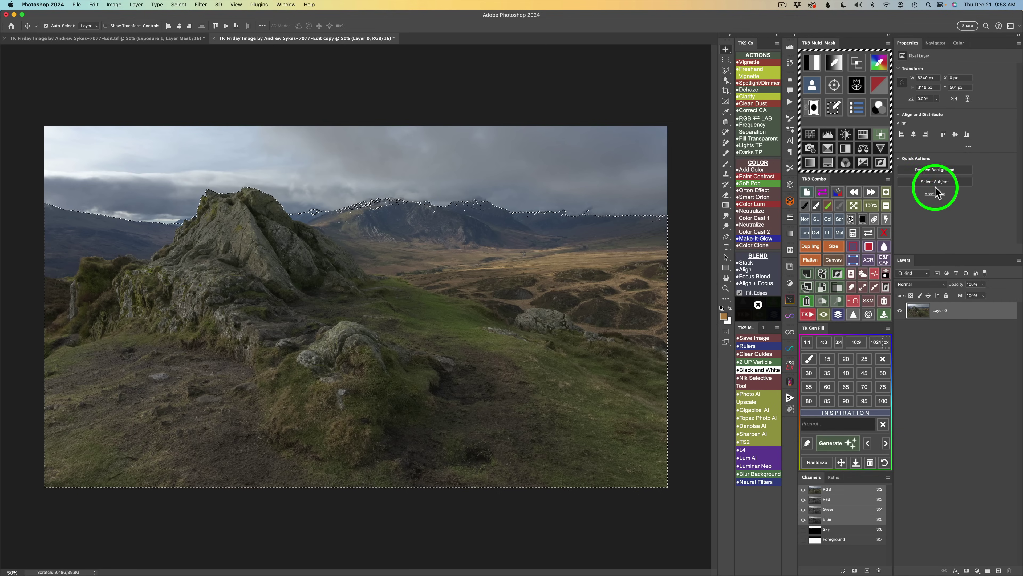
Step: Generate the number 3 luminosity mask from the RGB image and output it to two Color Grading layers
{"action": "left_click", "coordinate": [812, 64]}
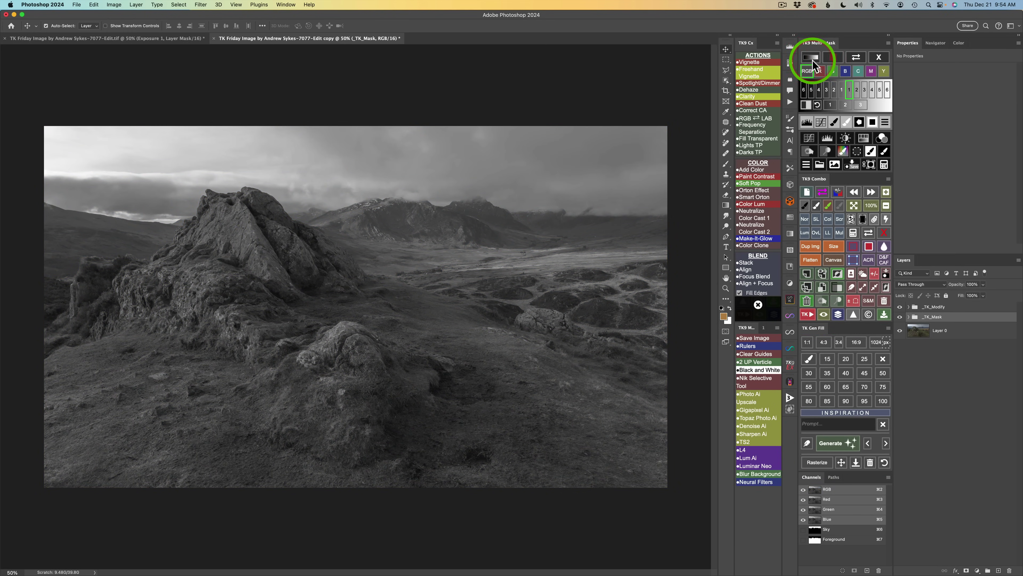
{"action": "left_click", "coordinate": [861, 105]}
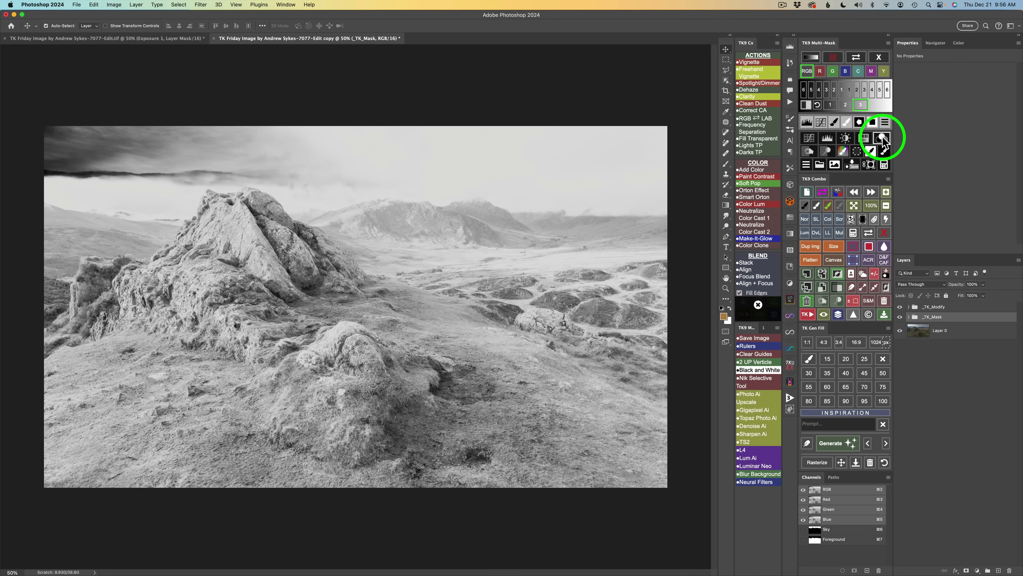
{"action": "left_click", "coordinate": [882, 137]}
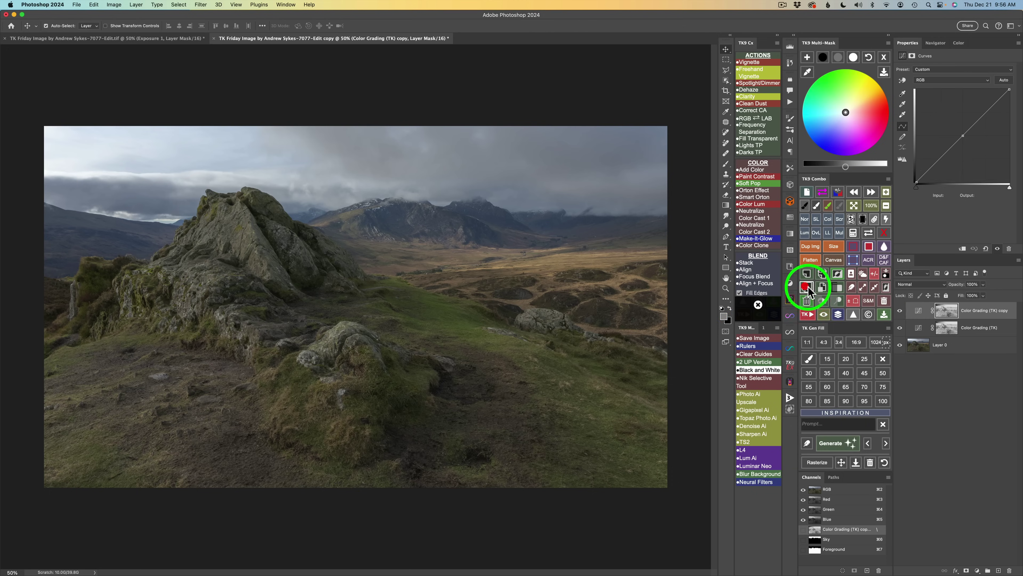
Step: Intersect the Color Grading (TK) layer's mask with the saved Foreground channel so it excludes the sky
{"action": "left_click", "coordinate": [936, 314]}
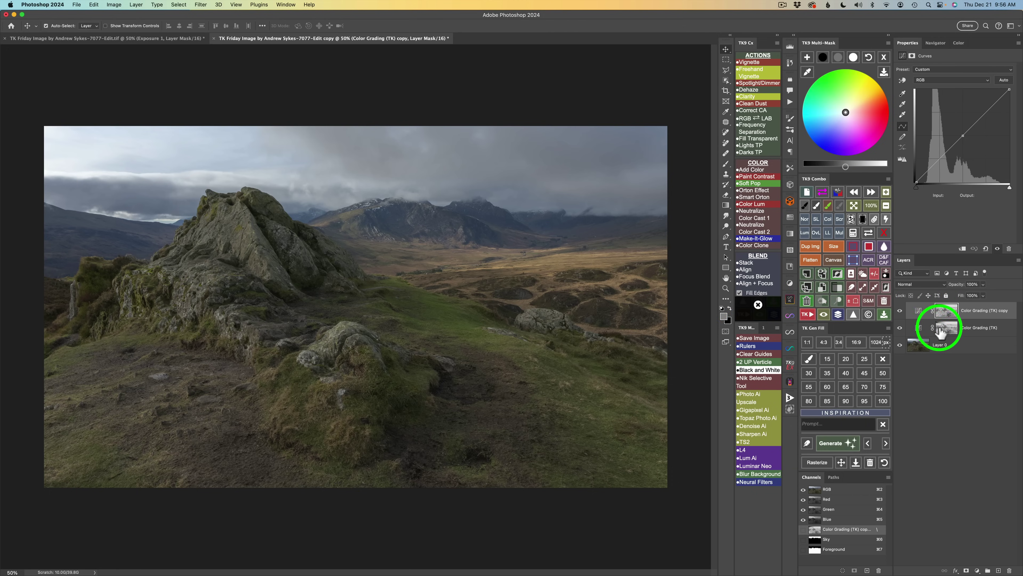
{"action": "left_click", "coordinate": [917, 330]}
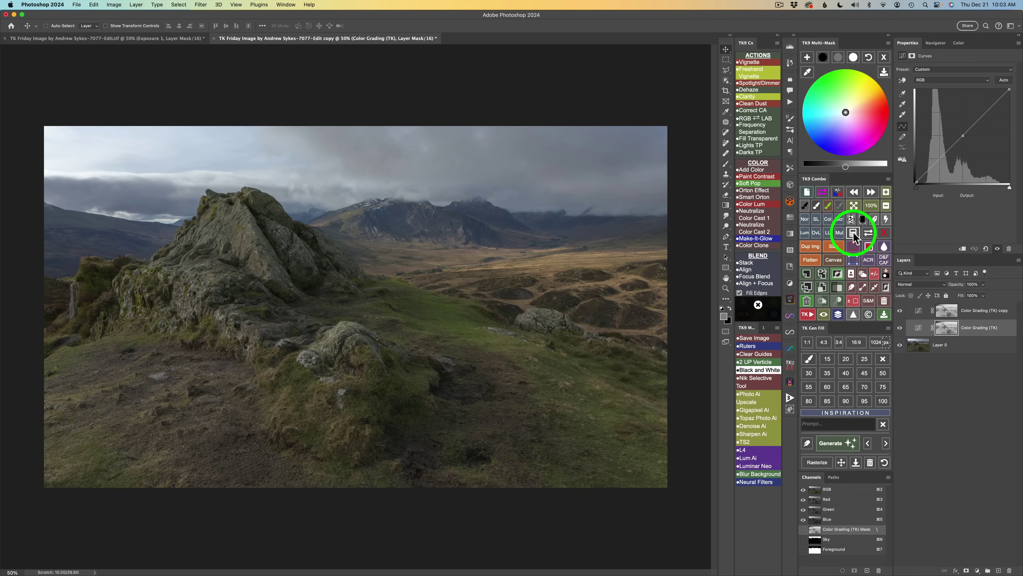
{"action": "left_click", "coordinate": [853, 234]}
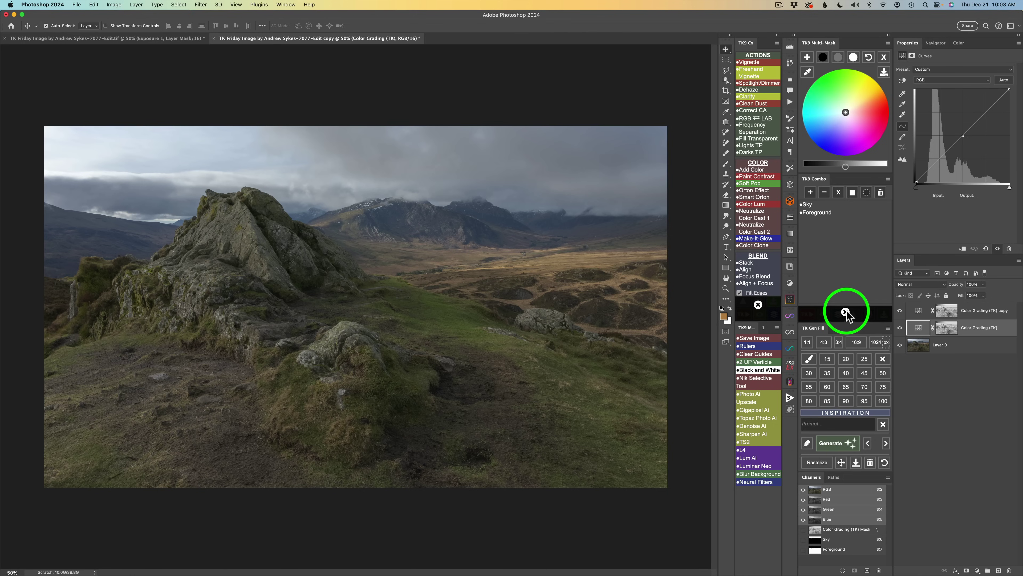
{"action": "left_click", "coordinate": [818, 213]}
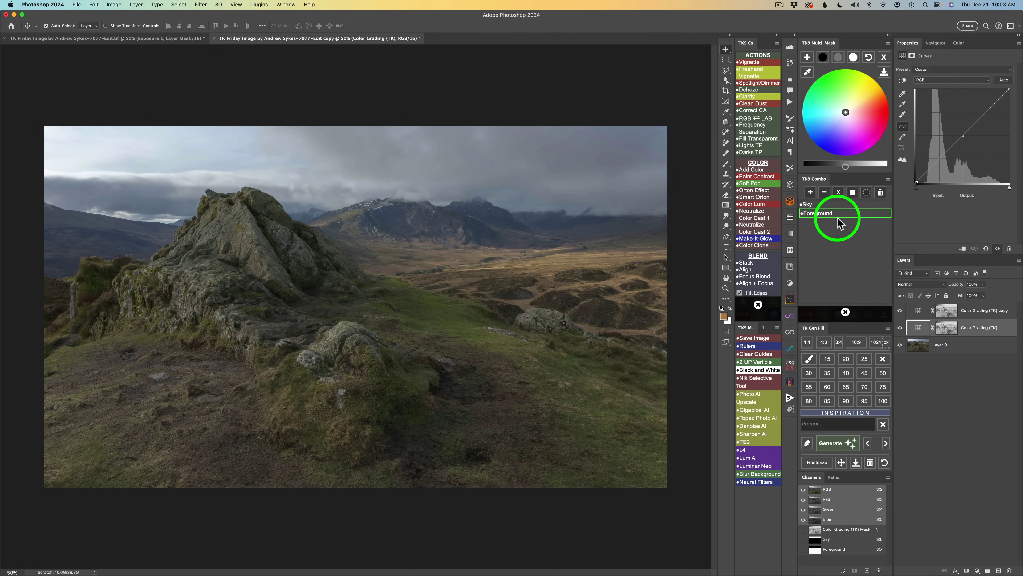
{"action": "left_click", "coordinate": [840, 193]}
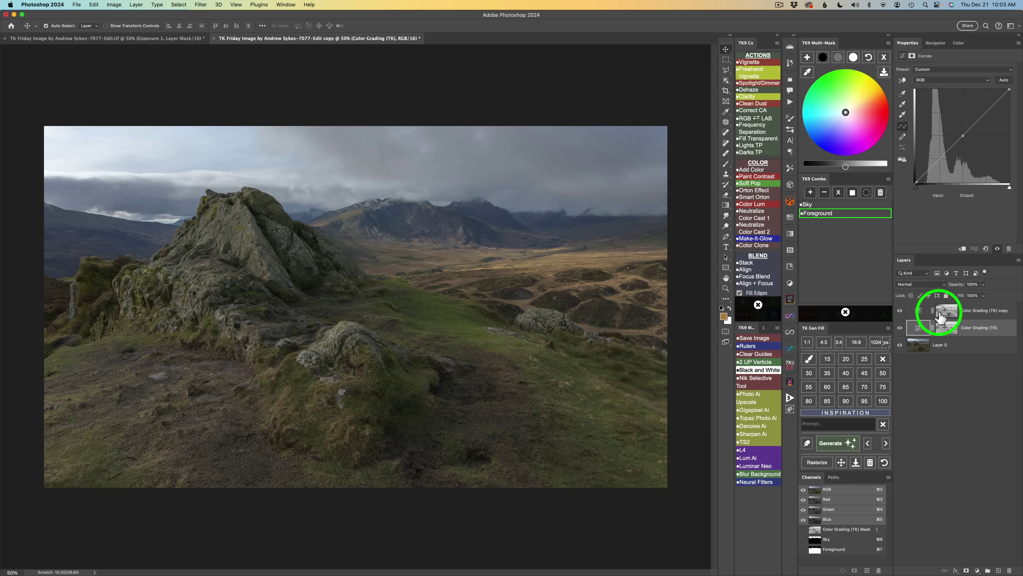
{"action": "left_click", "coordinate": [850, 213]}
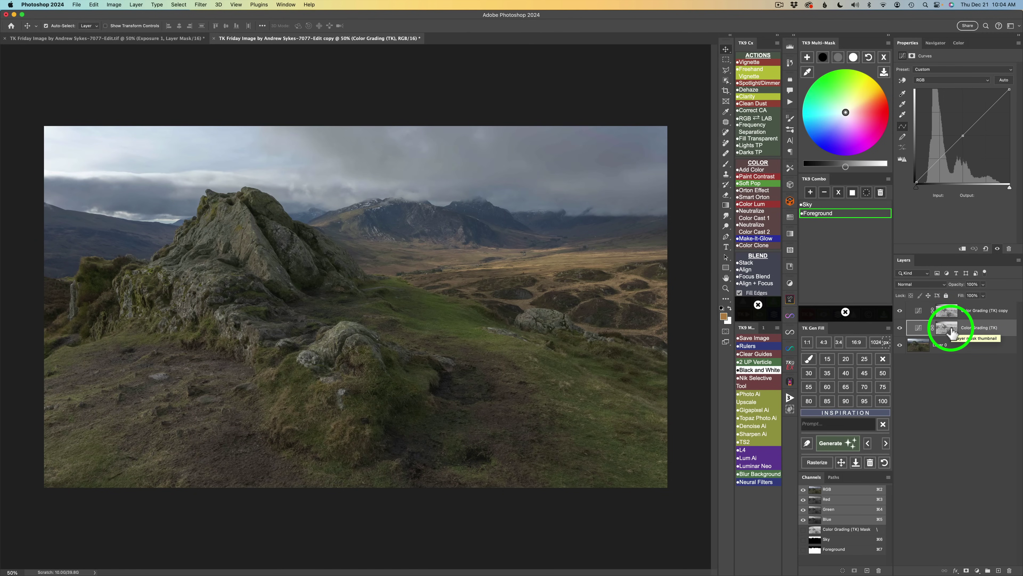
{"action": "left_click", "coordinate": [839, 194]}
{"action": "left_click", "coordinate": [947, 328]}
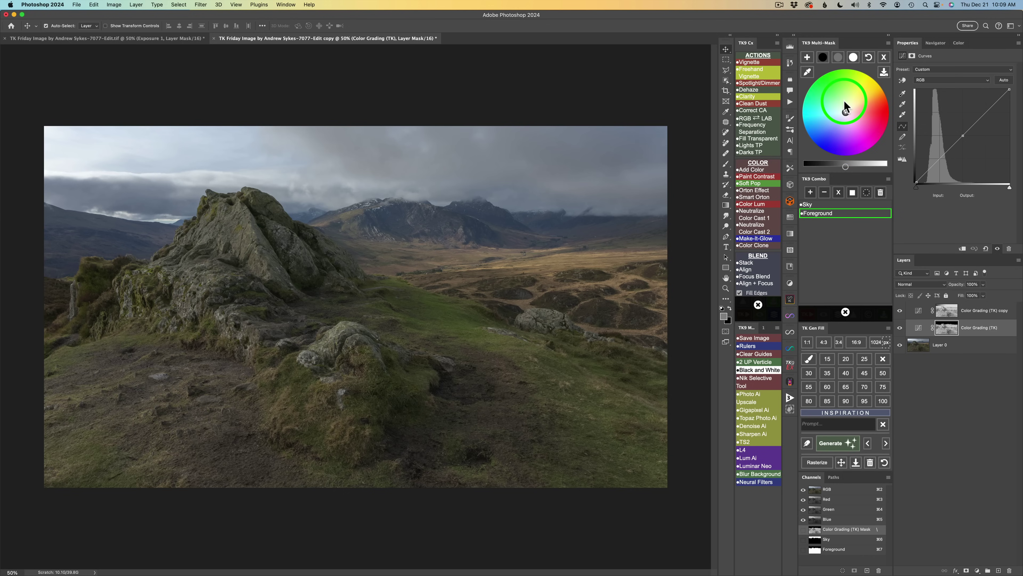
Step: Set the shadows of the foreground color grading to brightness -20 with hex color 1b1b1d
{"action": "left_click", "coordinate": [823, 57]}
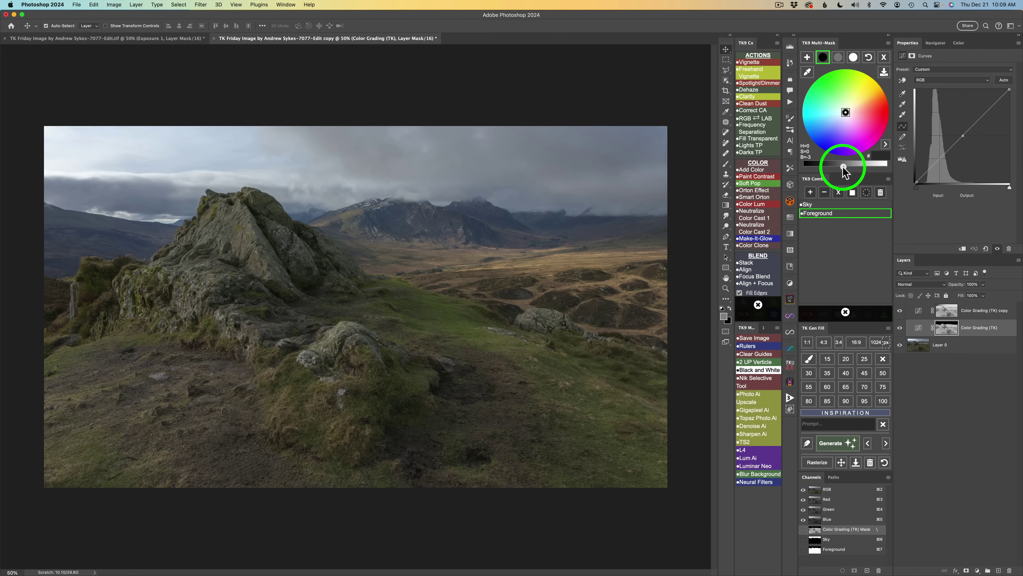
{"action": "left_click_drag", "start_coordinate": [839, 167], "coordinate": [838, 167]}
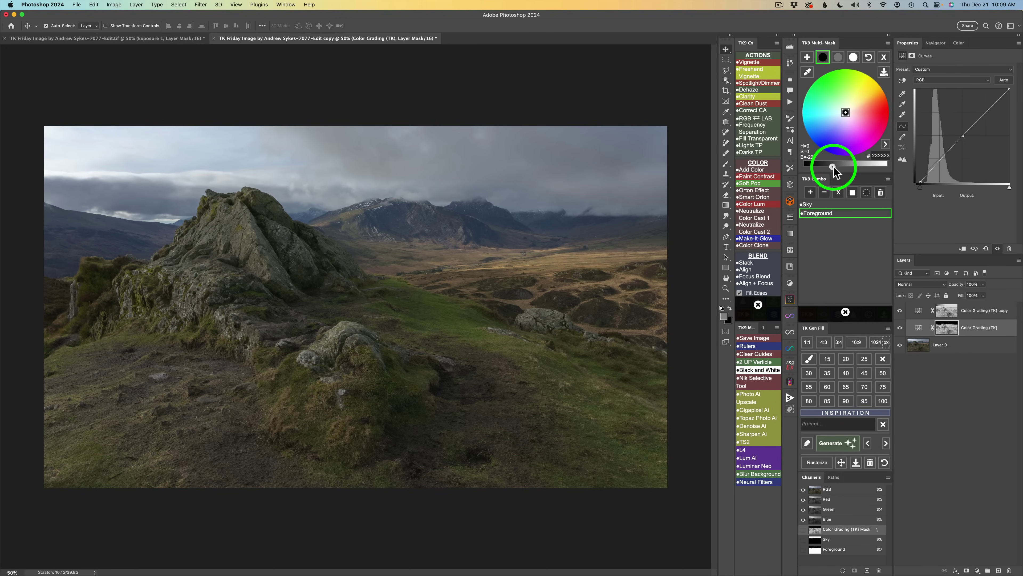
{"action": "left_click", "coordinate": [833, 166]}
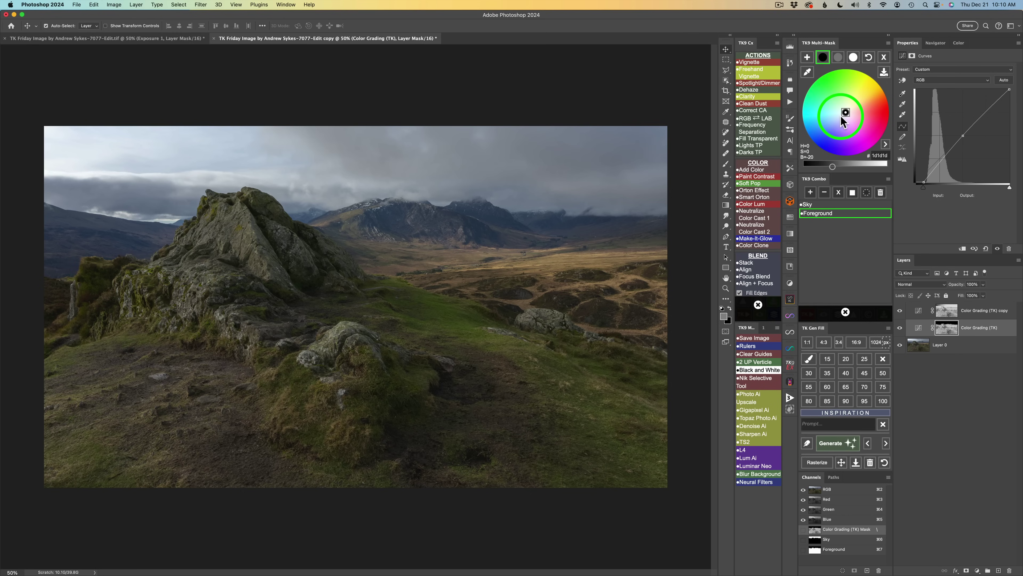
{"action": "left_click", "coordinate": [882, 155]}
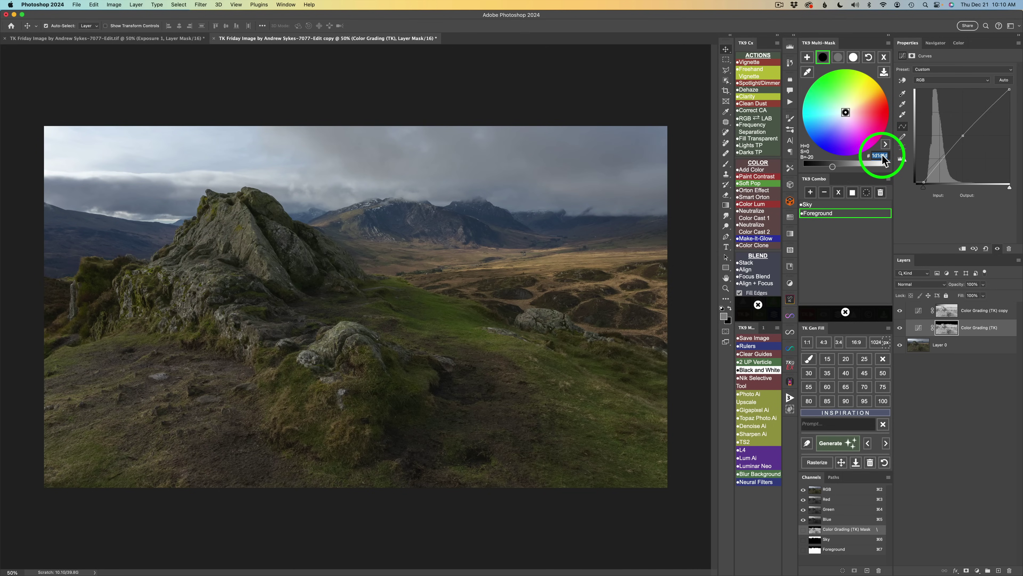
{"action": "type", "text": "1b1b"}
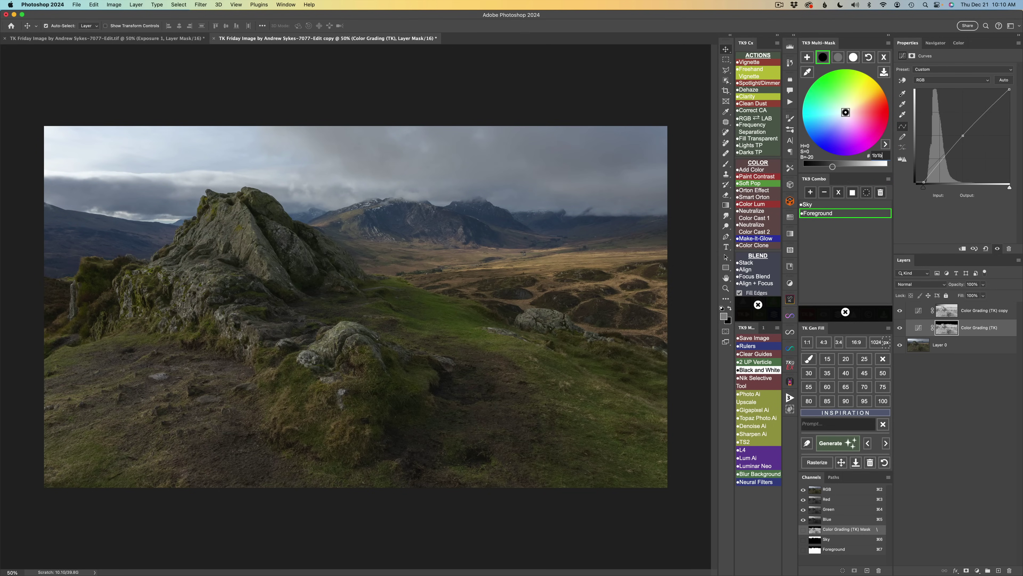
{"action": "type", "text": "1d"}
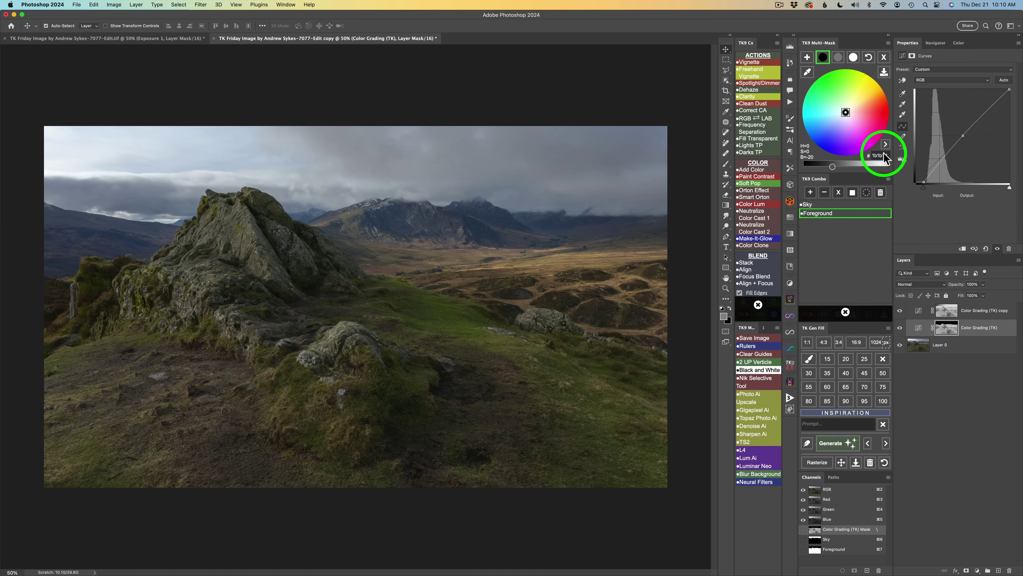
{"action": "left_click", "coordinate": [886, 144]}
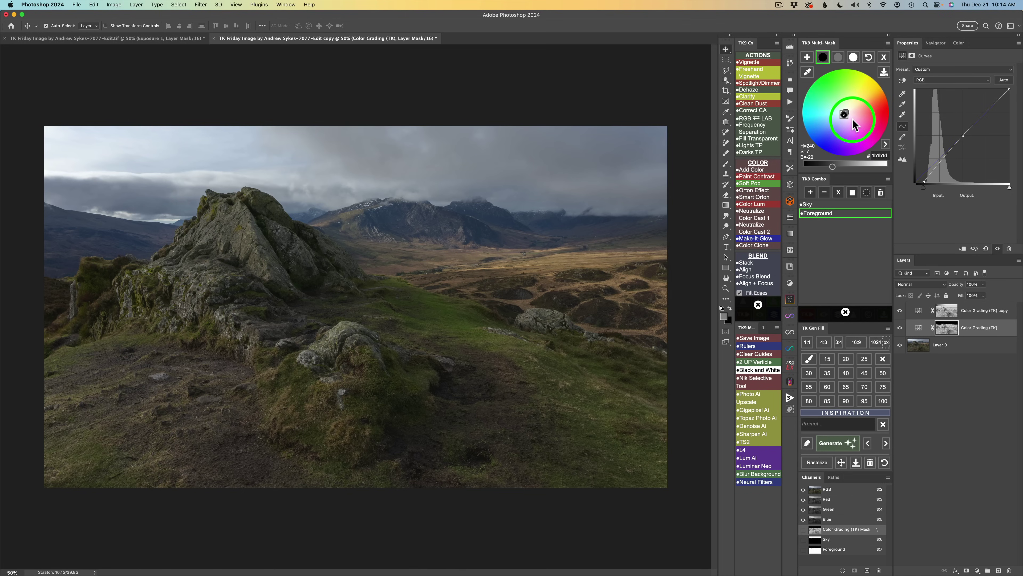
Step: Set the midtones of the foreground color grading to brightness 60 with hex color a7a58b
{"action": "left_click", "coordinate": [840, 56]}
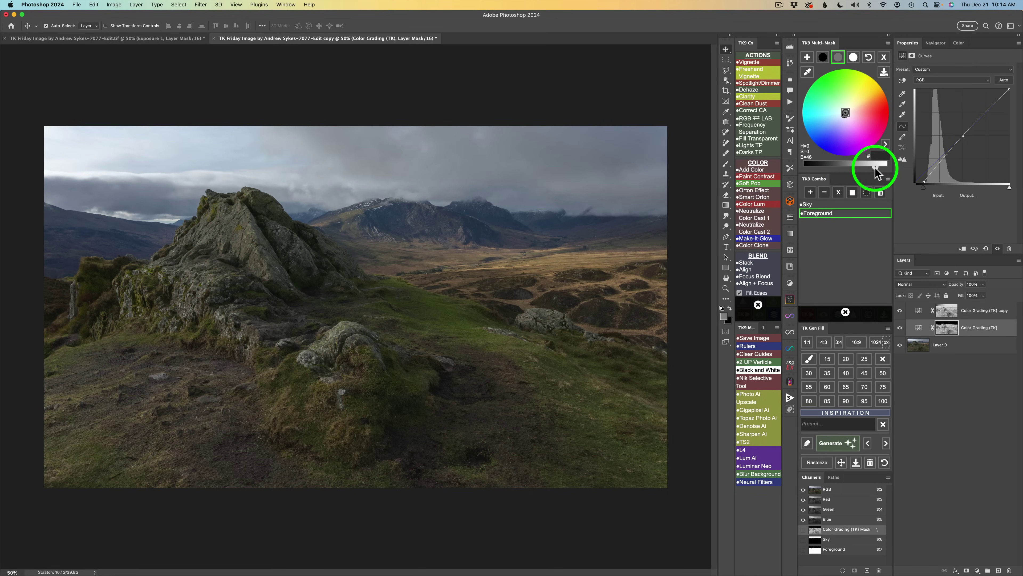
{"action": "left_click_drag", "start_coordinate": [875, 167], "coordinate": [884, 170]}
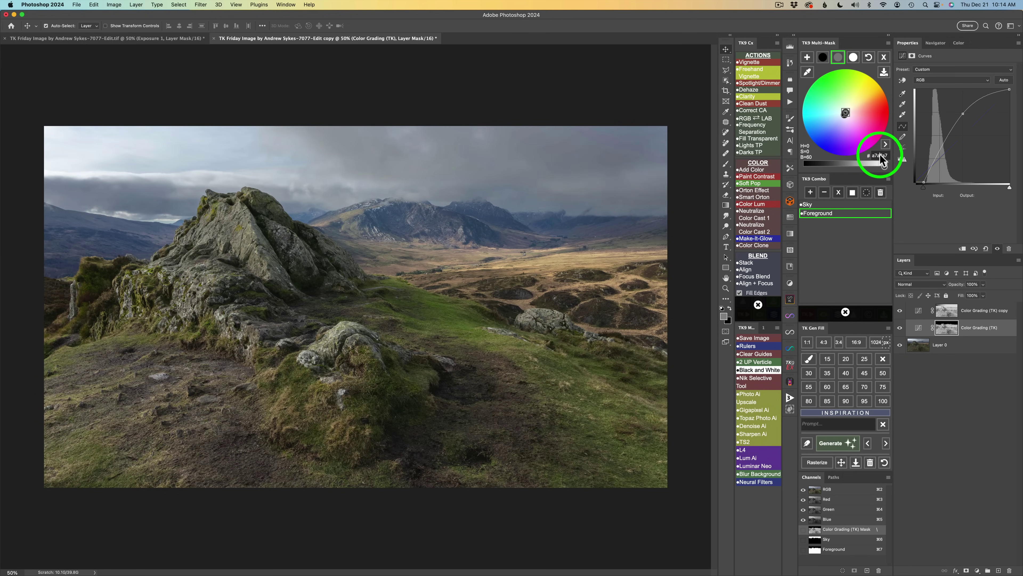
{"action": "double_click", "coordinate": [880, 156]}
{"action": "type", "text": "a"}
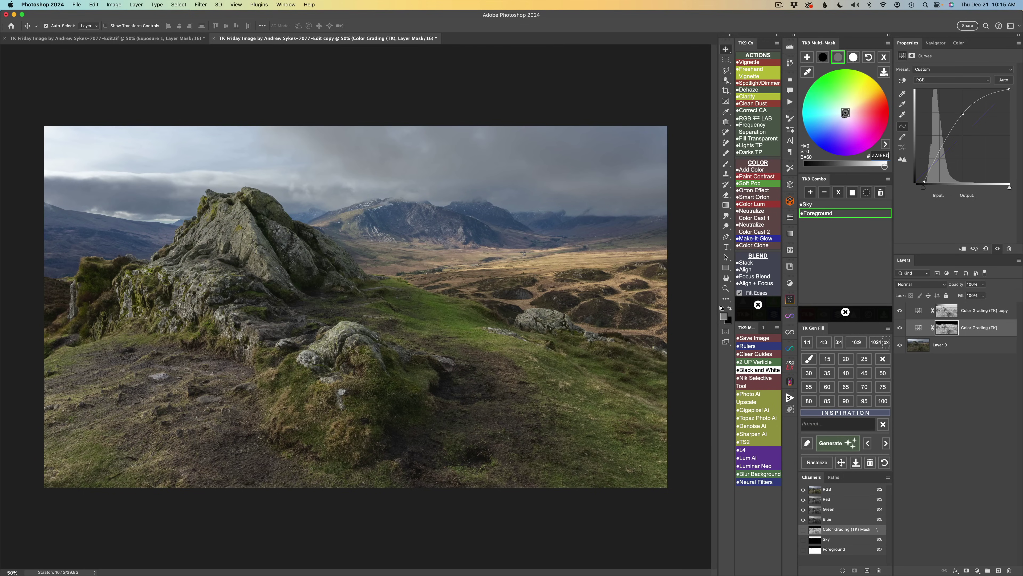
{"action": "left_click", "coordinate": [882, 142]}
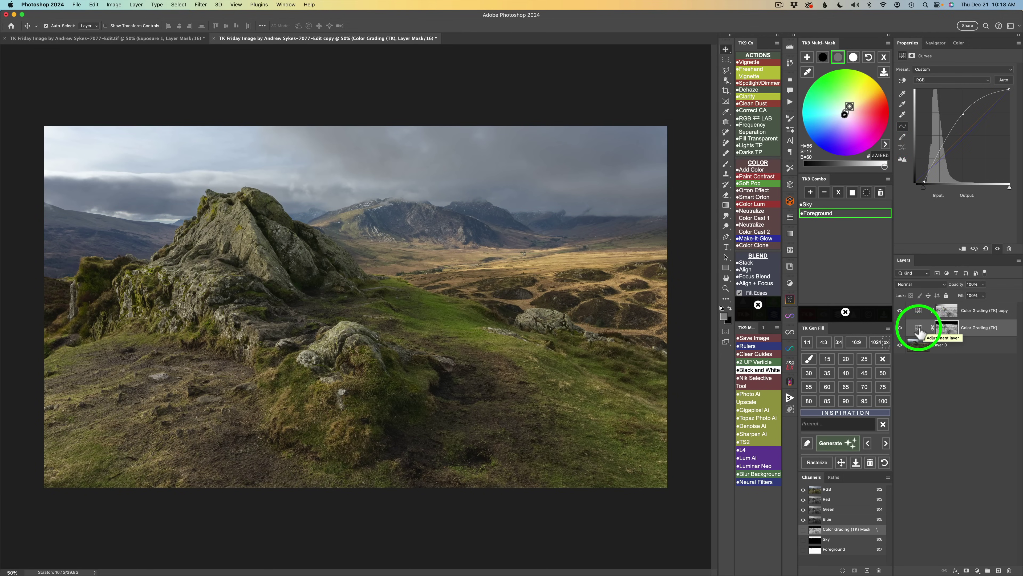
Step: Compare the photo with the Color Grading layers hidden and shown
{"action": "left_click", "coordinate": [900, 328]}
{"action": "left_click", "coordinate": [900, 328]}
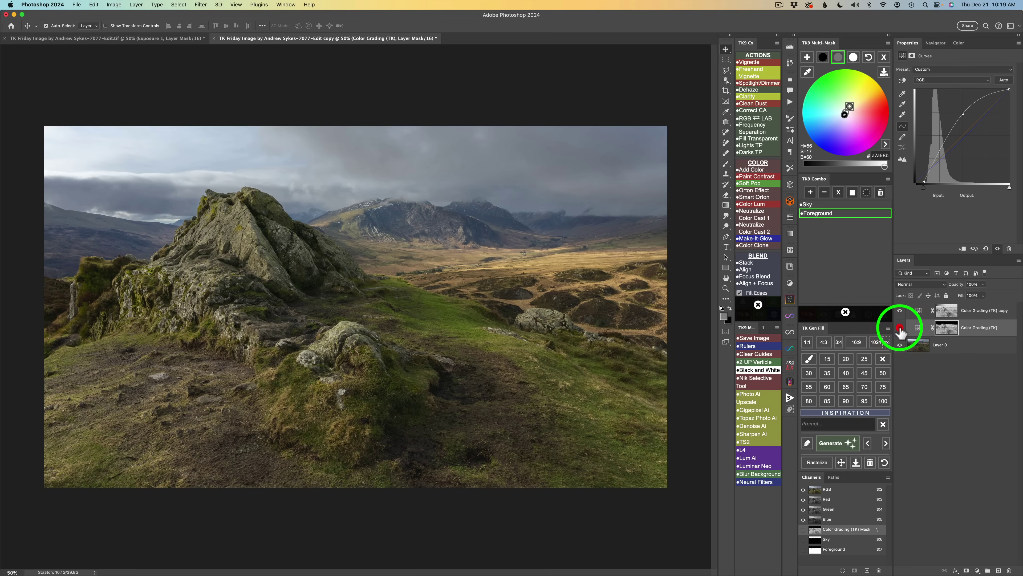
{"action": "left_click", "coordinate": [900, 310]}
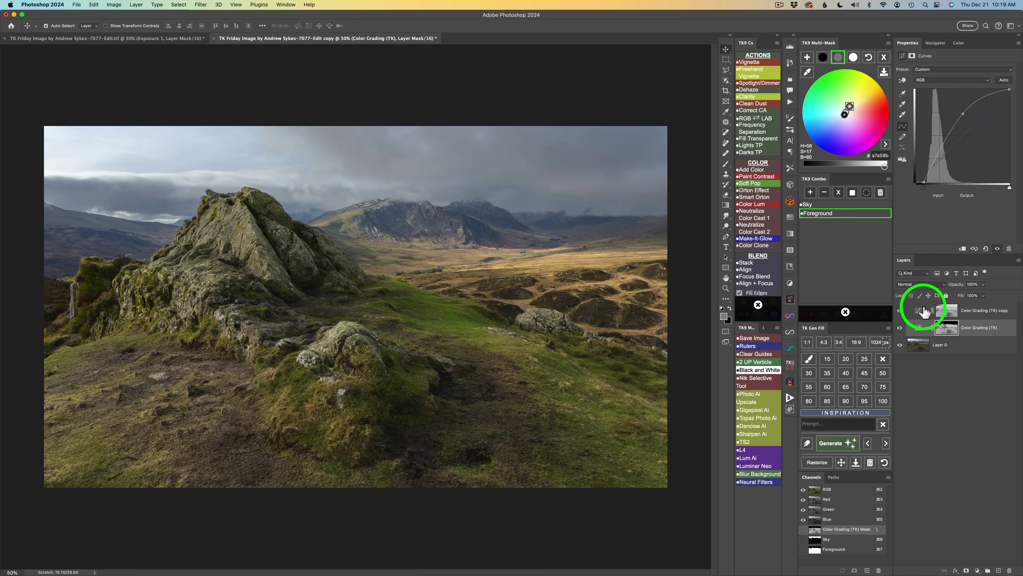
Step: Intersect the Color Grading (TK) copy layer's mask with the saved Sky channel so the adjustment only affects the sky
{"action": "left_click", "coordinate": [921, 315]}
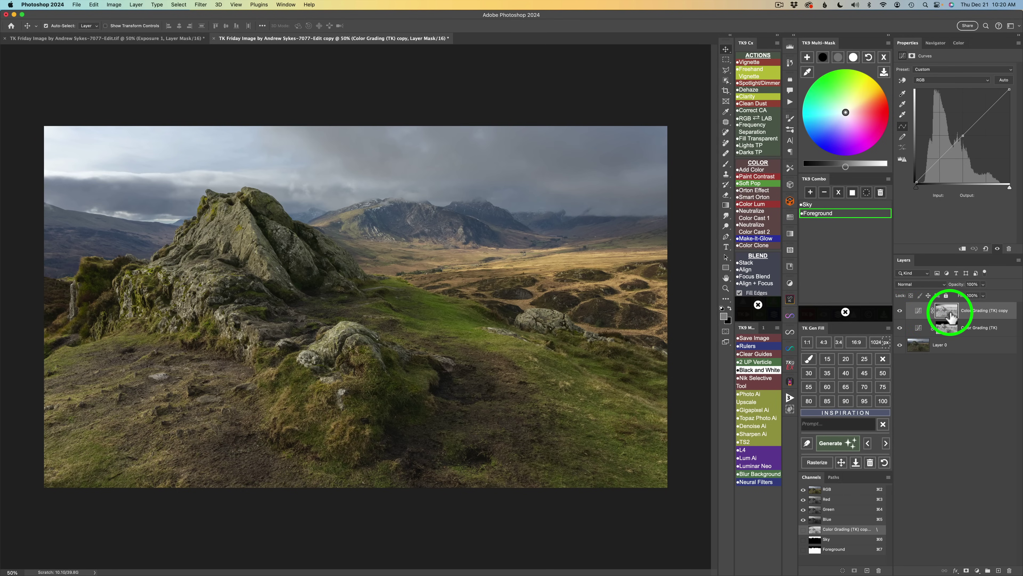
{"action": "left_click", "coordinate": [813, 203]}
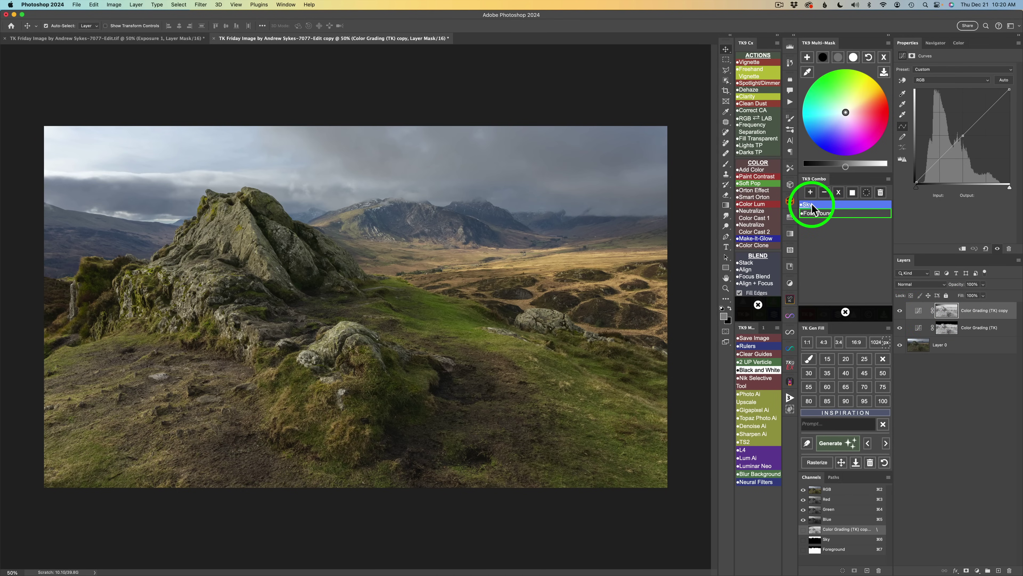
{"action": "left_click", "coordinate": [812, 205]}
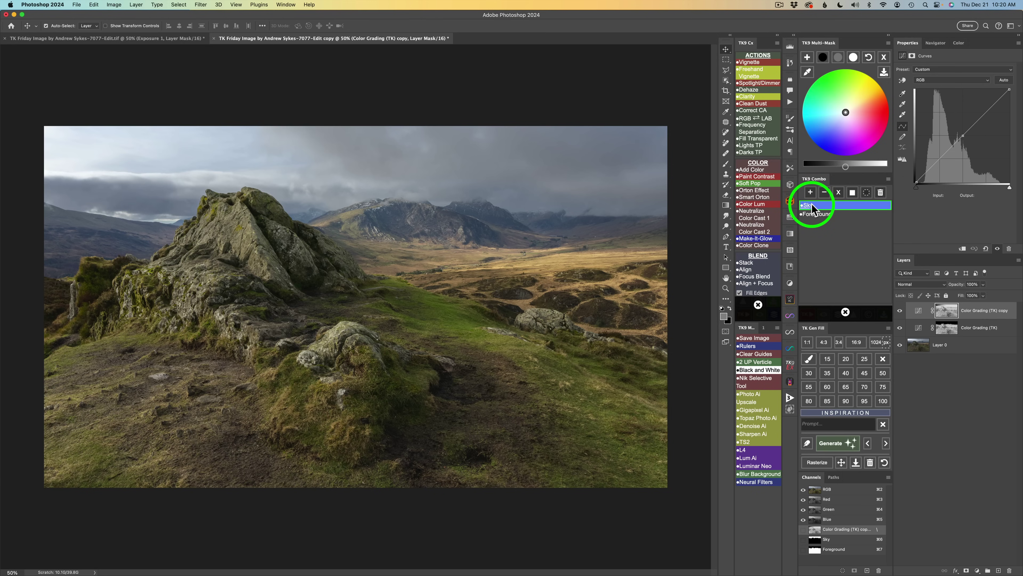
{"action": "left_click", "coordinate": [853, 193]}
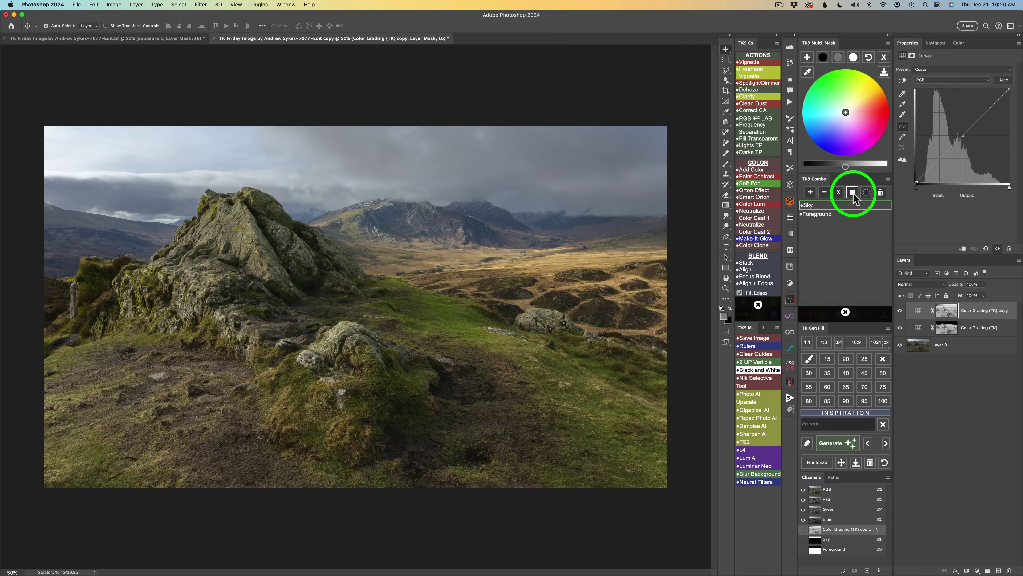
{"action": "left_click", "coordinate": [839, 193]}
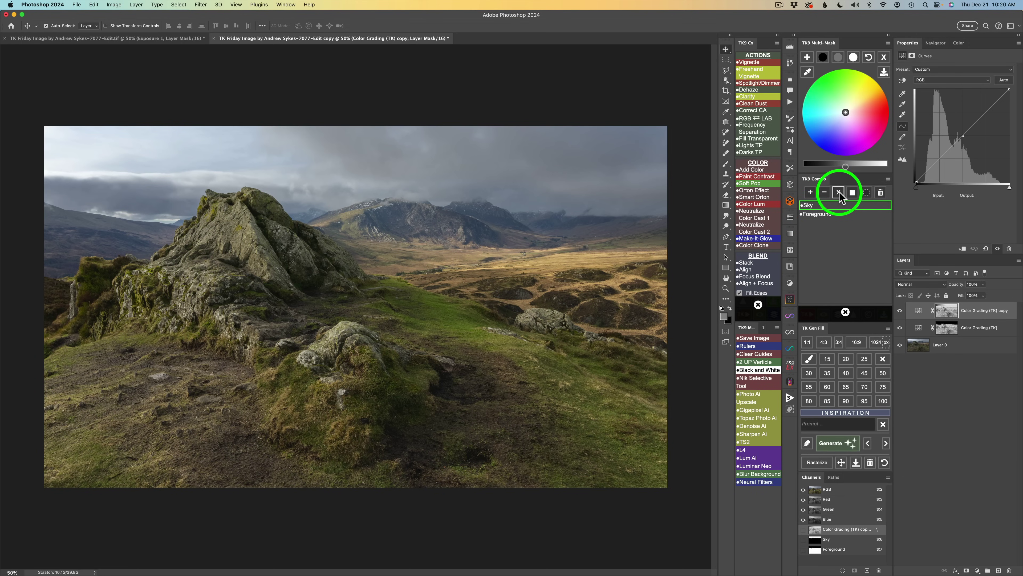
{"action": "left_click", "coordinate": [944, 310]}
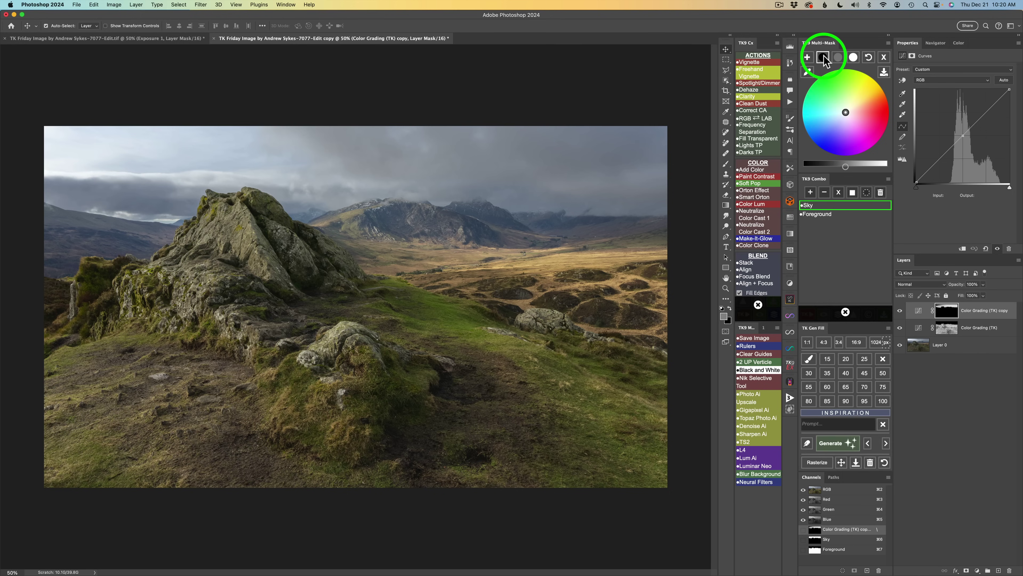
Step: Darken the sky color grading, setting its shadows to hex color 0c0c0c and its midtones to brightness -6
{"action": "left_click", "coordinate": [823, 58]}
{"action": "left_click_drag", "start_coordinate": [846, 166], "coordinate": [815, 165]}
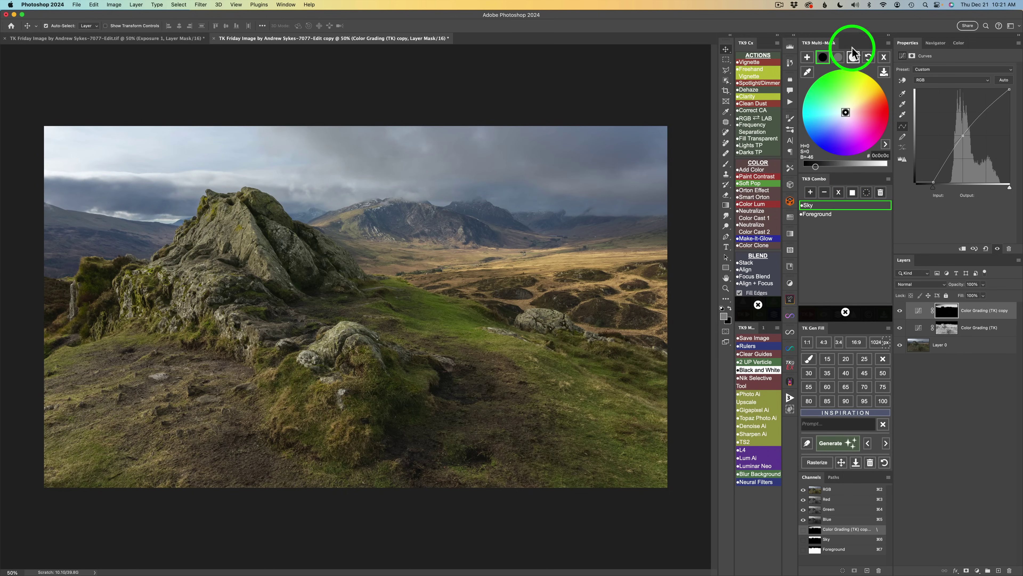
{"action": "left_click", "coordinate": [839, 57]}
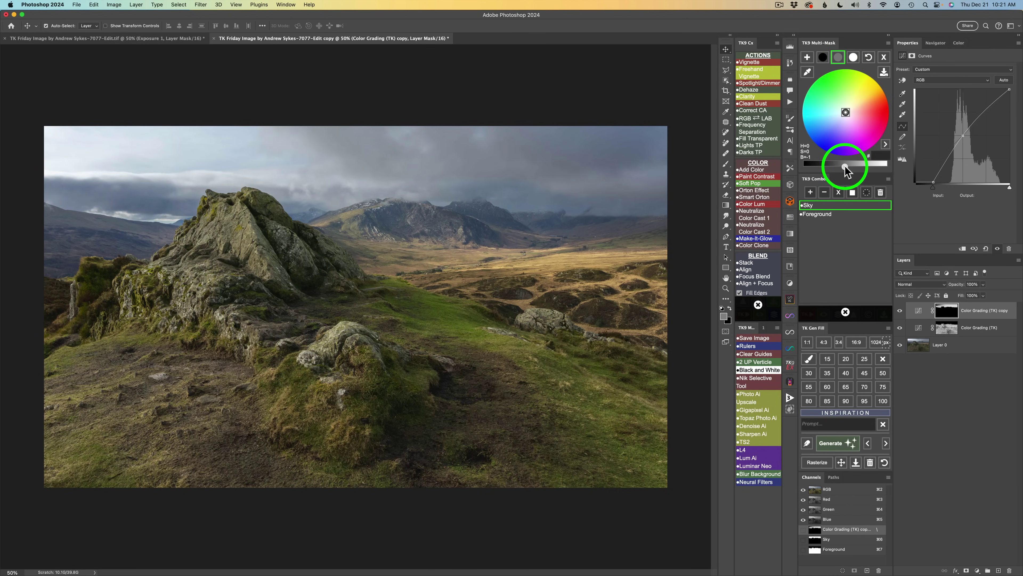
{"action": "left_click_drag", "start_coordinate": [845, 166], "coordinate": [842, 166]}
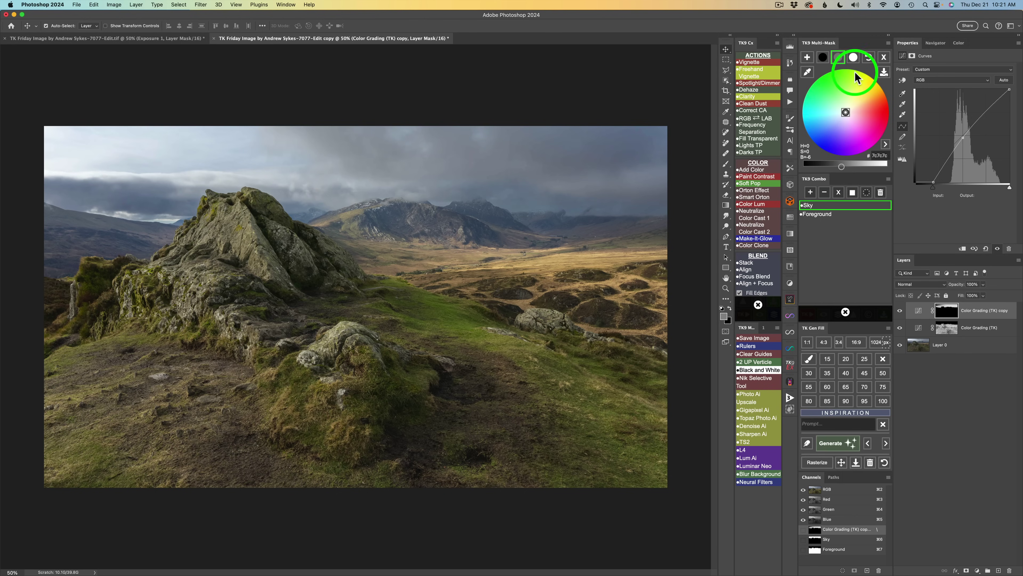
Step: Set the highlights of the sky color grading to brightness 20 with hex color 0e1ce2, and compare the sky without and with the layer
{"action": "left_click", "coordinate": [854, 58]}
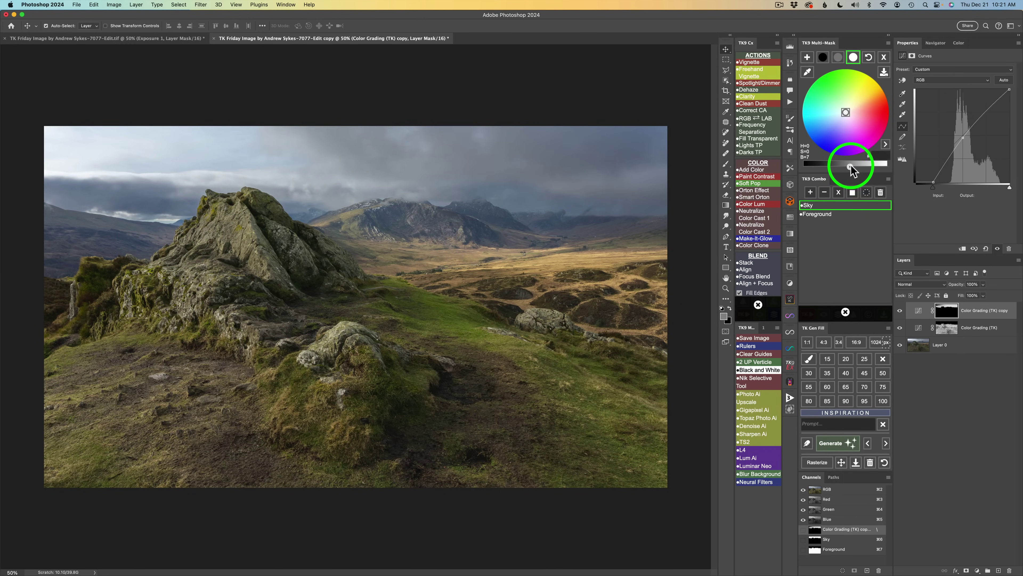
{"action": "left_click_drag", "start_coordinate": [853, 166], "coordinate": [859, 166]}
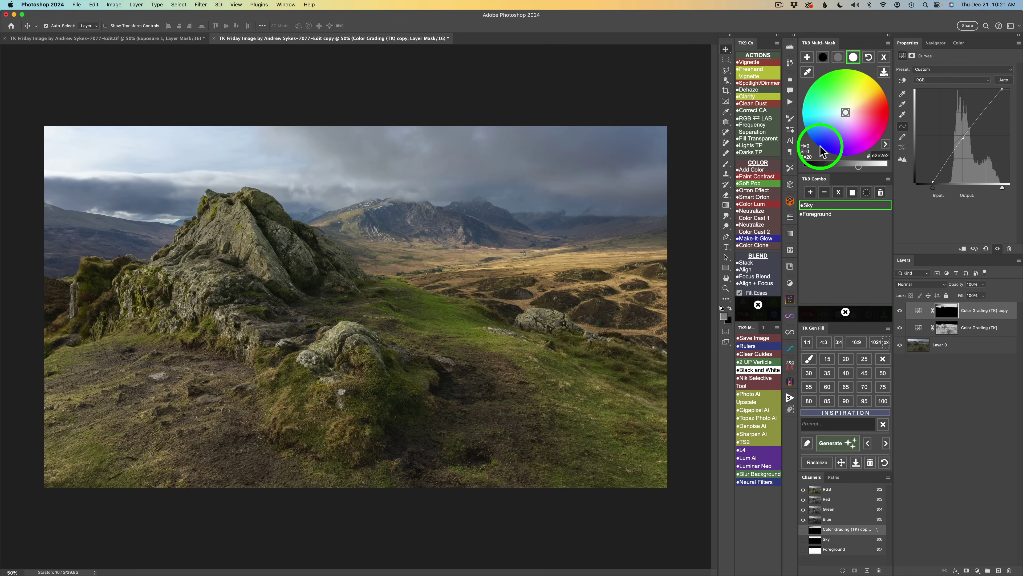
{"action": "left_click", "coordinate": [881, 155]}
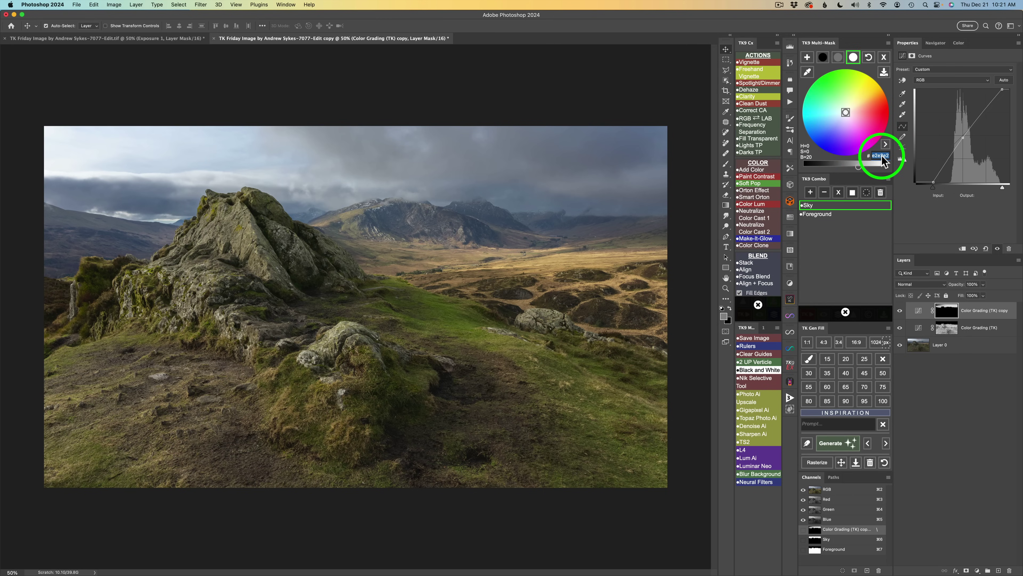
{"action": "type", "text": "0e1c"}
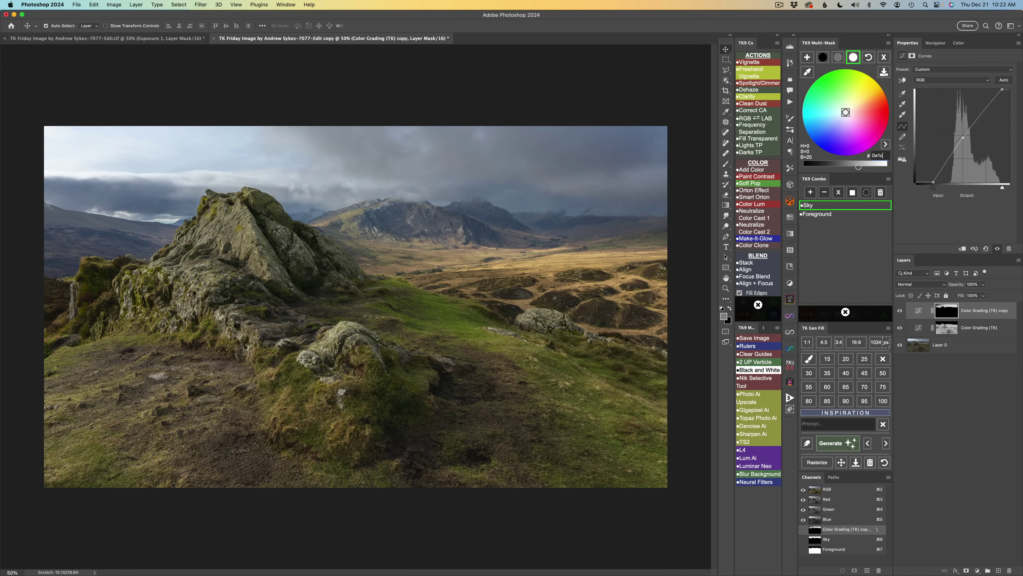
{"action": "type", "text": "e2"}
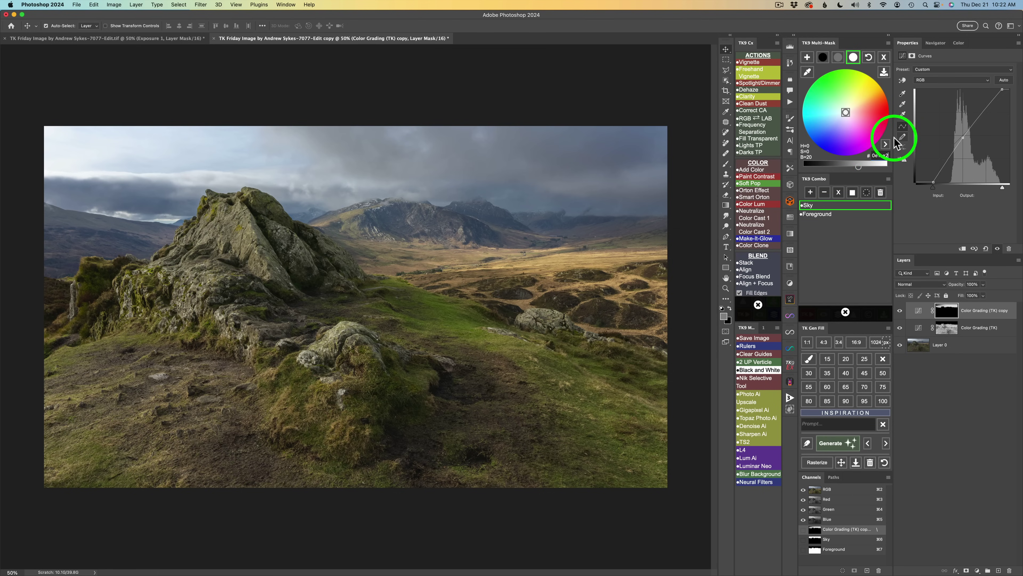
{"action": "left_click", "coordinate": [886, 144]}
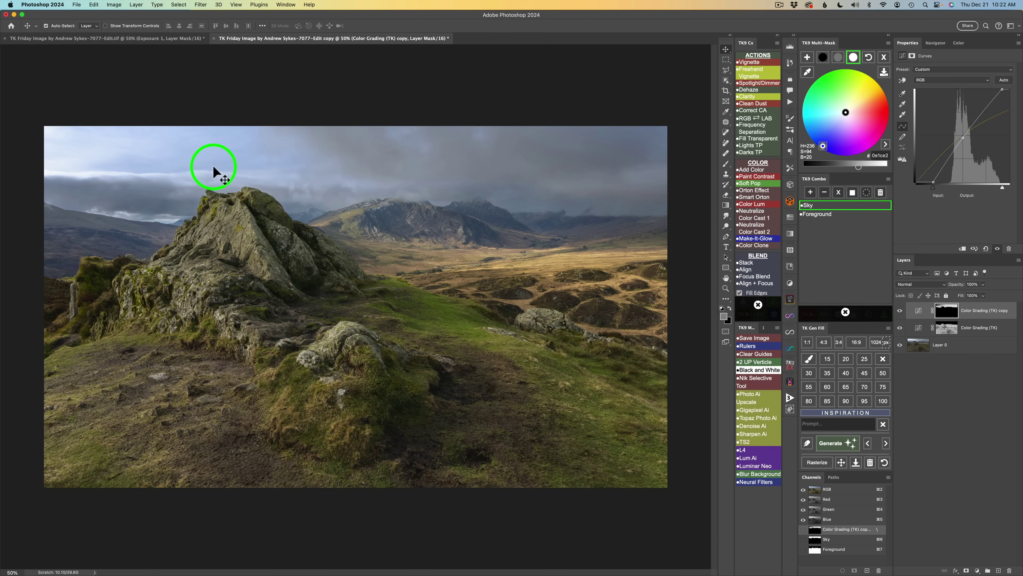
{"action": "left_click", "coordinate": [900, 312]}
{"action": "left_click", "coordinate": [900, 312]}
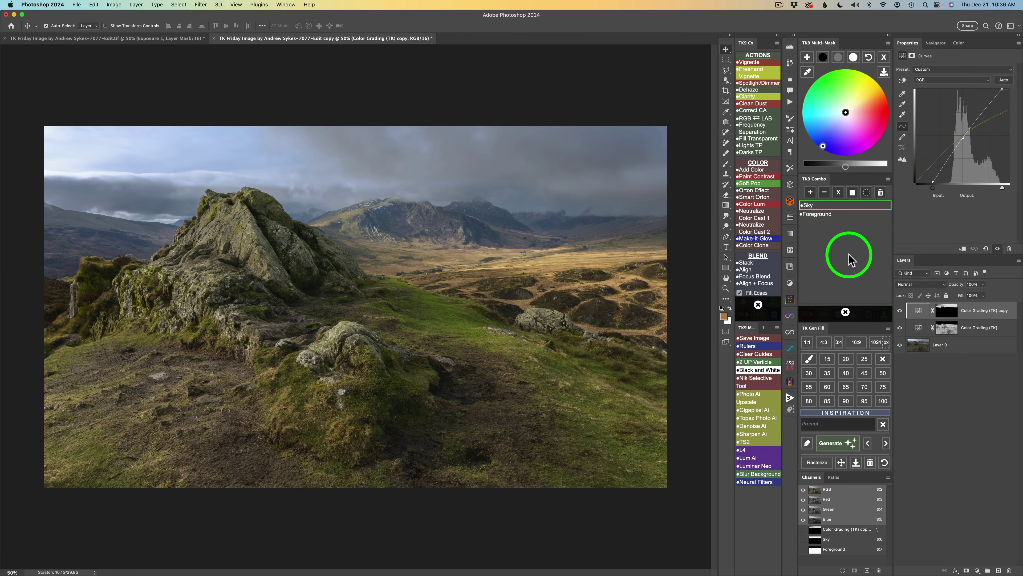
Step: Leave color grading and create a color mask from the sunlit green grass, sampling hex color 404920
{"action": "left_click", "coordinate": [846, 311]}
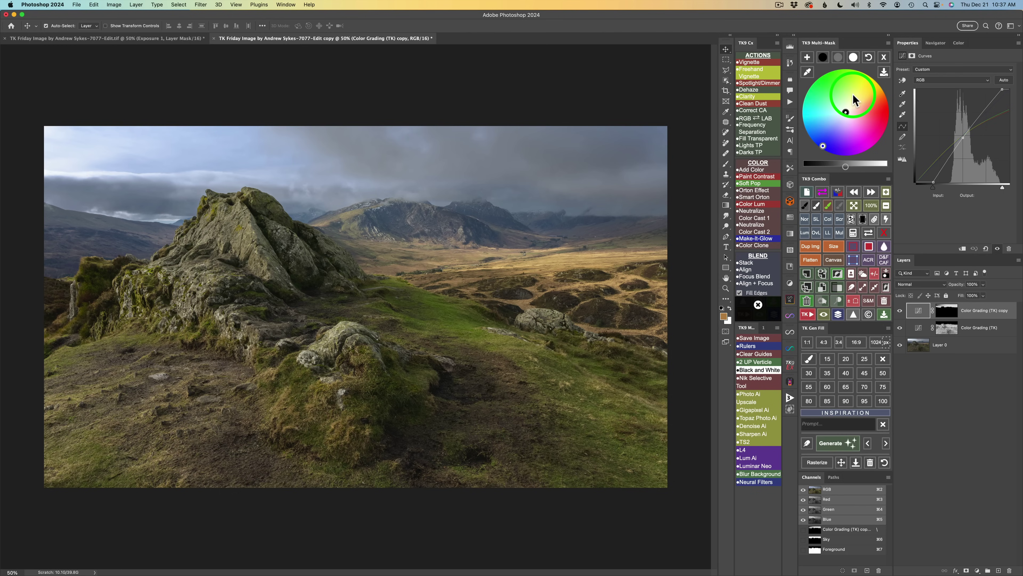
{"action": "left_click", "coordinate": [883, 58]}
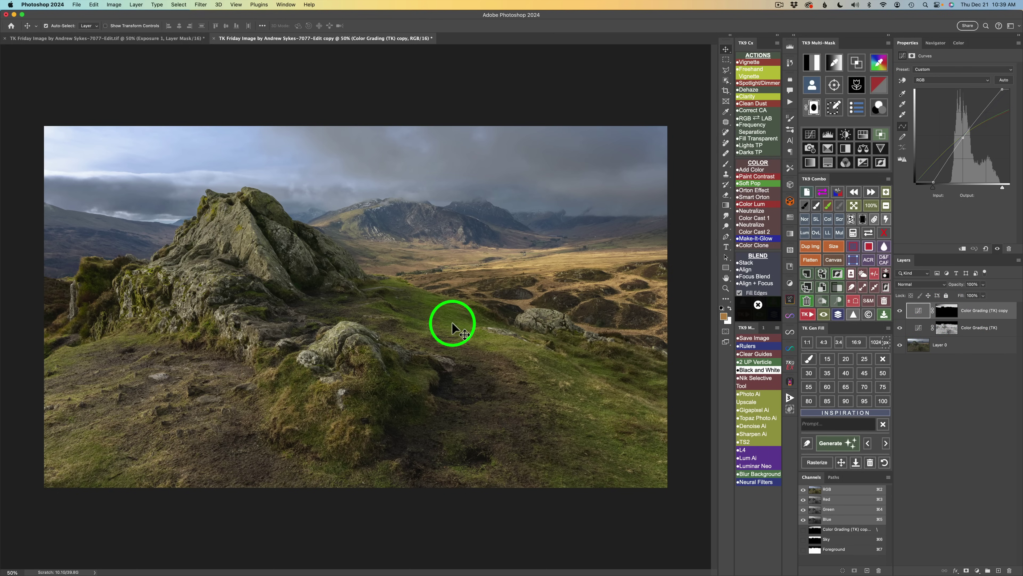
{"action": "left_click", "coordinate": [880, 64]}
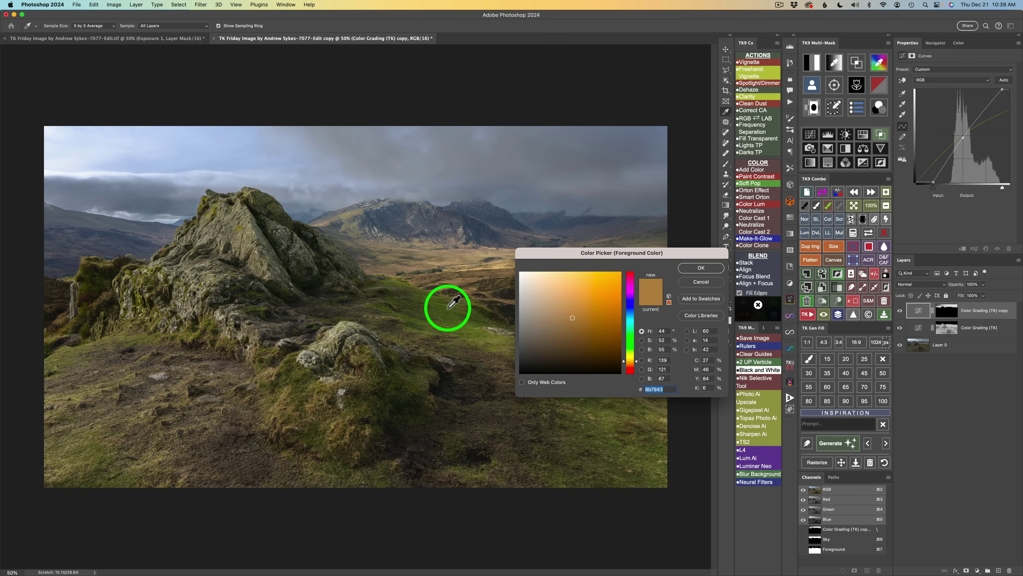
{"action": "left_click", "coordinate": [452, 303]}
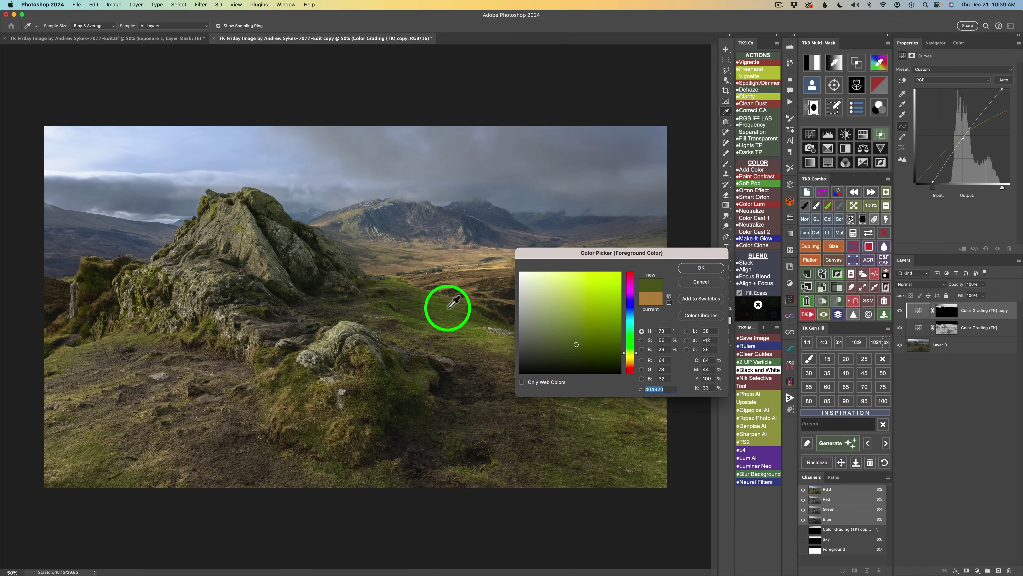
{"action": "left_click", "coordinate": [693, 268]}
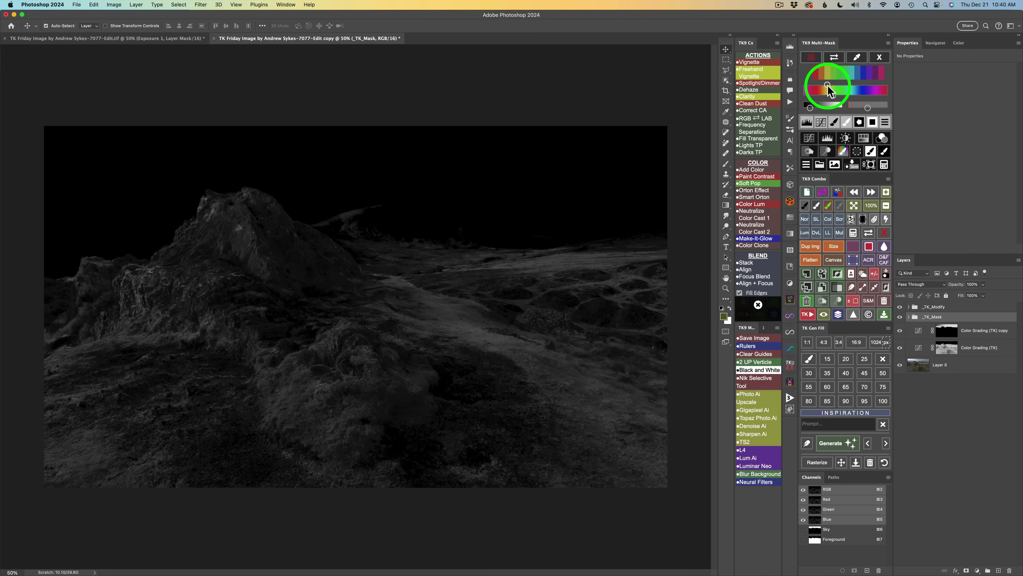
Step: Narrow the color mask to the green grass, brighten it, and output it as the mask of a Hue/Saturation layer
{"action": "mouse_move", "coordinate": [828, 85]}
{"action": "left_mouse_down"}
{"action": "mouse_move", "coordinate": [838, 83]}
{"action": "mouse_move", "coordinate": [827, 82]}
{"action": "left_mouse_up"}
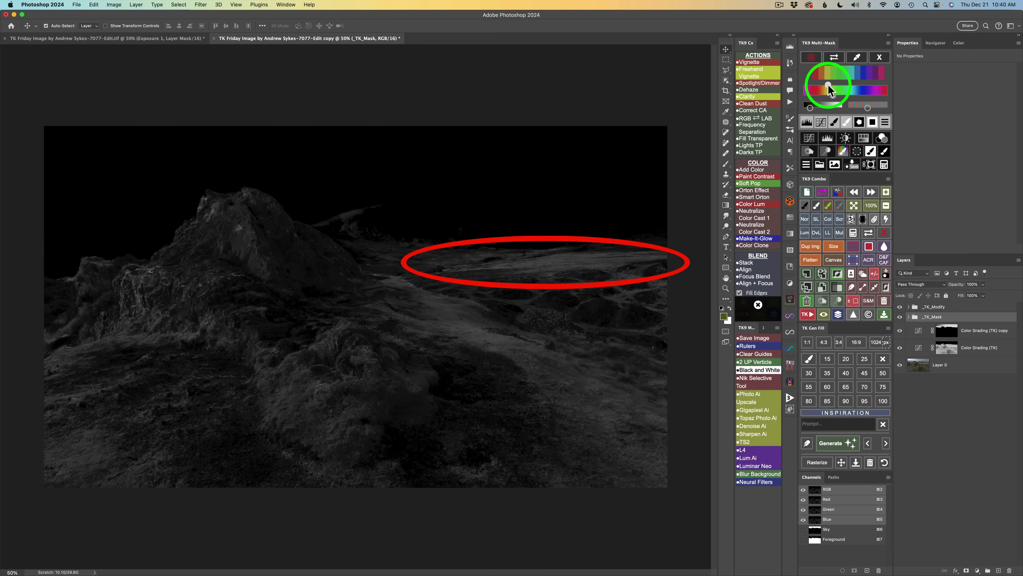
{"action": "left_click", "coordinate": [829, 87]}
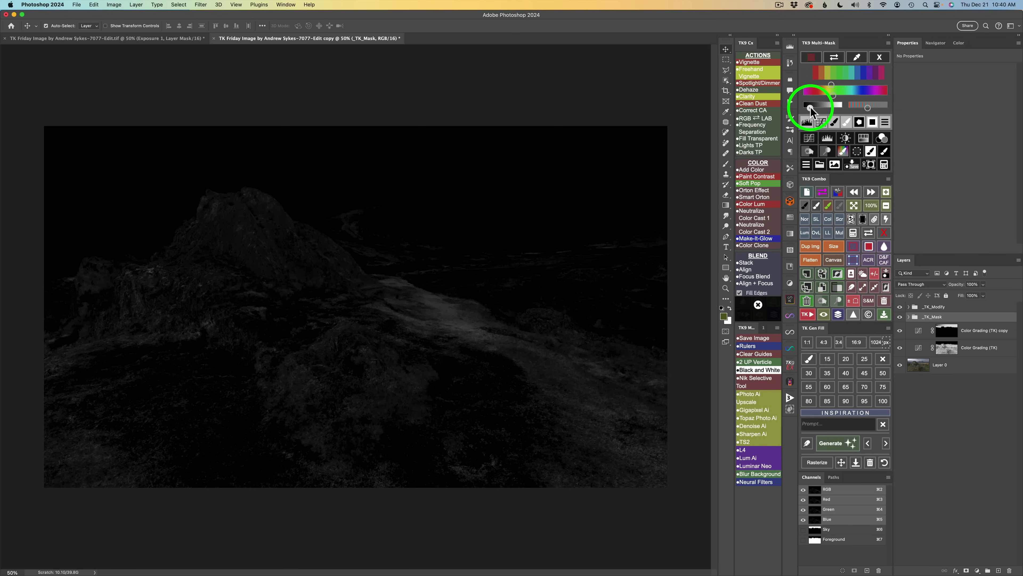
{"action": "left_click_drag", "start_coordinate": [811, 107], "coordinate": [836, 108]}
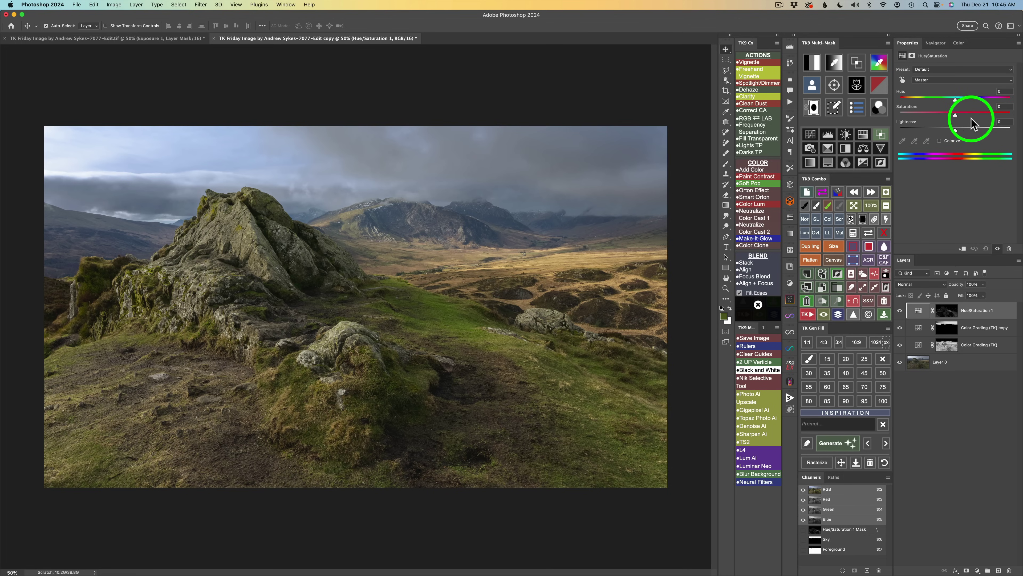
Step: Set the grass Hue/Saturation layer to saturation about +49 and hue +7, and compare it hidden and shown
{"action": "left_click_drag", "start_coordinate": [961, 117], "coordinate": [982, 115]}
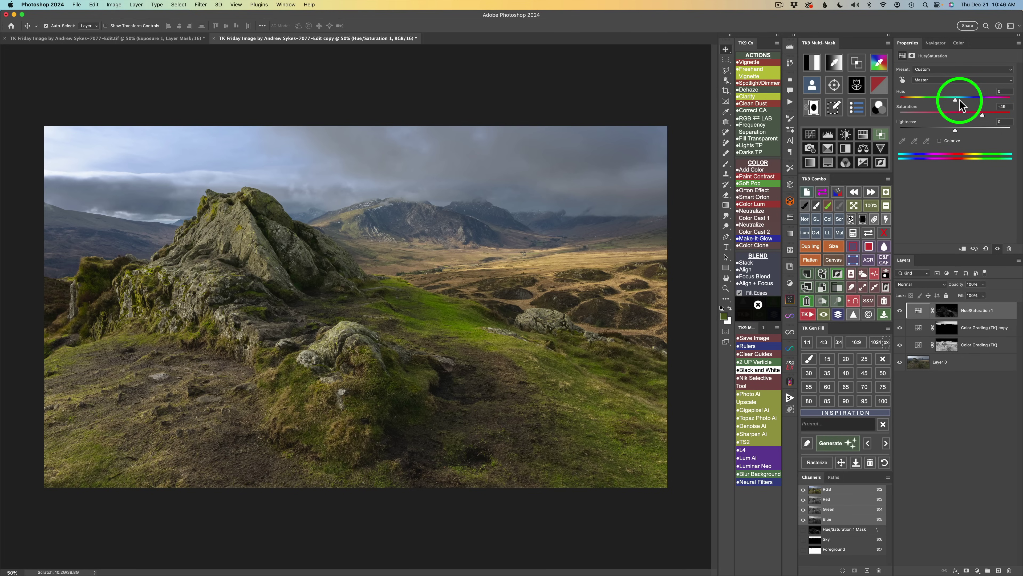
{"action": "left_click_drag", "start_coordinate": [956, 100], "coordinate": [958, 101]}
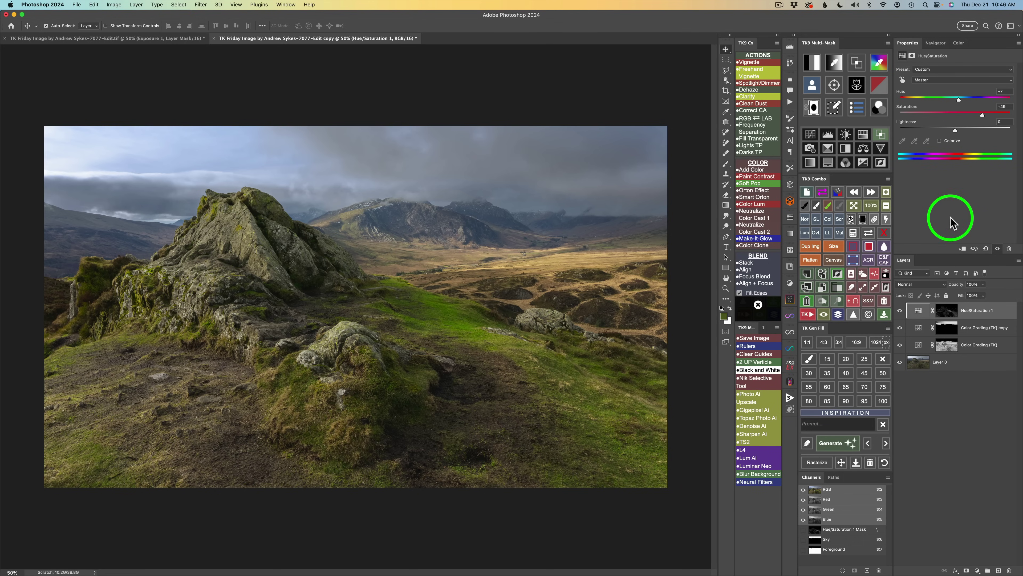
{"action": "left_click", "coordinate": [900, 310]}
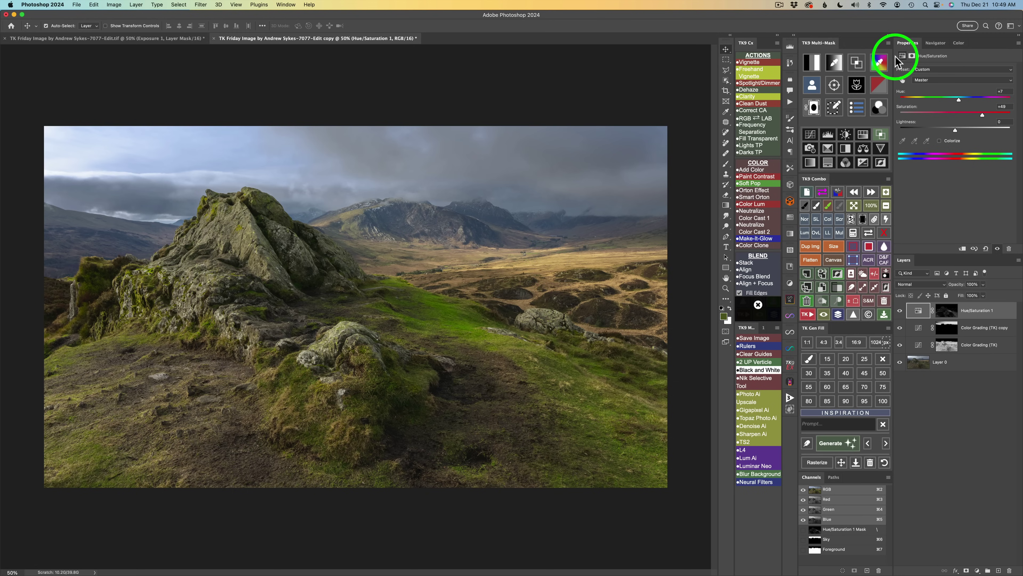
Step: Create a color mask from the golden field in the distance, sampling hex color b4a974
{"action": "left_click", "coordinate": [880, 66]}
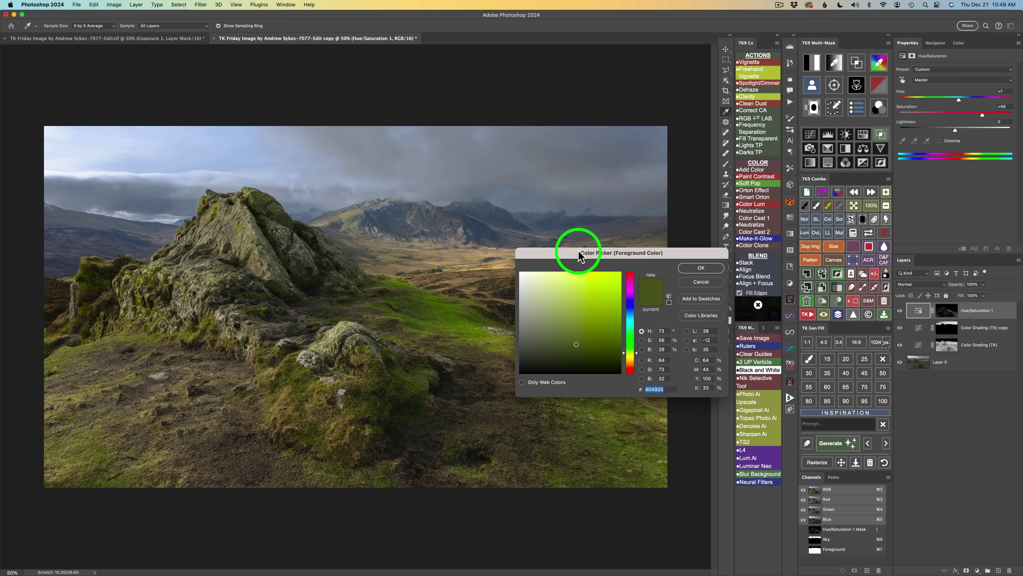
{"action": "left_click_drag", "start_coordinate": [578, 245], "coordinate": [635, 218]}
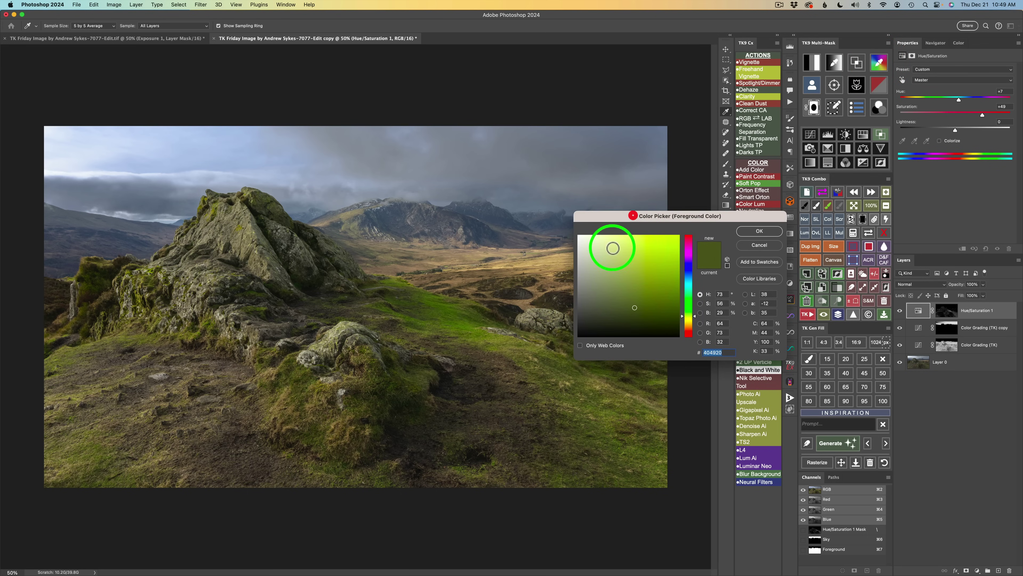
{"action": "left_click", "coordinate": [559, 255]}
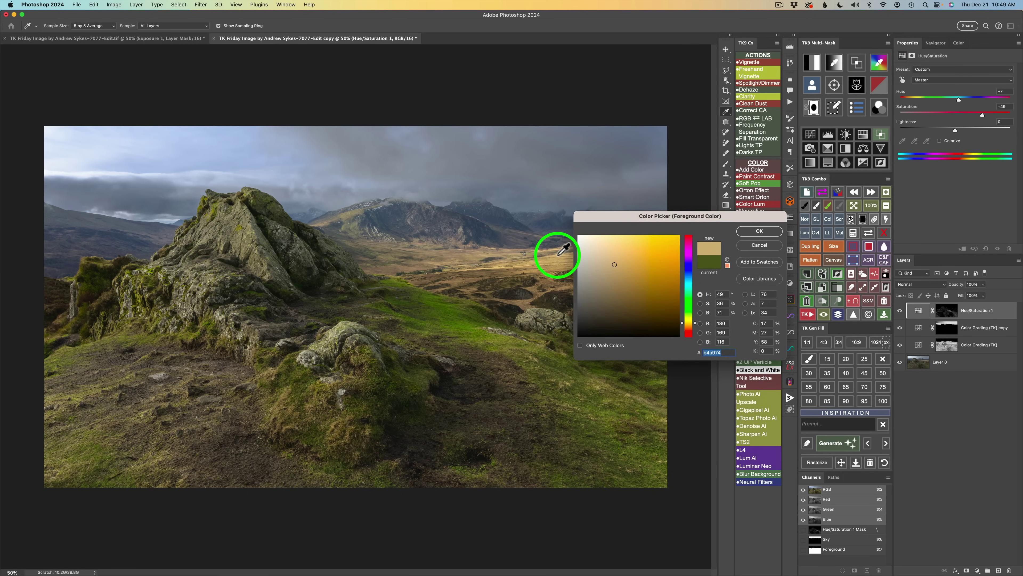
{"action": "left_click", "coordinate": [767, 230]}
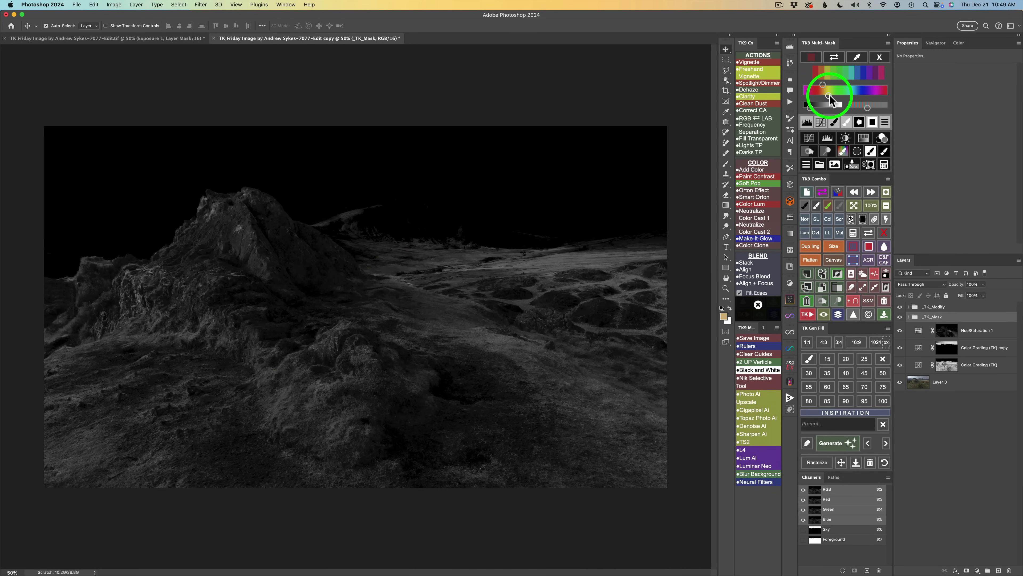
Step: Narrow the color mask to the golden field, brighten it, and output it as the mask of a second Hue/Saturation layer
{"action": "left_click", "coordinate": [829, 97]}
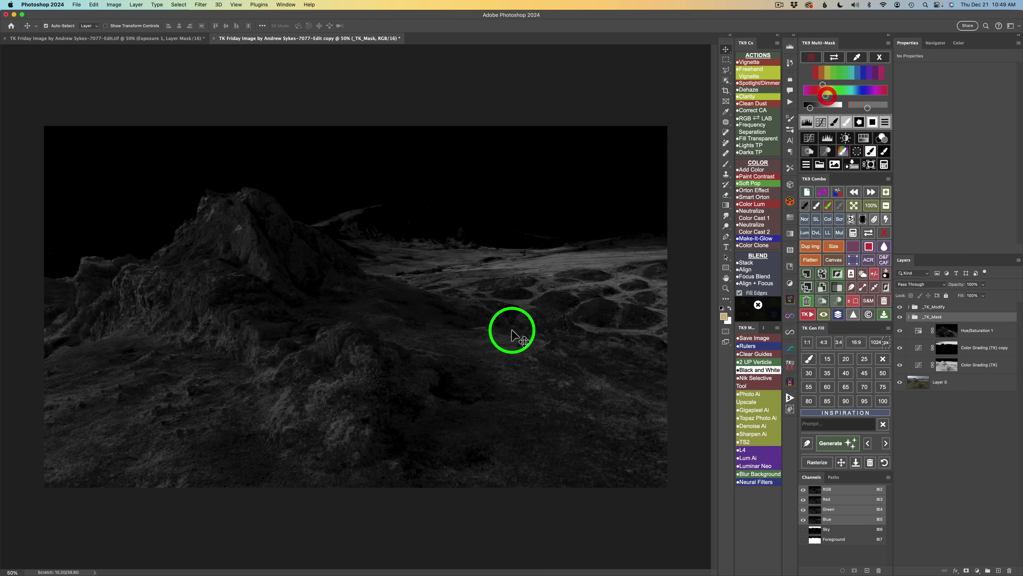
{"action": "left_click", "coordinate": [823, 96]}
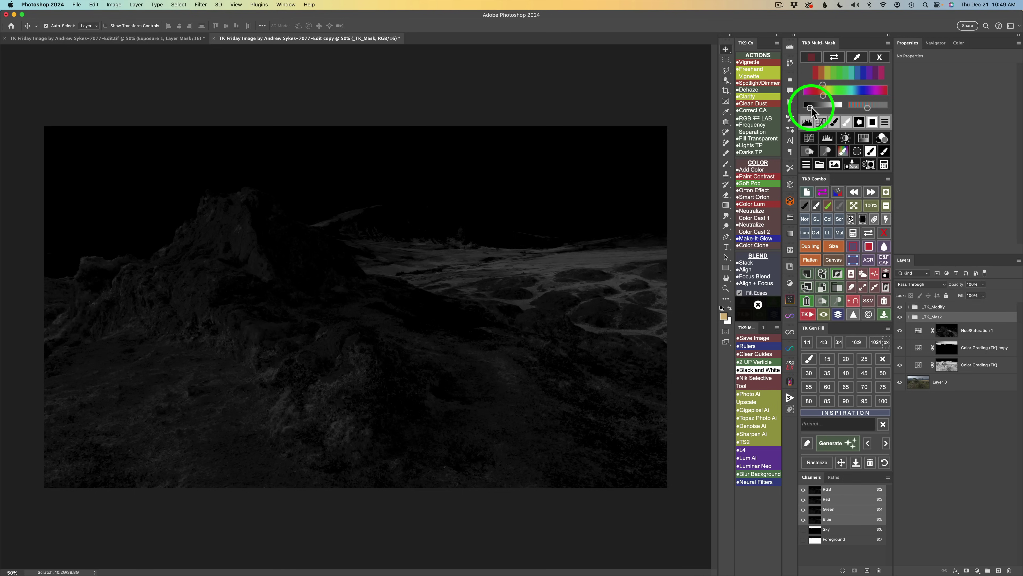
{"action": "left_click_drag", "start_coordinate": [811, 108], "coordinate": [833, 107]}
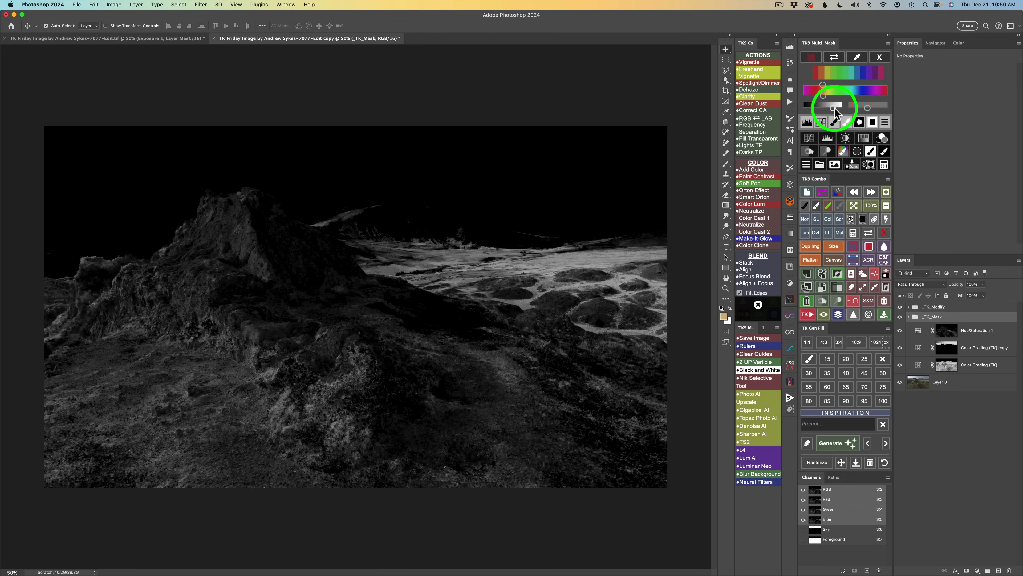
{"action": "left_click", "coordinate": [863, 139]}
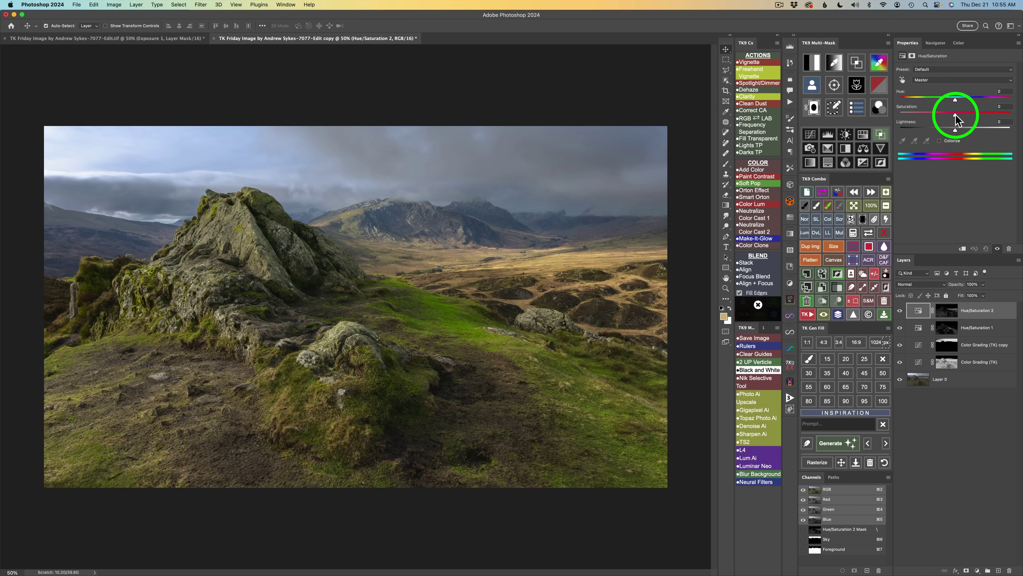
Step: Set the golden field's Hue/Saturation layer to saturation +30, hue -8 and lightness +5, and compare it hidden and shown
{"action": "left_click_drag", "start_coordinate": [955, 115], "coordinate": [968, 116]}
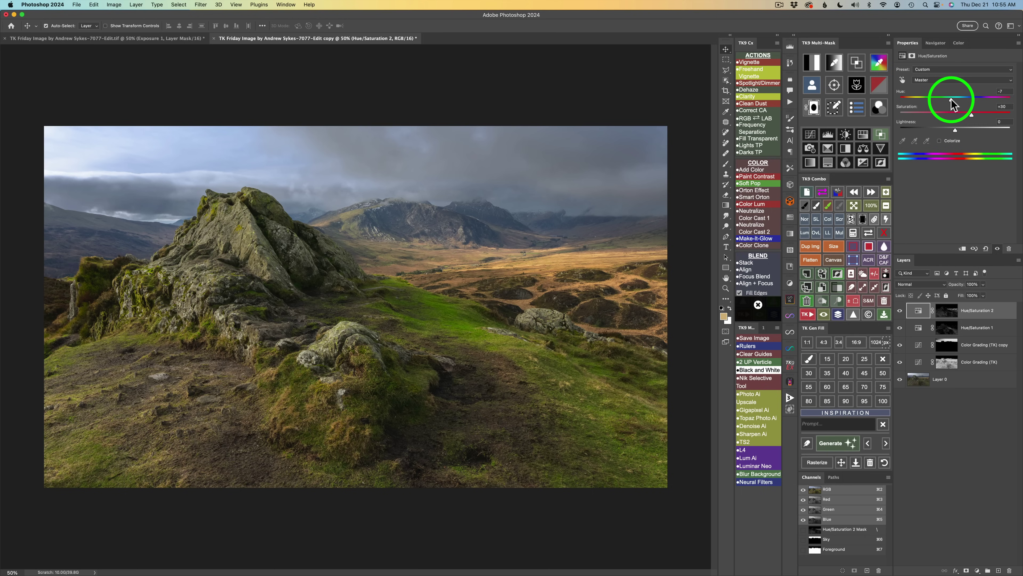
{"action": "left_click", "coordinate": [950, 100]}
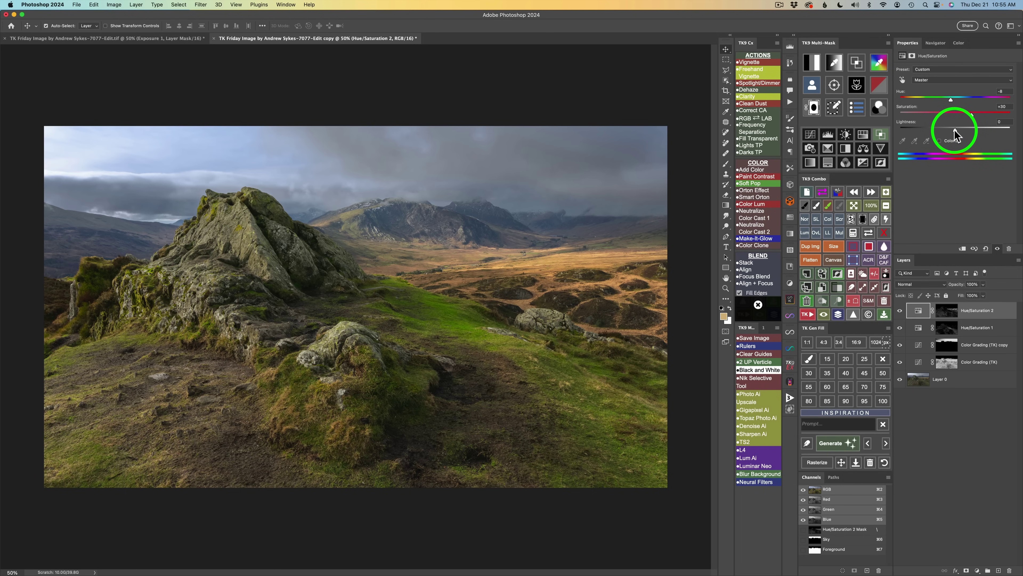
{"action": "left_click_drag", "start_coordinate": [955, 129], "coordinate": [959, 130]}
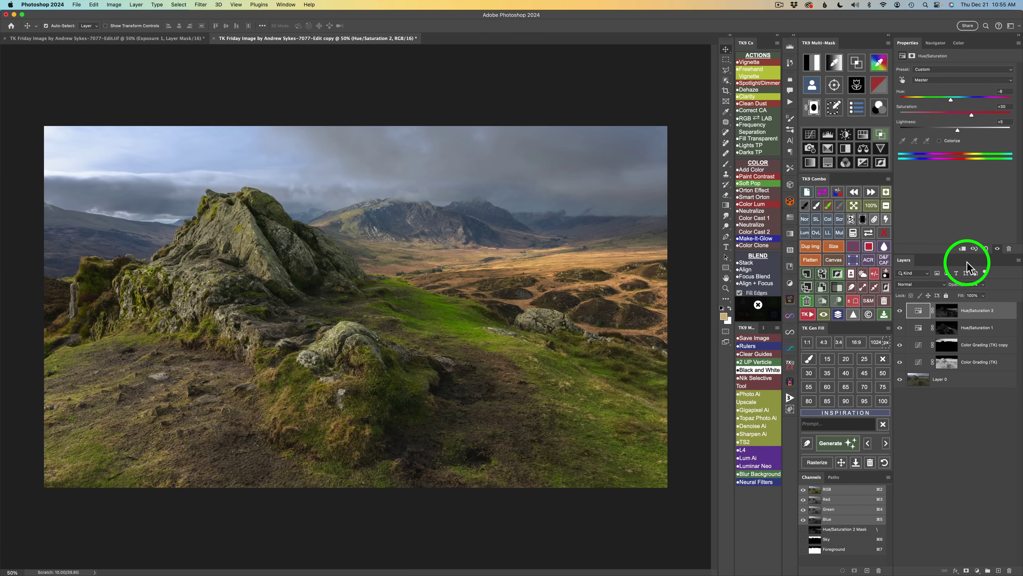
{"action": "left_click", "coordinate": [900, 311]}
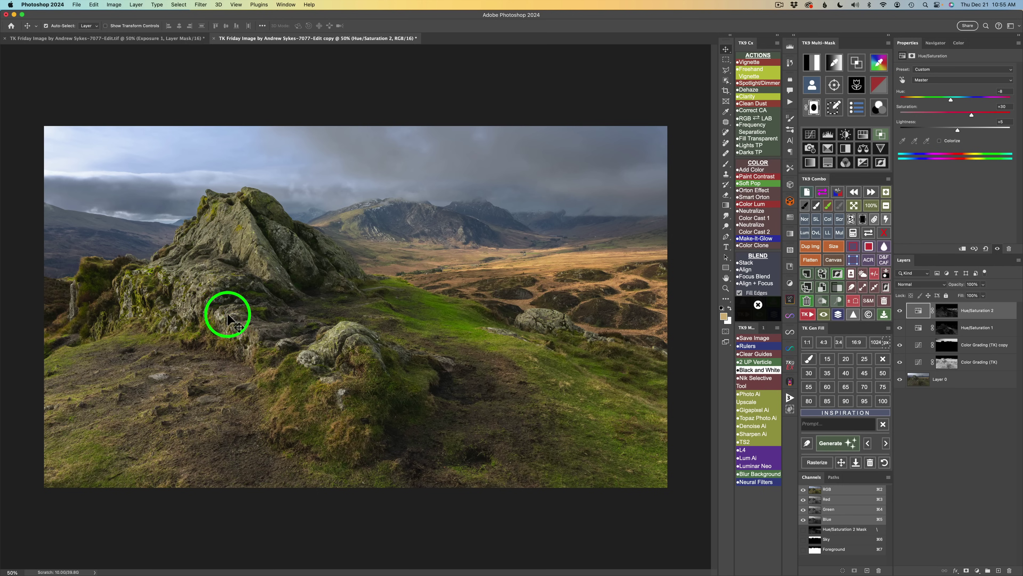
{"action": "left_click", "coordinate": [900, 311]}
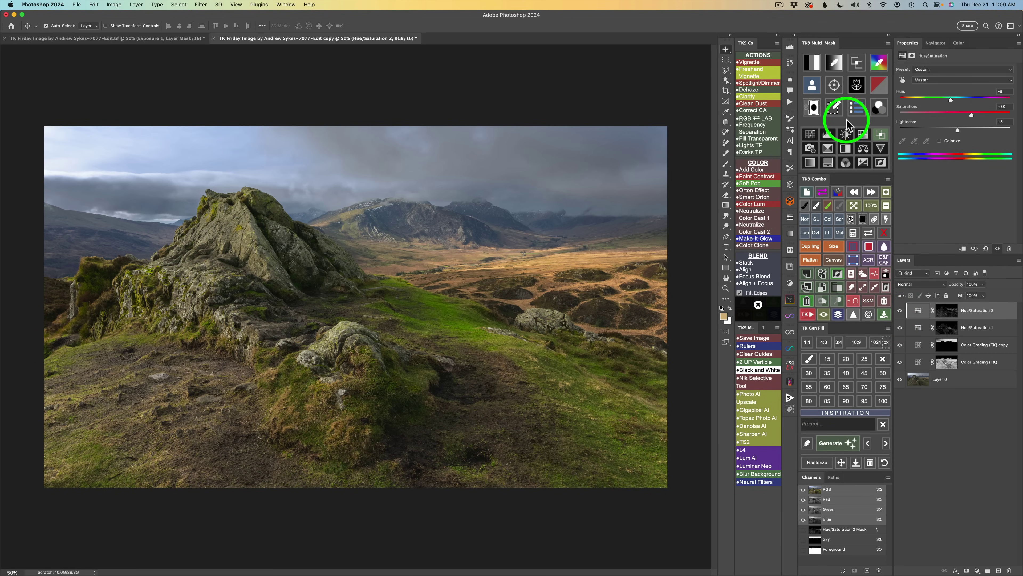
Step: Create a color mask from the blue sky, sampling hex color acb1d8
{"action": "left_click", "coordinate": [880, 67]}
{"action": "left_click_drag", "start_coordinate": [667, 220], "coordinate": [411, 160]}
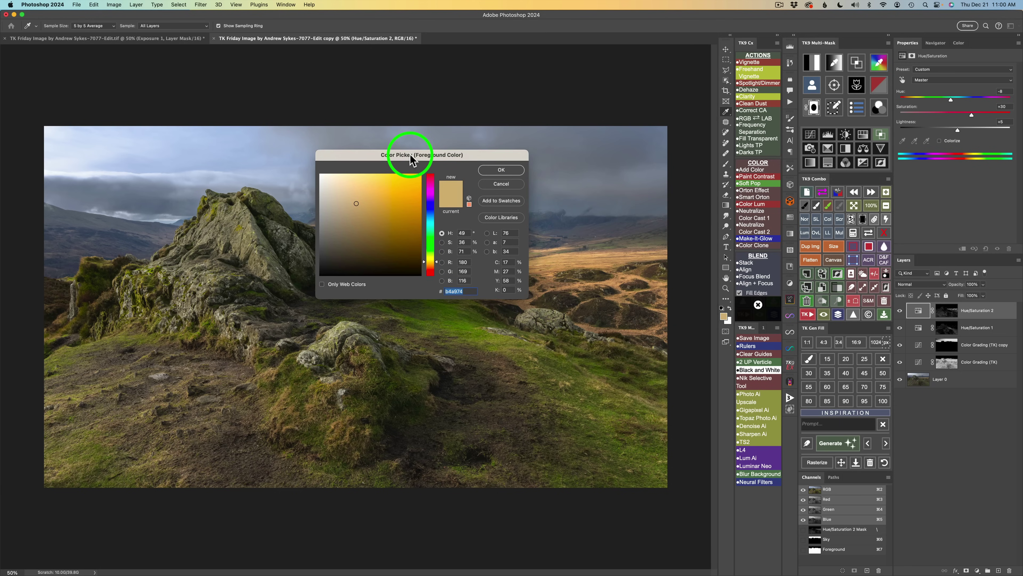
{"action": "left_click", "coordinate": [221, 158]}
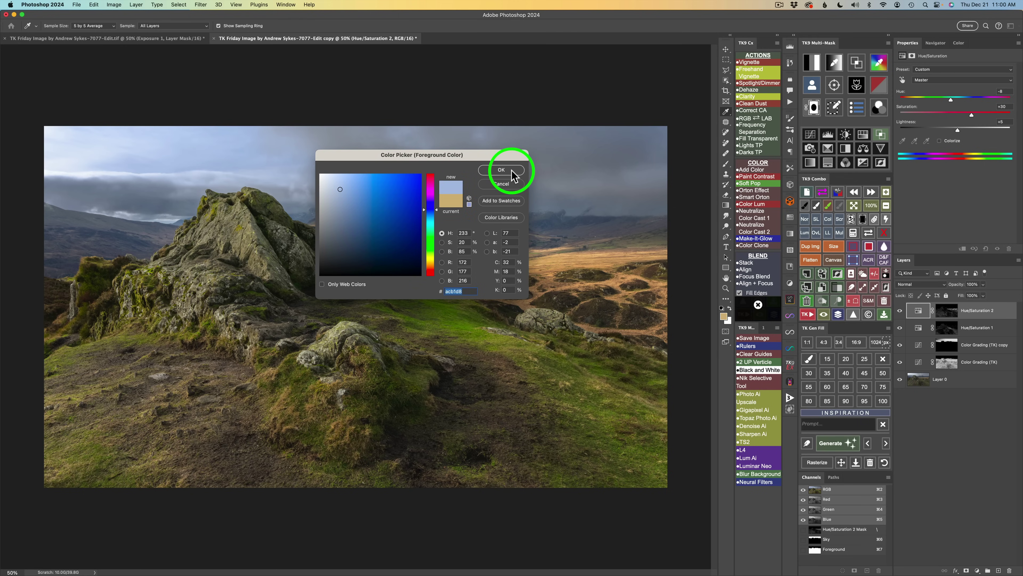
{"action": "left_click", "coordinate": [502, 170]}
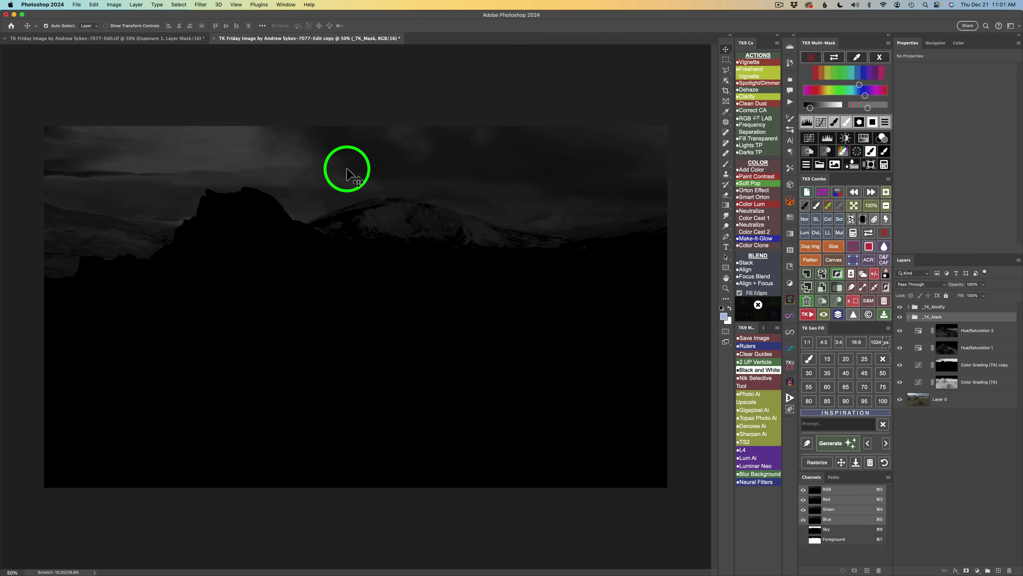
Step: Adjust the sky color mask, output it as a third Hue/Saturation layer's mask, and subtract the saved Foreground mask from it
{"action": "left_click_drag", "start_coordinate": [810, 107], "coordinate": [830, 108]}
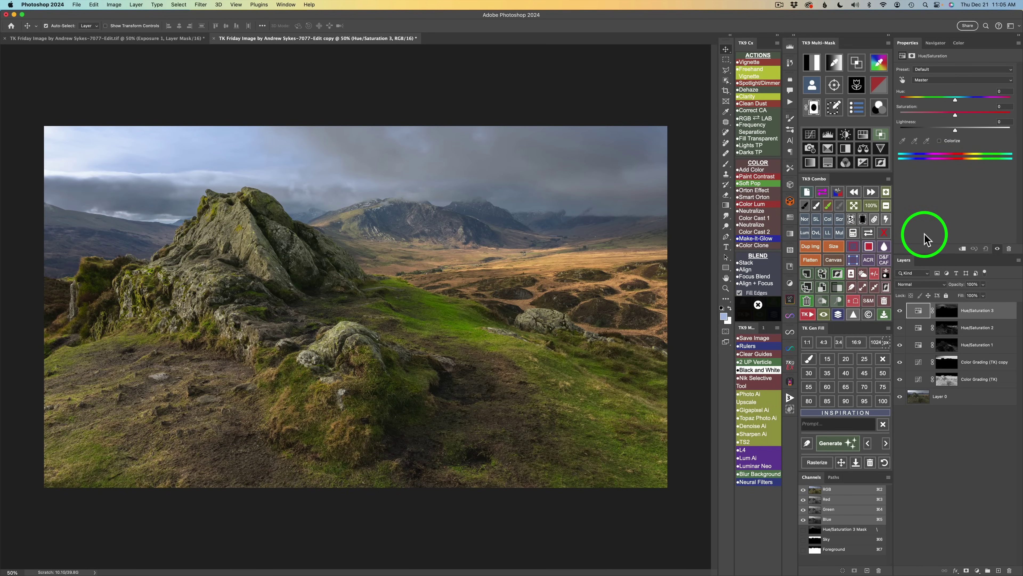
{"action": "left_click", "coordinate": [854, 234]}
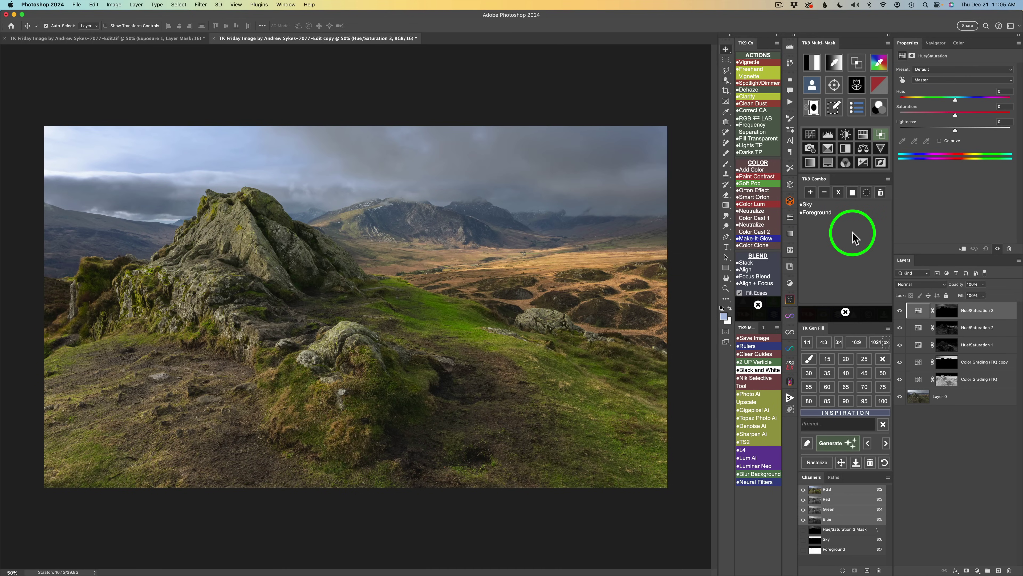
{"action": "left_click", "coordinate": [820, 213]}
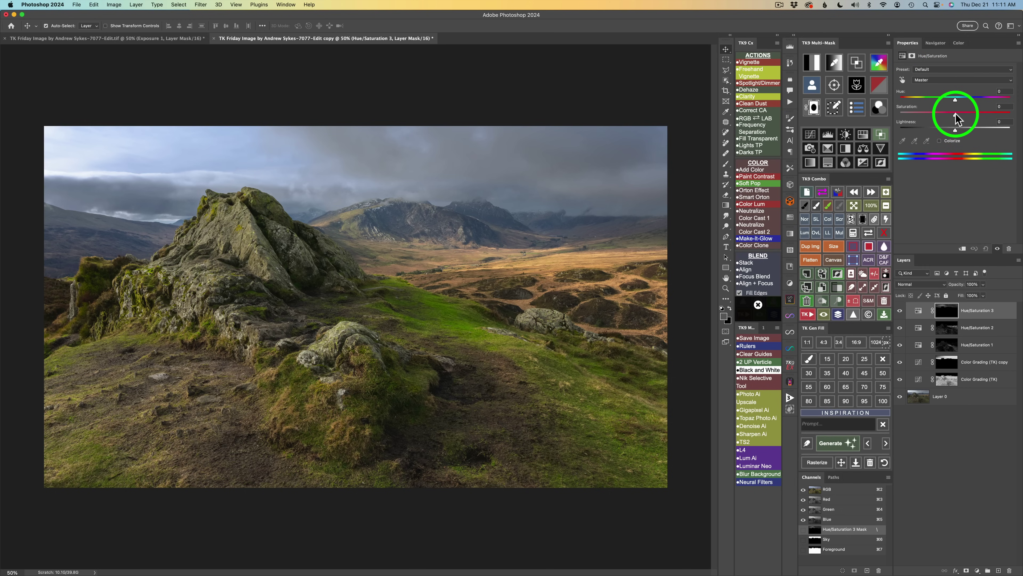
Step: Set the sky's Hue/Saturation layer to saturation +70 and lightness +5, and compare the Hue/Saturation layers hidden and shown
{"action": "left_click_drag", "start_coordinate": [957, 118], "coordinate": [994, 118]}
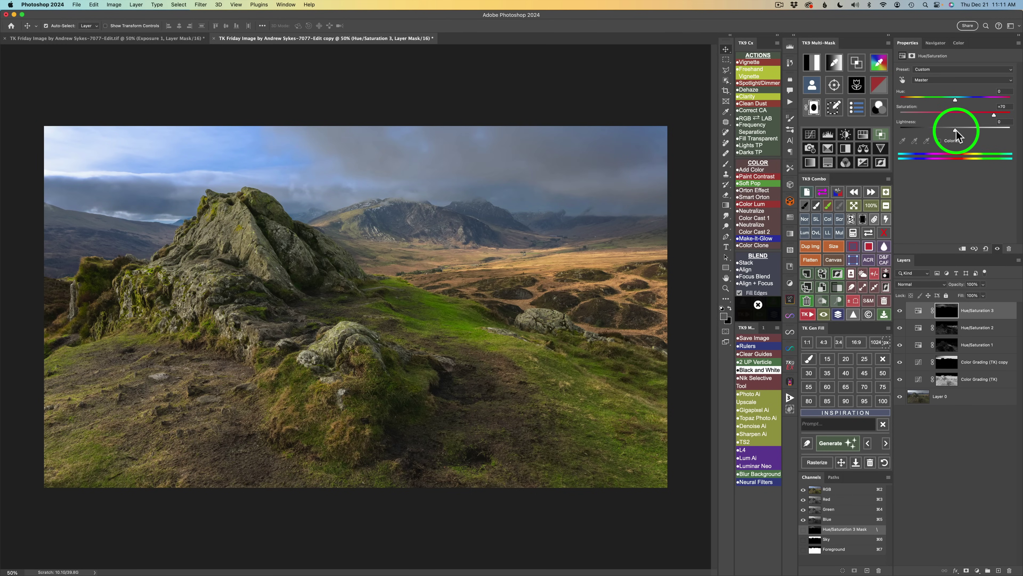
{"action": "left_click_drag", "start_coordinate": [955, 129], "coordinate": [958, 129]}
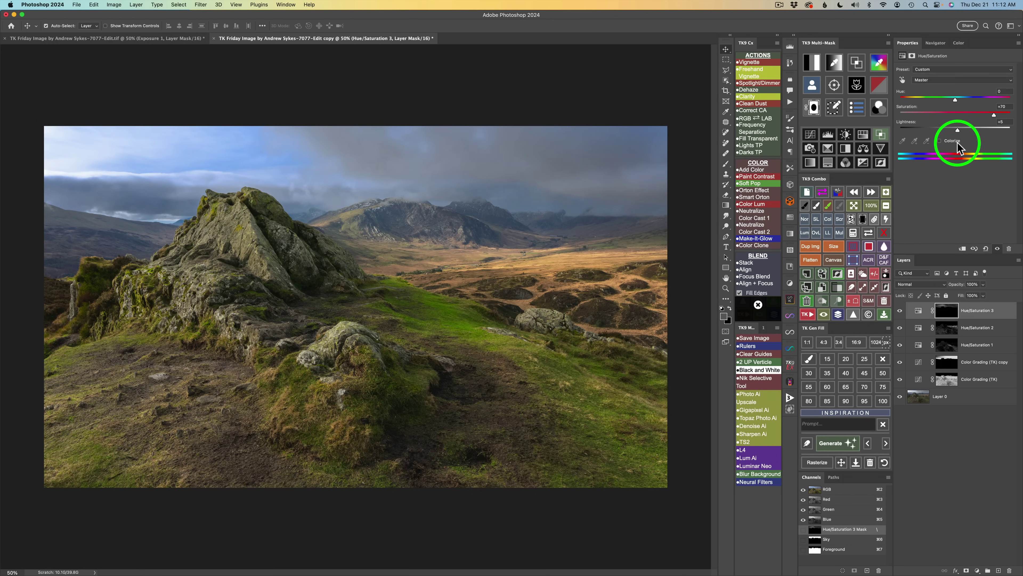
{"action": "left_click", "coordinate": [900, 311]}
{"action": "left_click", "coordinate": [900, 311]}
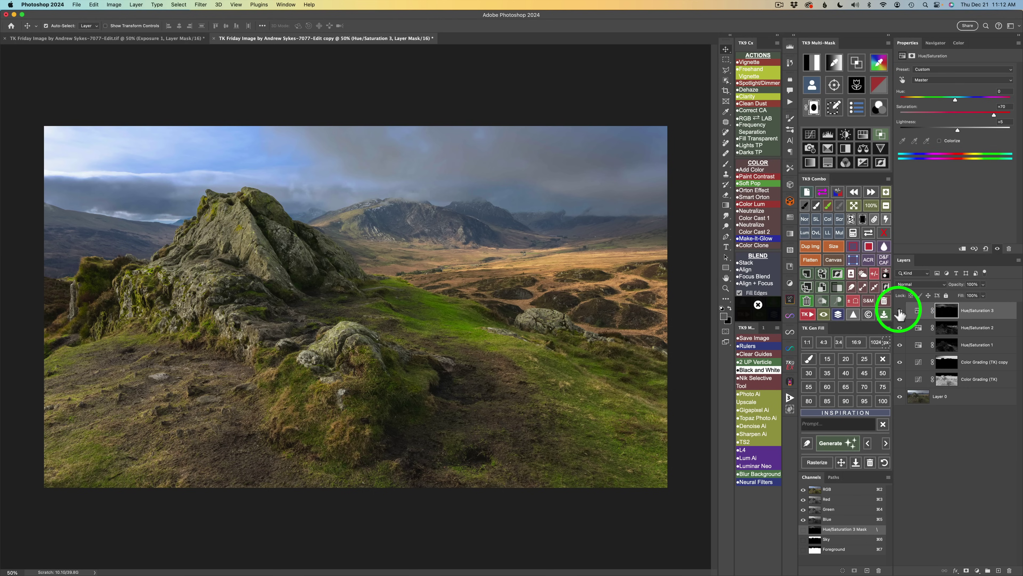
{"action": "left_click_drag", "start_coordinate": [900, 314], "coordinate": [903, 346]}
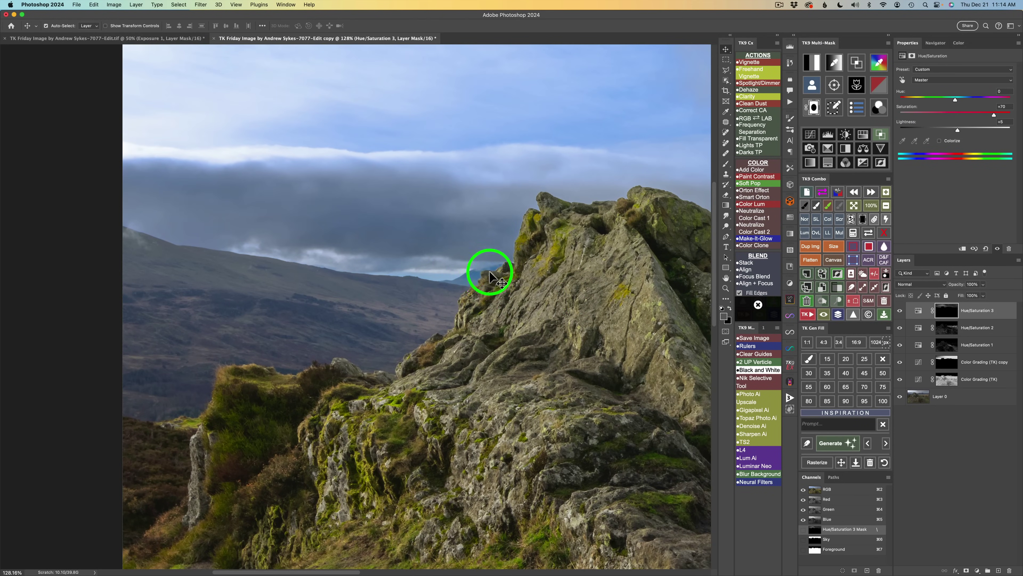
Step: Paint black at 100% opacity with a smaller brush on the Hue/Saturation 3 mask over the distant peak beside the rock
{"action": "left_click", "coordinate": [805, 206]}
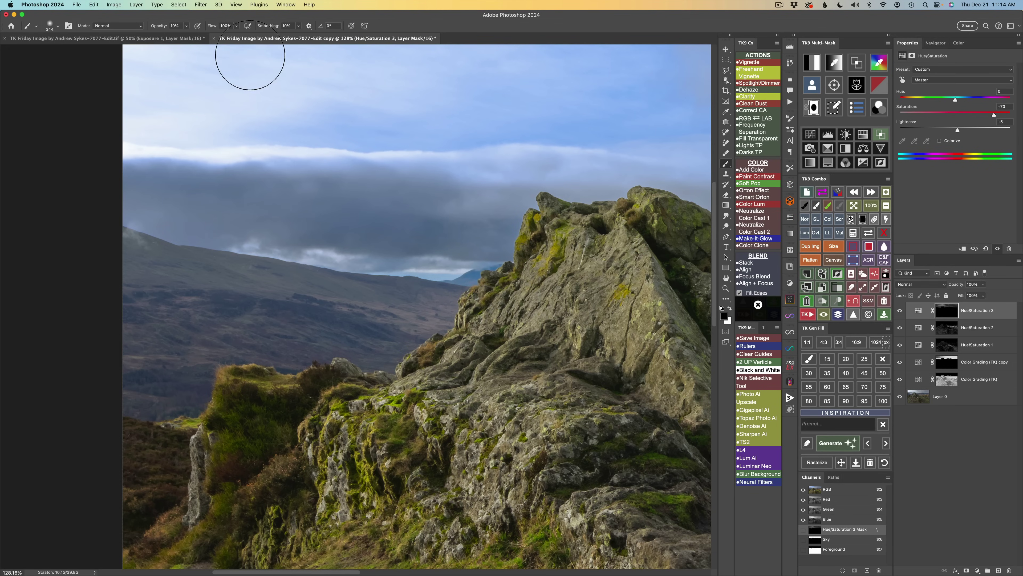
{"action": "key", "text": "0"}
{"action": "key", "text": "bracketleft"}
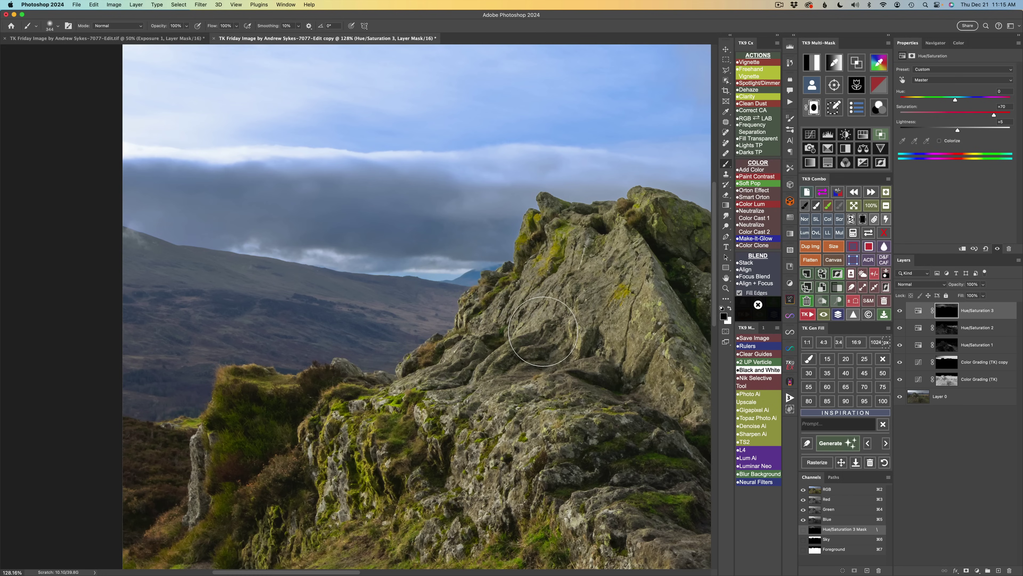
{"action": "key", "text": "bracketleft"}
{"action": "key", "text": "bracketleft"}
{"action": "key", "text": "bracketleft"}
{"action": "key", "text": "bracketleft"}
{"action": "key", "text": "bracketleft"}
{"action": "key", "text": "bracketleft"}
{"action": "key", "text": "bracketleft"}
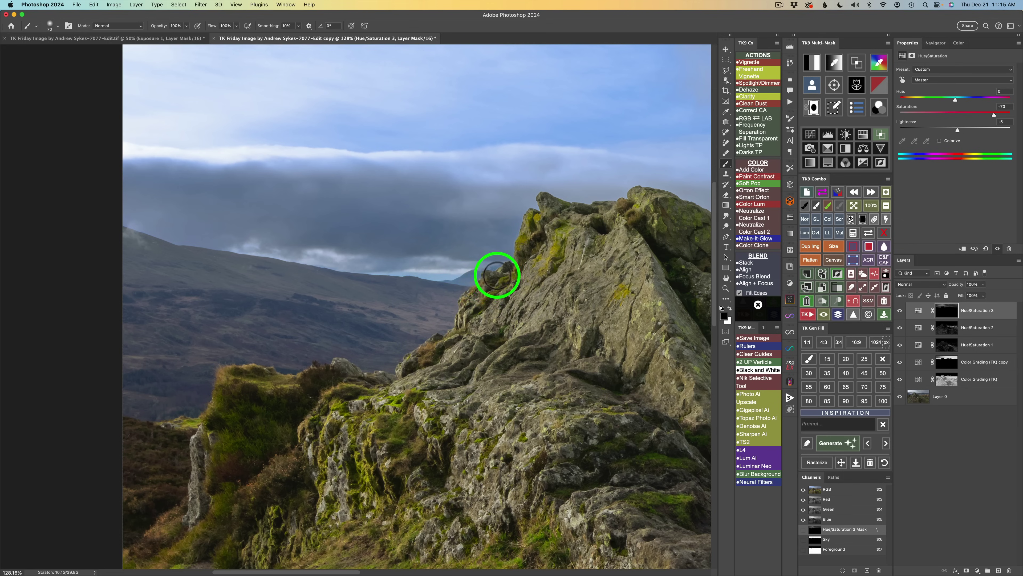
{"action": "left_click", "coordinate": [459, 279]}
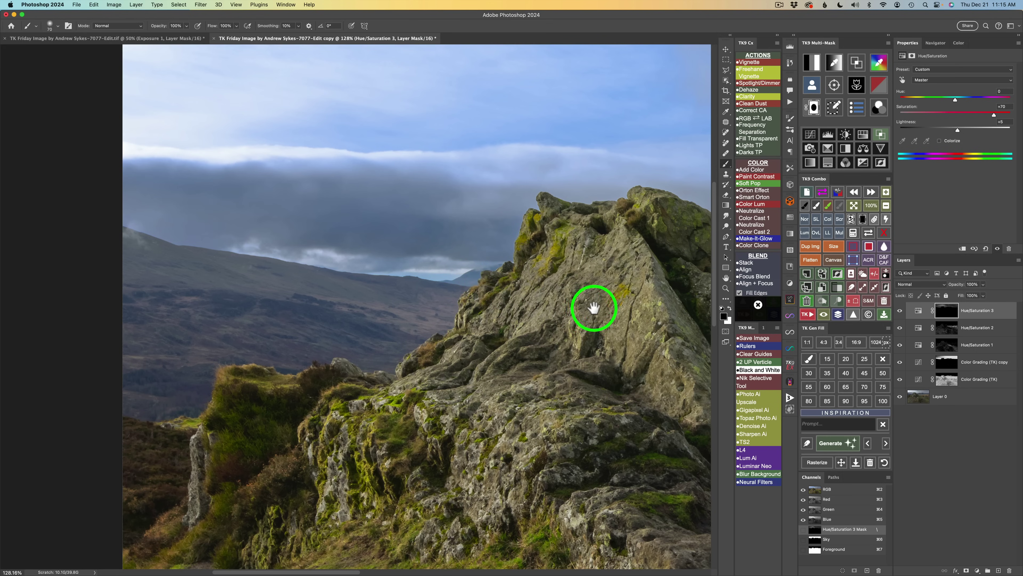
Step: Paint black on the Hue/Saturation 3 mask over the distant mountain range beyond the rock
{"action": "left_click_drag", "start_coordinate": [610, 304], "coordinate": [362, 316]}
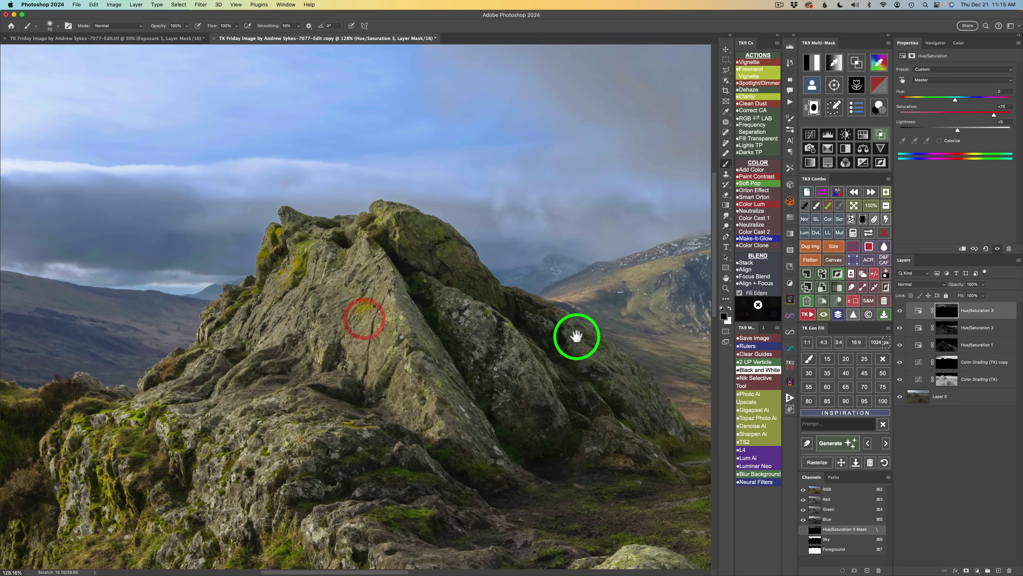
{"action": "left_click_drag", "start_coordinate": [578, 338], "coordinate": [391, 365]}
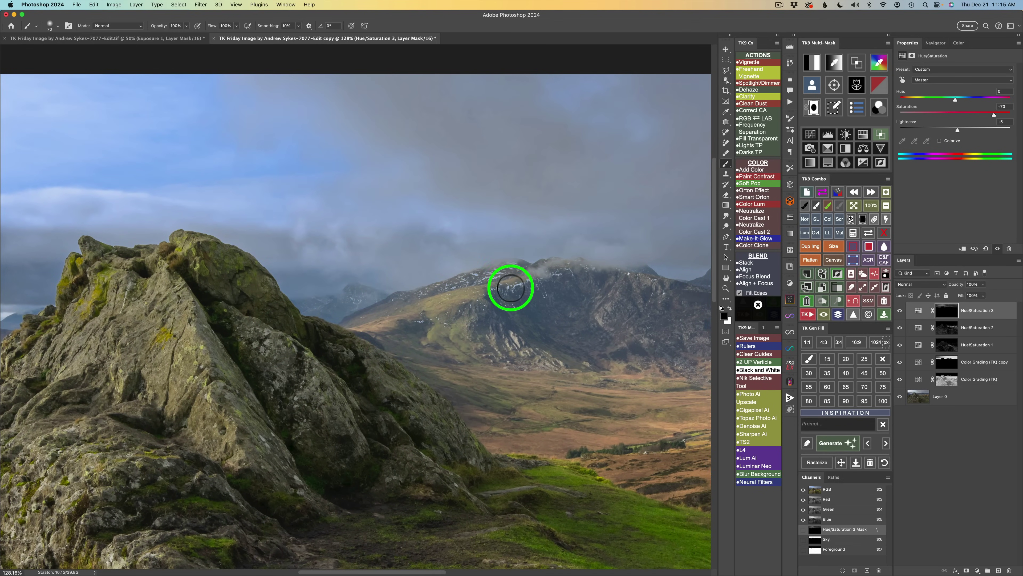
{"action": "mouse_move", "coordinate": [623, 284]}
{"action": "left_mouse_down"}
{"action": "mouse_move", "coordinate": [630, 291]}
{"action": "mouse_move", "coordinate": [560, 309]}
{"action": "mouse_move", "coordinate": [384, 325]}
{"action": "left_mouse_up"}
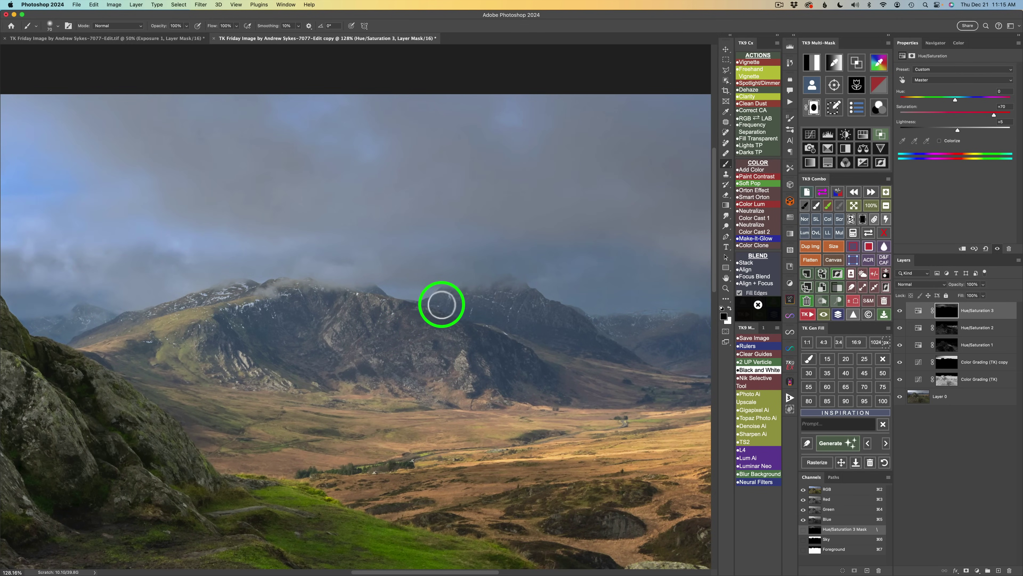
{"action": "mouse_move", "coordinate": [485, 309]}
{"action": "left_mouse_down"}
{"action": "mouse_move", "coordinate": [386, 313]}
{"action": "mouse_move", "coordinate": [357, 303]}
{"action": "left_mouse_up"}
{"action": "left_click_drag", "start_coordinate": [605, 350], "coordinate": [468, 352]}
{"action": "mouse_move", "coordinate": [516, 327]}
{"action": "left_mouse_down"}
{"action": "mouse_move", "coordinate": [508, 320]}
{"action": "mouse_move", "coordinate": [535, 323]}
{"action": "mouse_move", "coordinate": [454, 331]}
{"action": "mouse_move", "coordinate": [549, 336]}
{"action": "mouse_move", "coordinate": [480, 345]}
{"action": "mouse_move", "coordinate": [606, 398]}
{"action": "left_mouse_up"}
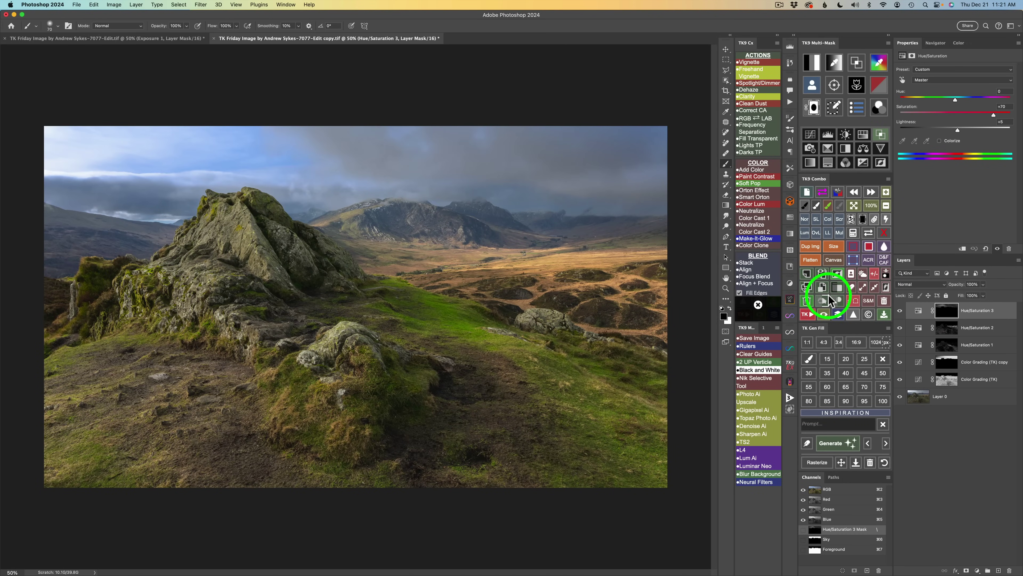
Step: Create a level 1 midtones luminosity mask and output it as the mask of a Curves layer
{"action": "left_click", "coordinate": [839, 313]}
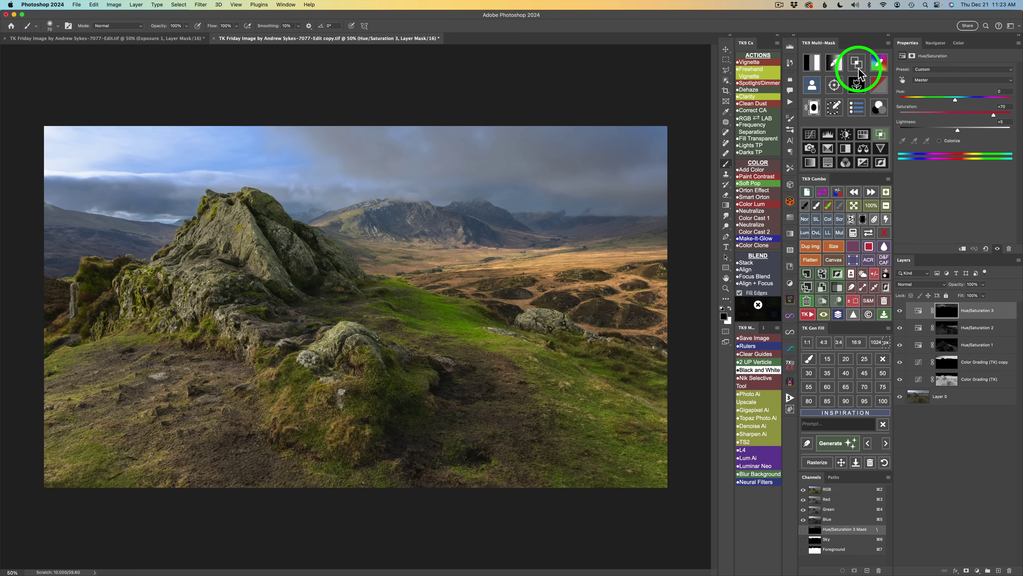
{"action": "left_click", "coordinate": [813, 65]}
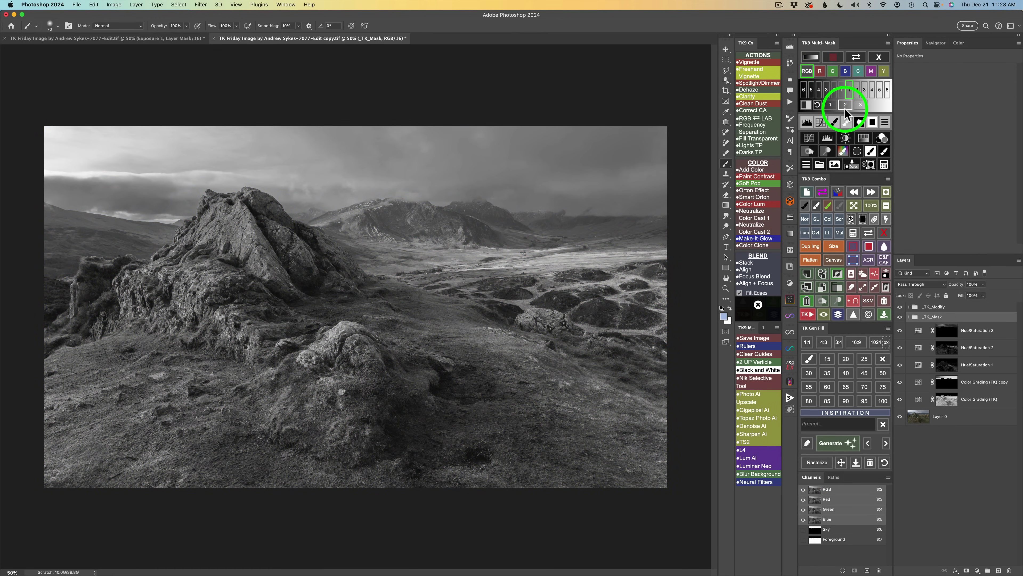
{"action": "left_click", "coordinate": [831, 105]}
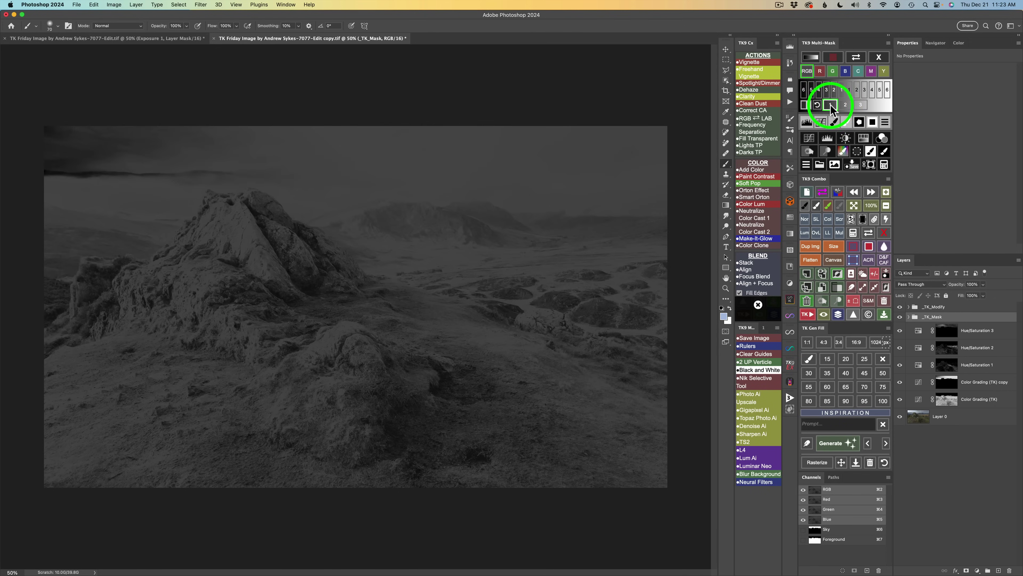
{"action": "left_click", "coordinate": [811, 139]}
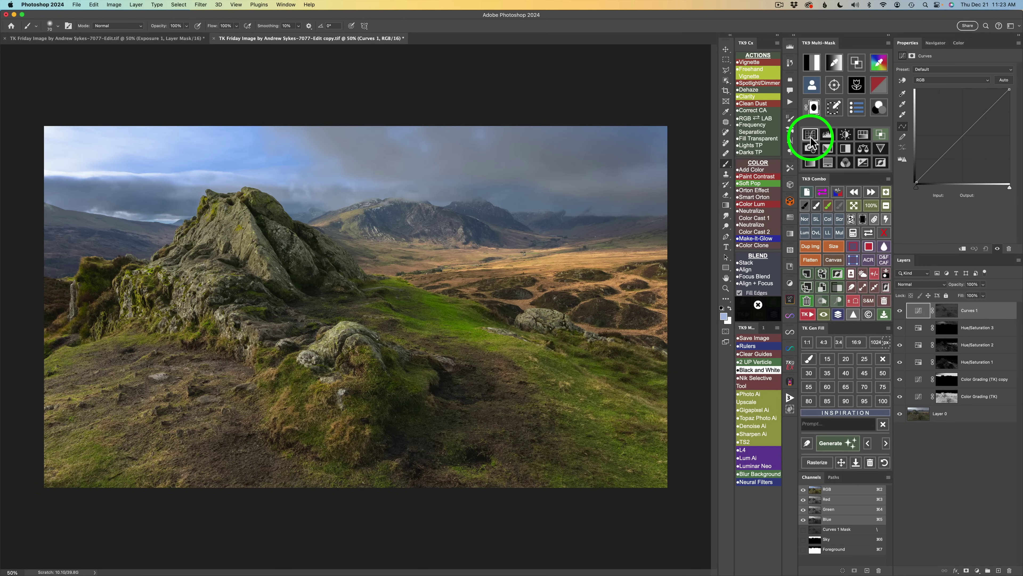
Step: Set the Curves layer to Screen, shape an S-curve through points 188/209 and 82/46, and compare it hidden and shown
{"action": "left_click", "coordinate": [840, 219]}
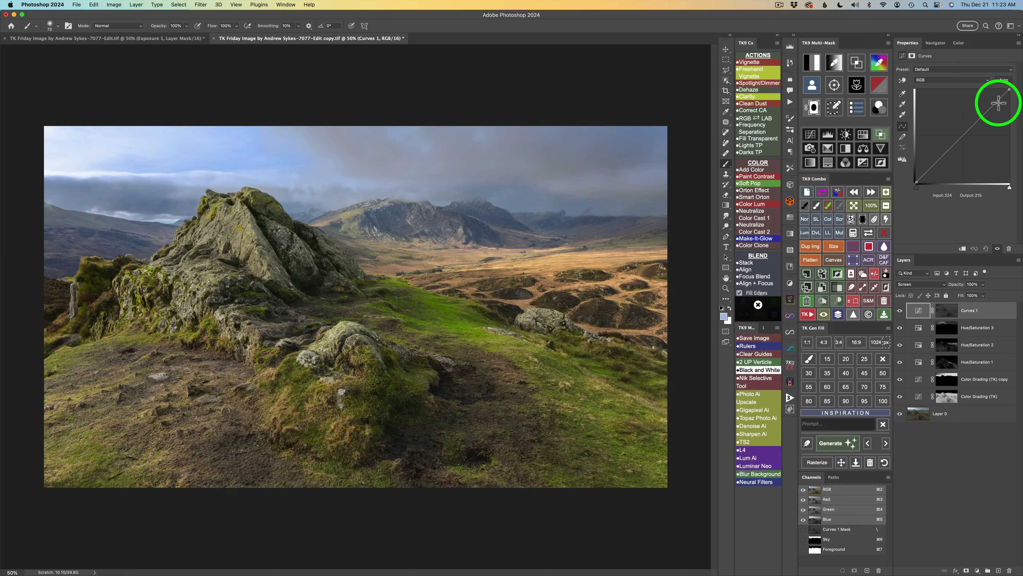
{"action": "left_click", "coordinate": [985, 106]}
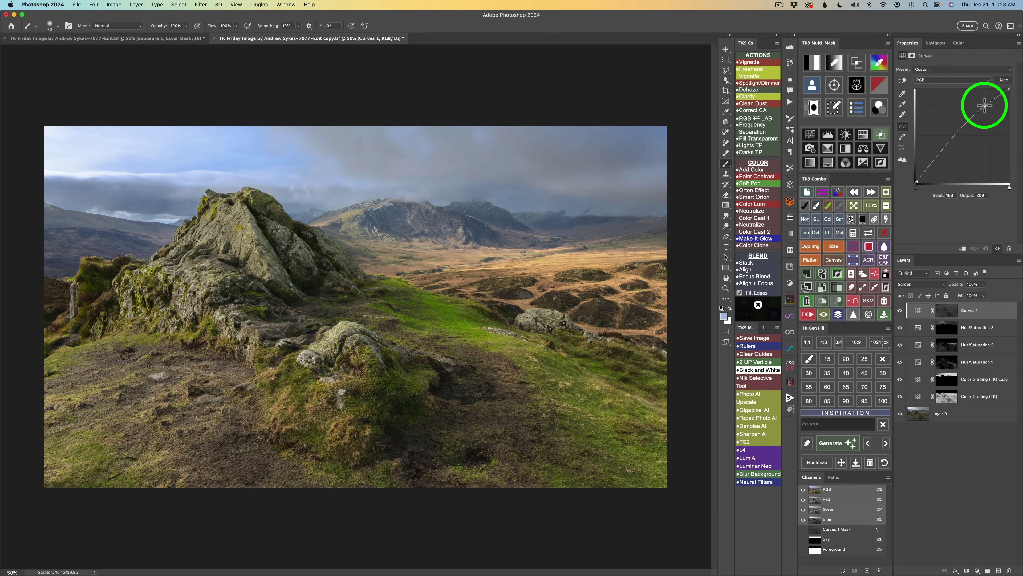
{"action": "mouse_move", "coordinate": [939, 153]}
{"action": "left_mouse_down"}
{"action": "mouse_move", "coordinate": [941, 170]}
{"action": "mouse_move", "coordinate": [947, 164]}
{"action": "left_mouse_up"}
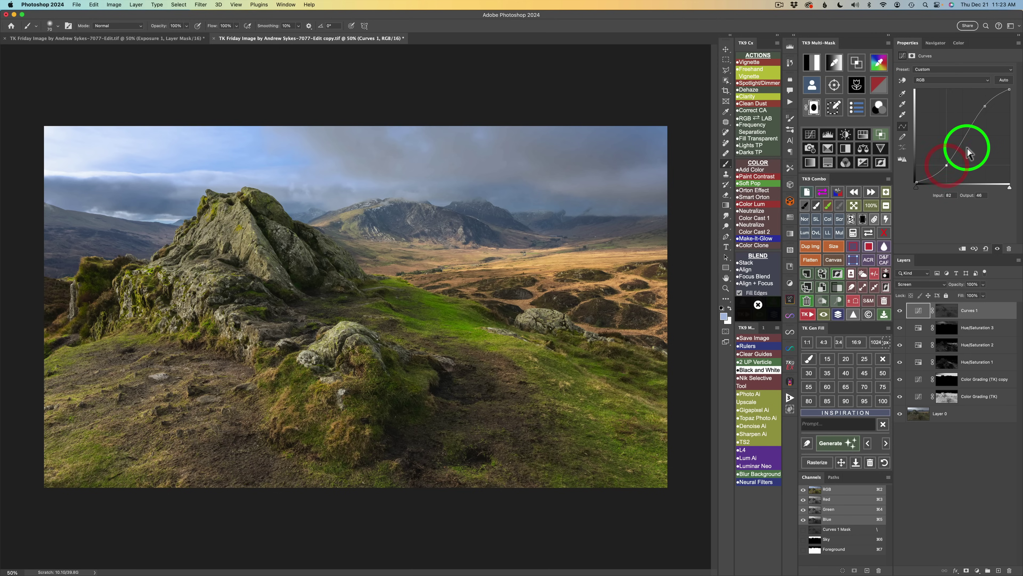
{"action": "left_click", "coordinate": [900, 313]}
{"action": "left_click", "coordinate": [900, 313]}
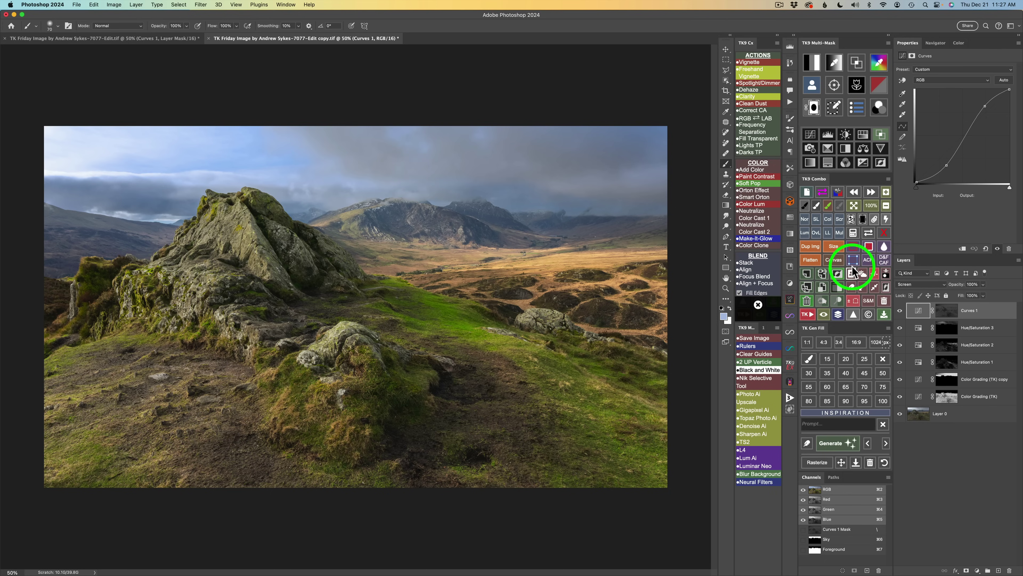
Step: Subtract the saved Sky mask from the Curves 1 layer mask, and compare the layer hidden and shown
{"action": "left_click", "coordinate": [854, 233]}
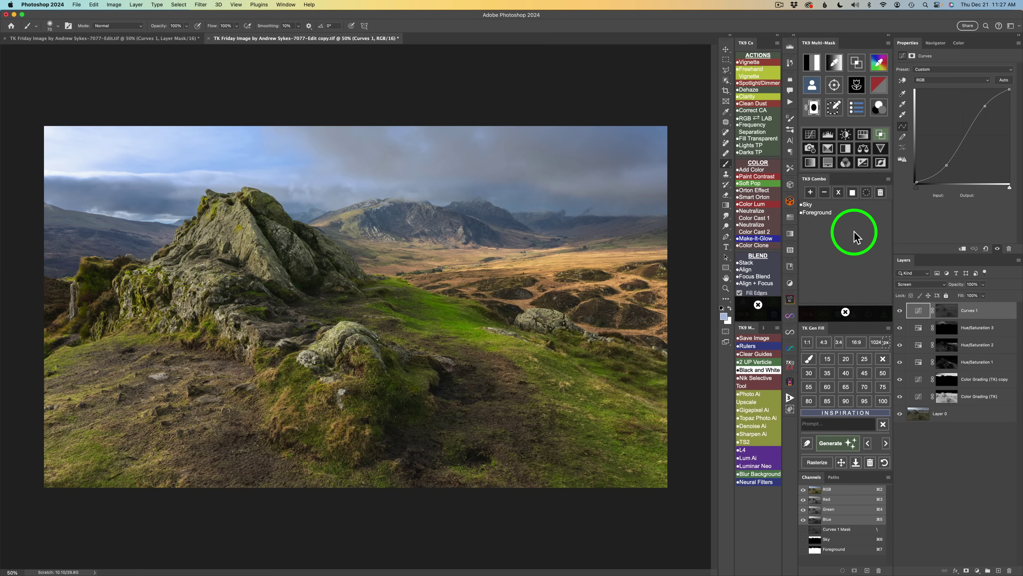
{"action": "left_click", "coordinate": [810, 205]}
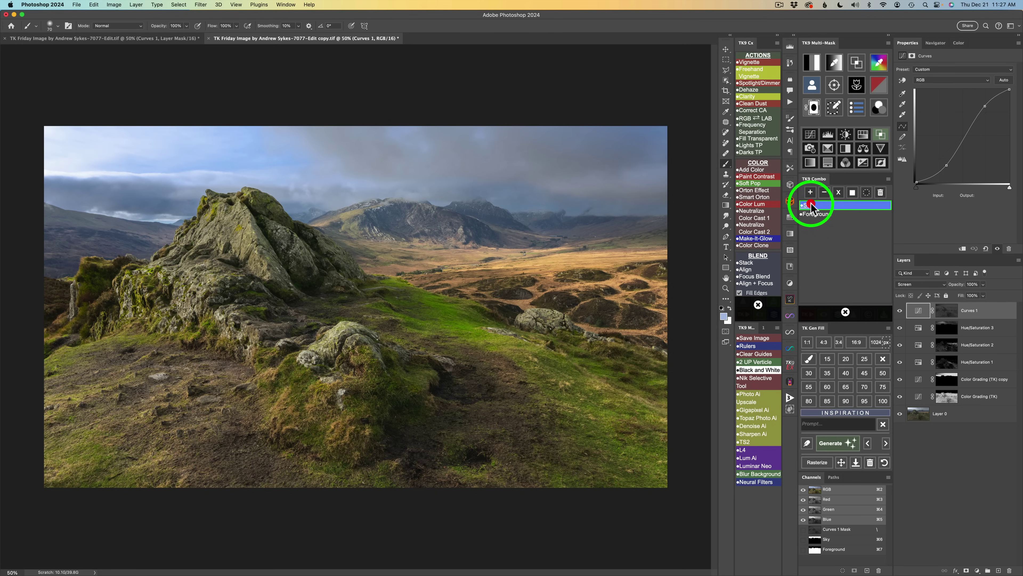
{"action": "left_click", "coordinate": [829, 195]}
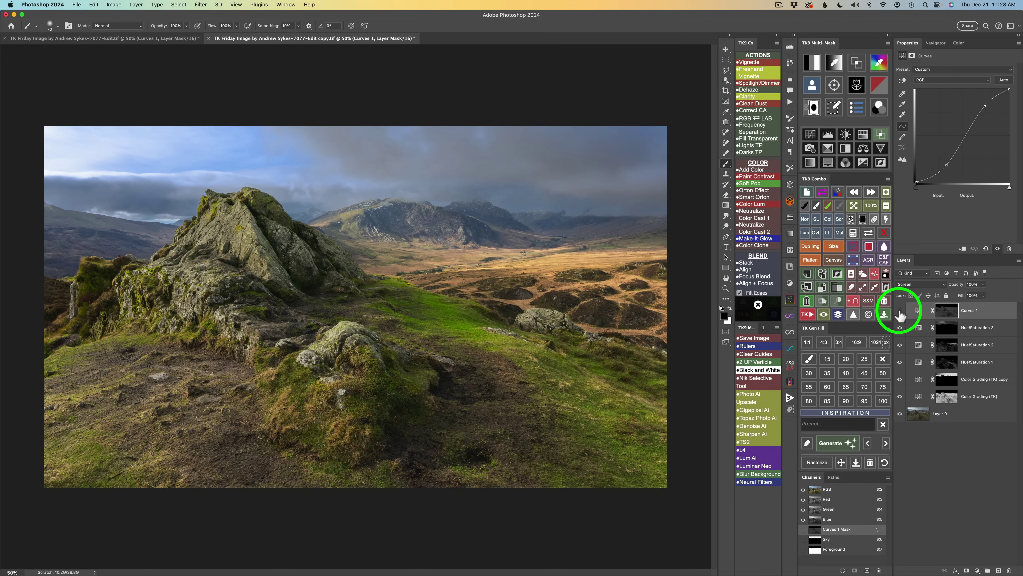
{"action": "left_click", "coordinate": [900, 315]}
{"action": "left_click", "coordinate": [900, 313]}
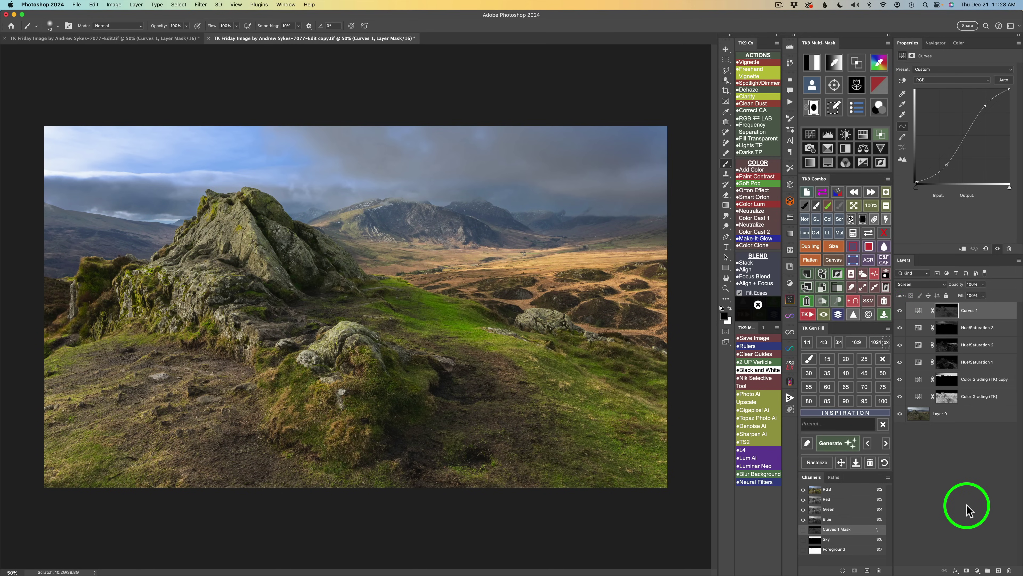
Step: Save the document, and create a darks level 4 luminosity mask loaded as the selection for a Soft Light burn layer
{"action": "key", "text": "super+s"}
{"action": "key", "text": "v"}
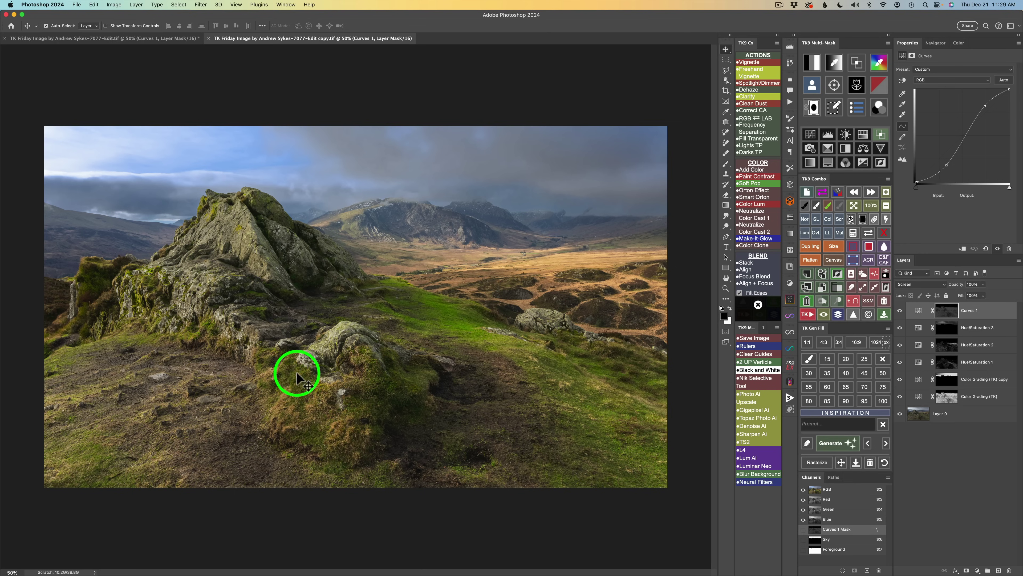
{"action": "left_click", "coordinate": [813, 63]}
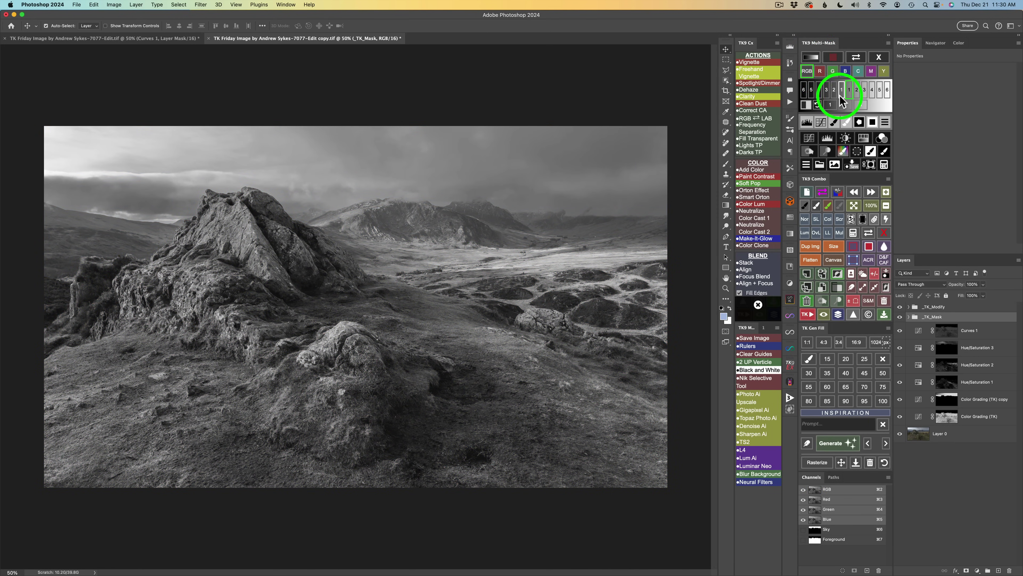
{"action": "left_click", "coordinate": [843, 90]}
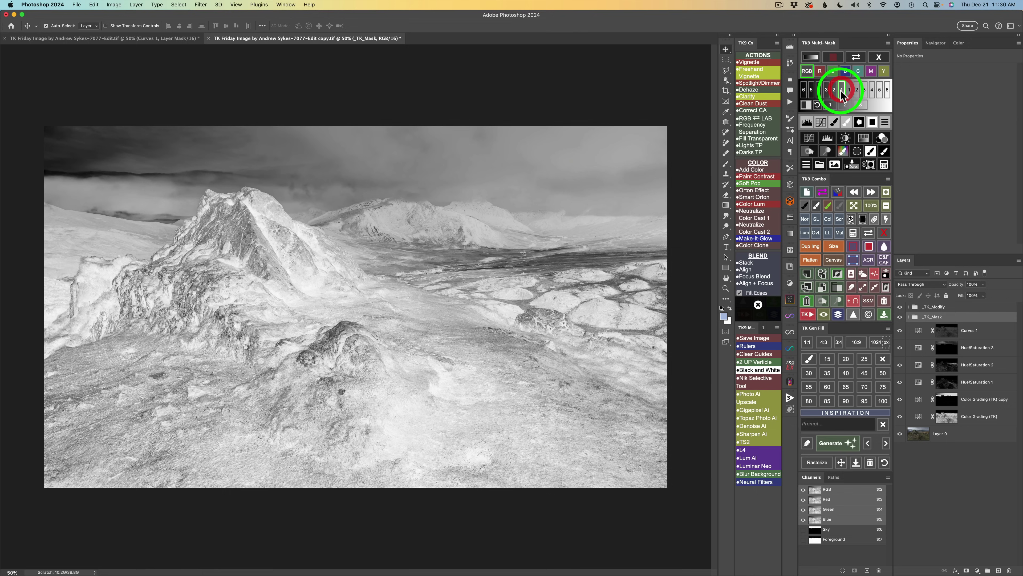
{"action": "left_click", "coordinate": [834, 92]}
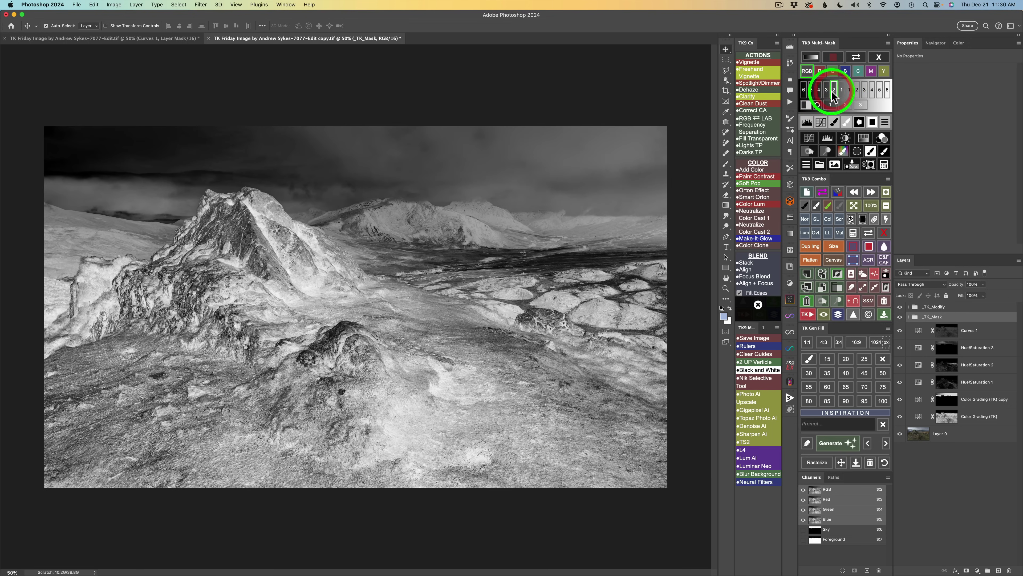
{"action": "left_click", "coordinate": [827, 91]}
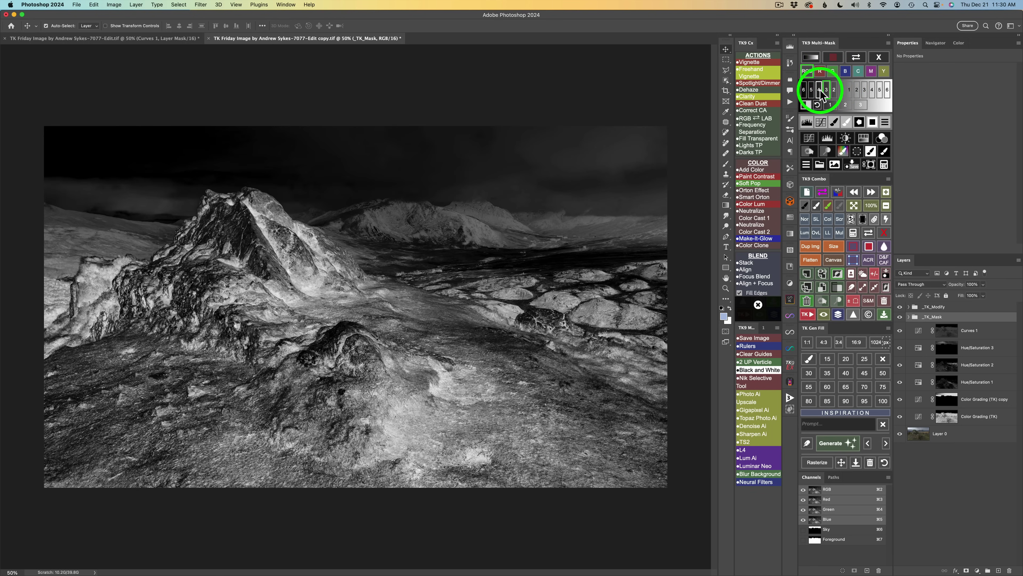
{"action": "left_click", "coordinate": [819, 90]}
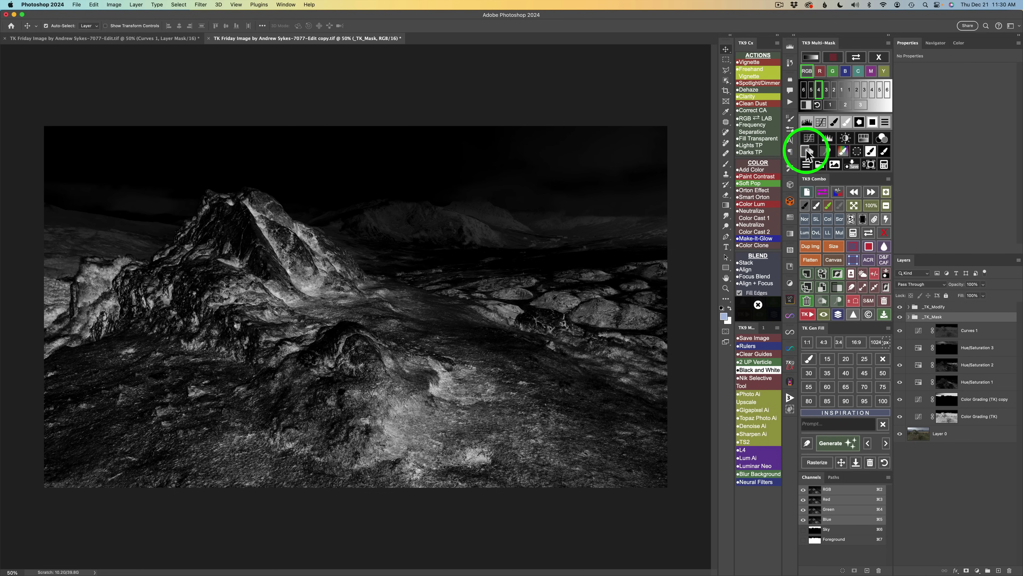
{"action": "left_click", "coordinate": [807, 151]}
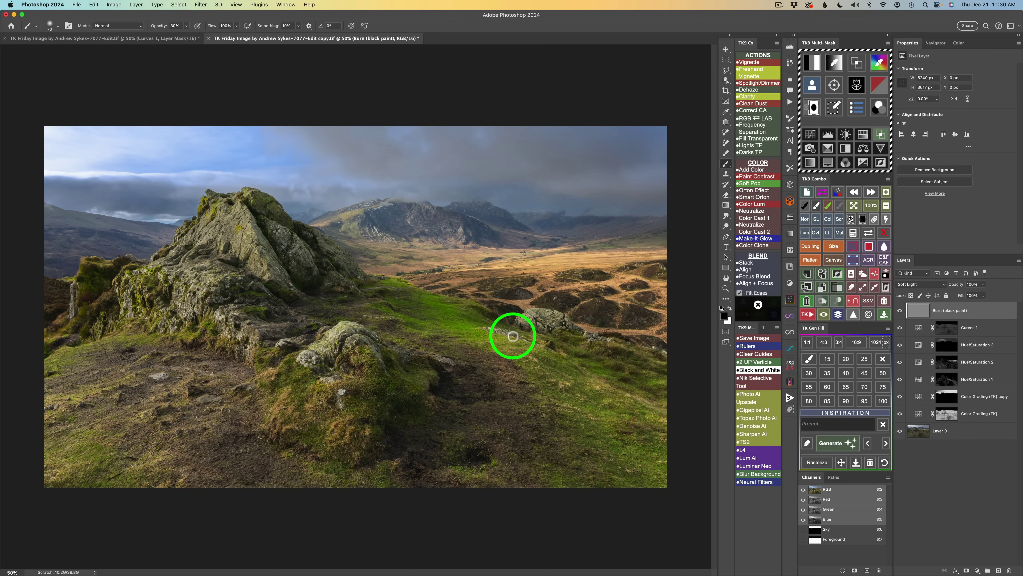
Step: Paint black on the burn layer over the foreground grass, dirt and rock shadows, and compare the layer hidden and shown
{"action": "left_click_drag", "start_coordinate": [503, 334], "coordinate": [588, 347]}
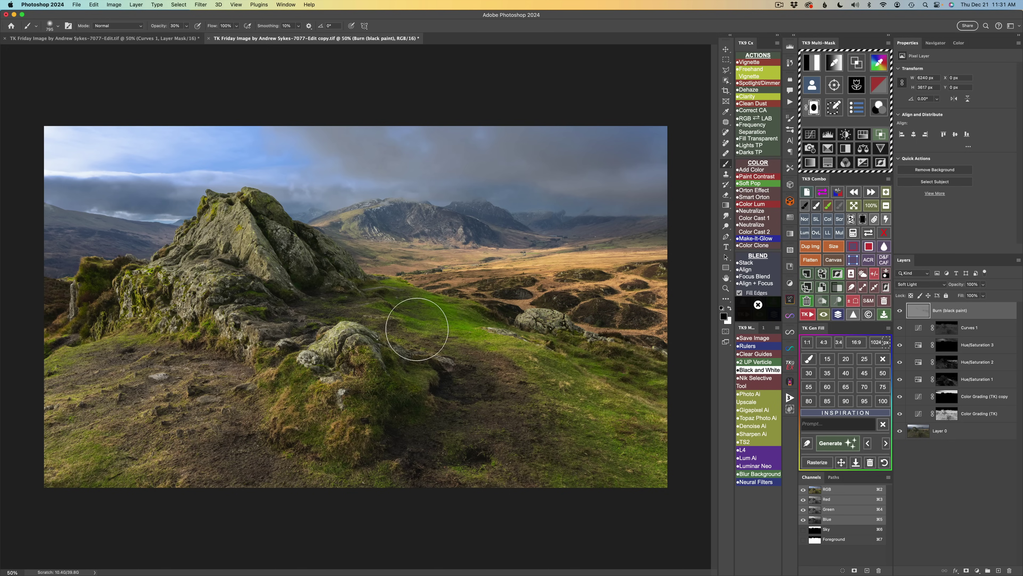
{"action": "mouse_move", "coordinate": [490, 351]}
{"action": "left_mouse_down"}
{"action": "mouse_move", "coordinate": [596, 400]}
{"action": "mouse_move", "coordinate": [528, 438]}
{"action": "mouse_move", "coordinate": [545, 482]}
{"action": "left_mouse_up"}
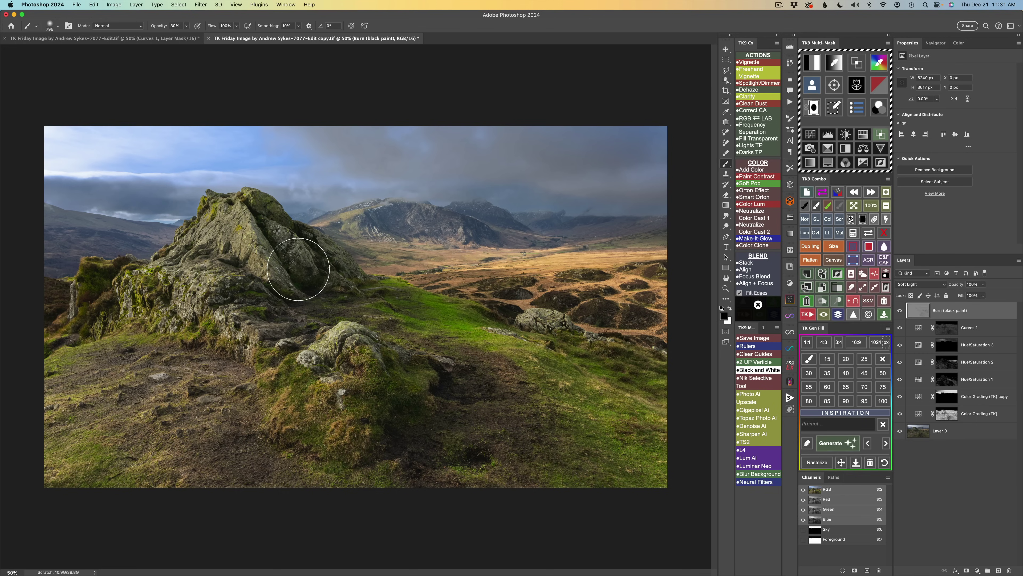
{"action": "mouse_move", "coordinate": [442, 392]}
{"action": "left_mouse_down"}
{"action": "mouse_move", "coordinate": [589, 482]}
{"action": "mouse_move", "coordinate": [457, 469]}
{"action": "left_mouse_up"}
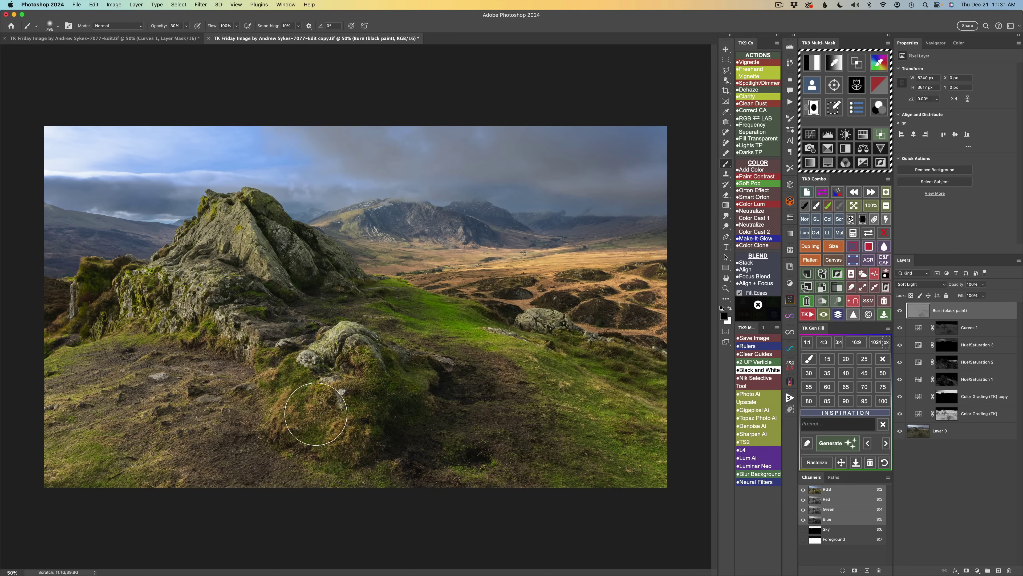
{"action": "left_click", "coordinate": [274, 338]}
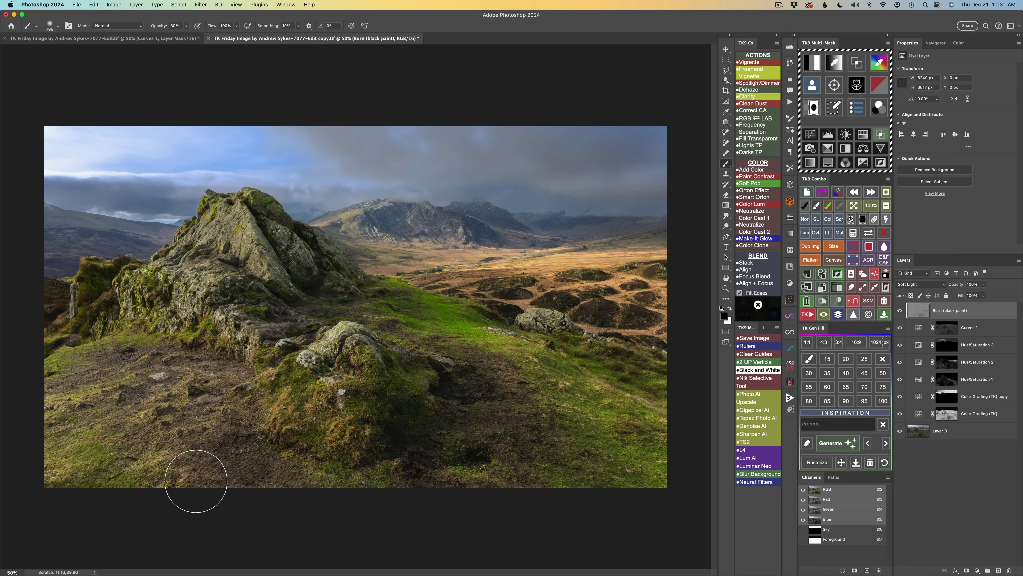
{"action": "left_click", "coordinate": [4, 409]}
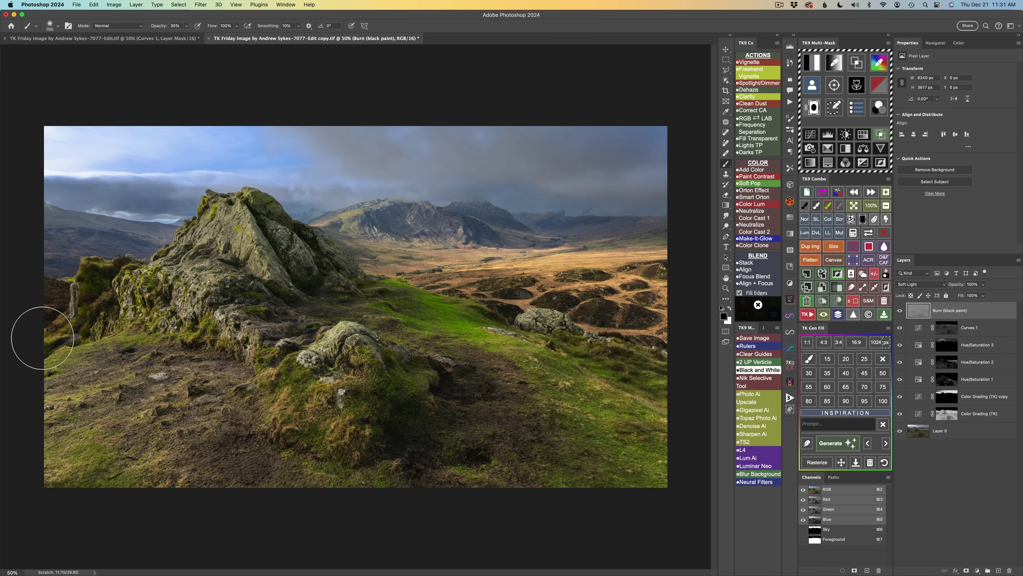
{"action": "left_click", "coordinate": [130, 240]}
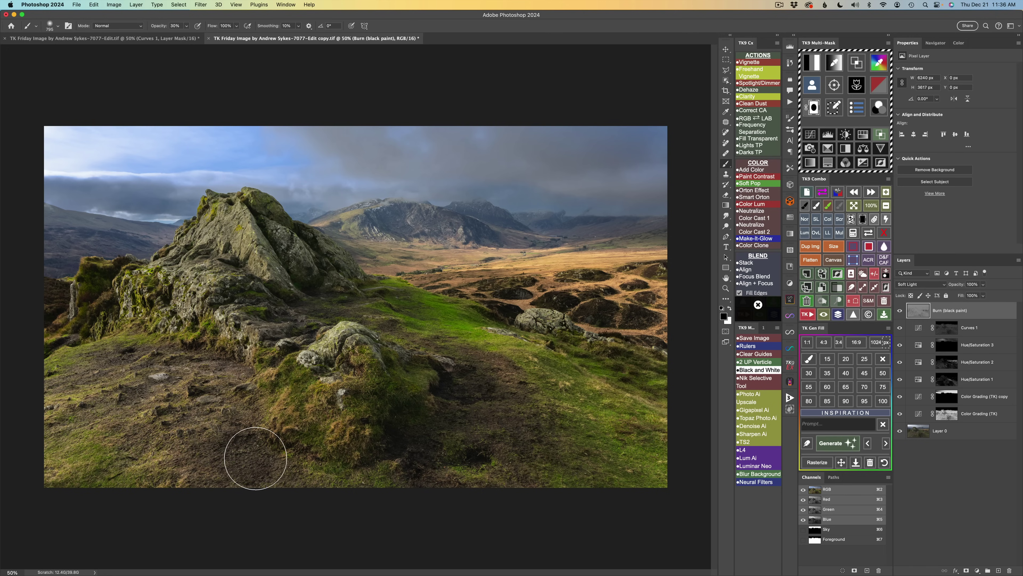
{"action": "left_click", "coordinate": [318, 468]}
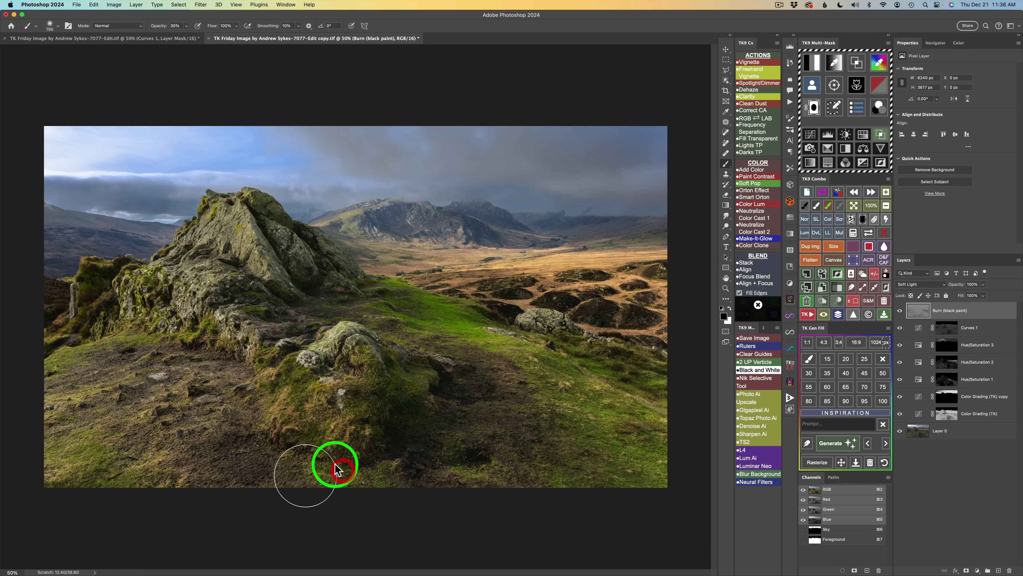
{"action": "left_click", "coordinate": [497, 376]}
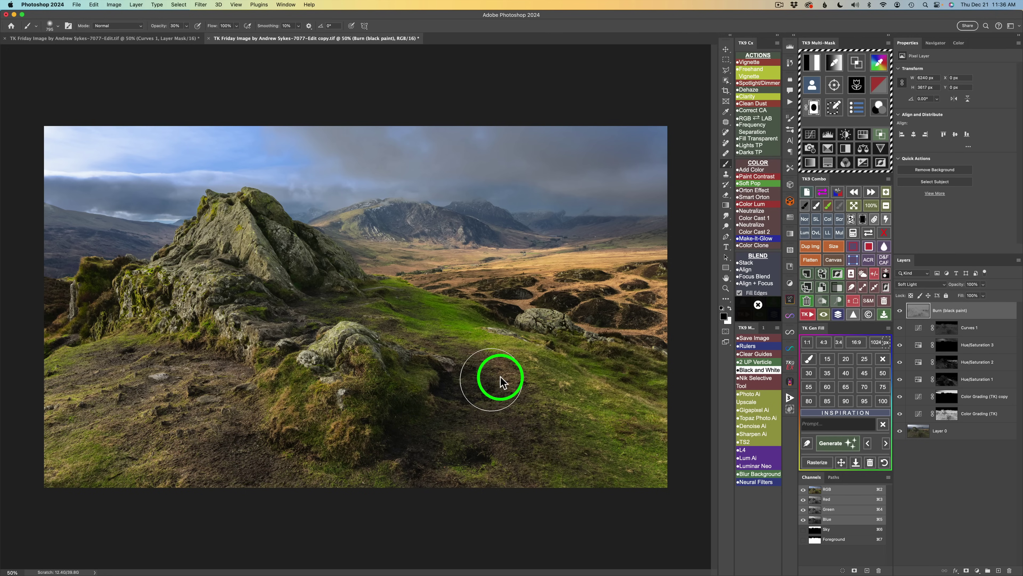
{"action": "left_click", "coordinate": [731, 403]}
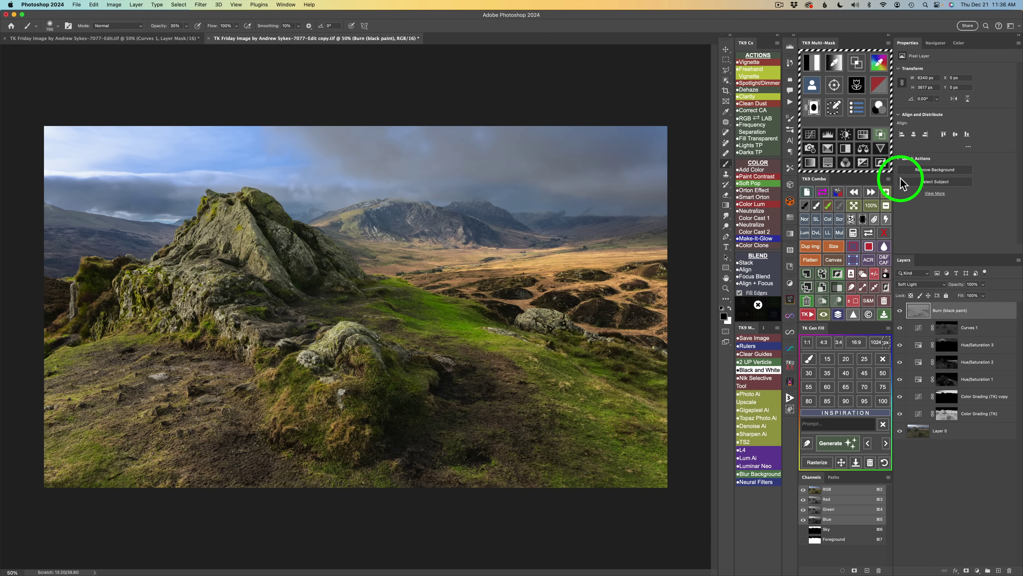
{"action": "left_click", "coordinate": [900, 311]}
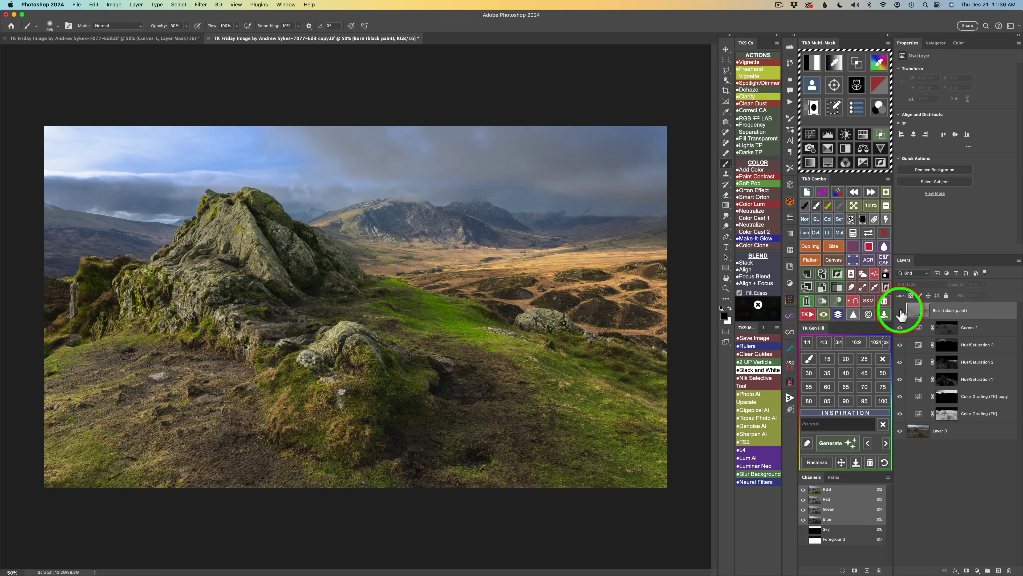
{"action": "left_click", "coordinate": [900, 311]}
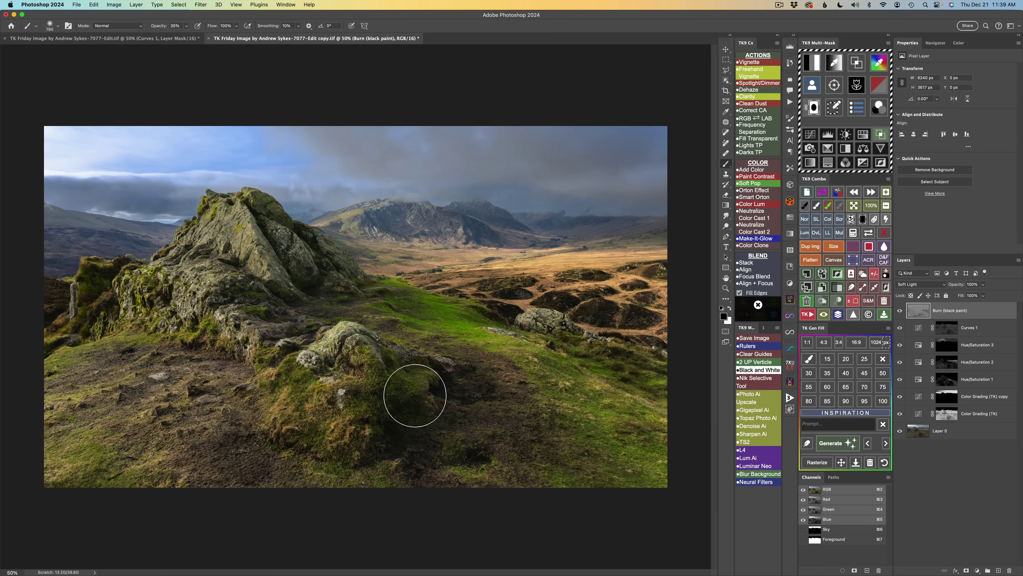
Step: Paint gray on the burn layer over the dark hollow beside the small foreground rock, and compare the layer hidden and shown
{"action": "left_click", "coordinate": [840, 209]}
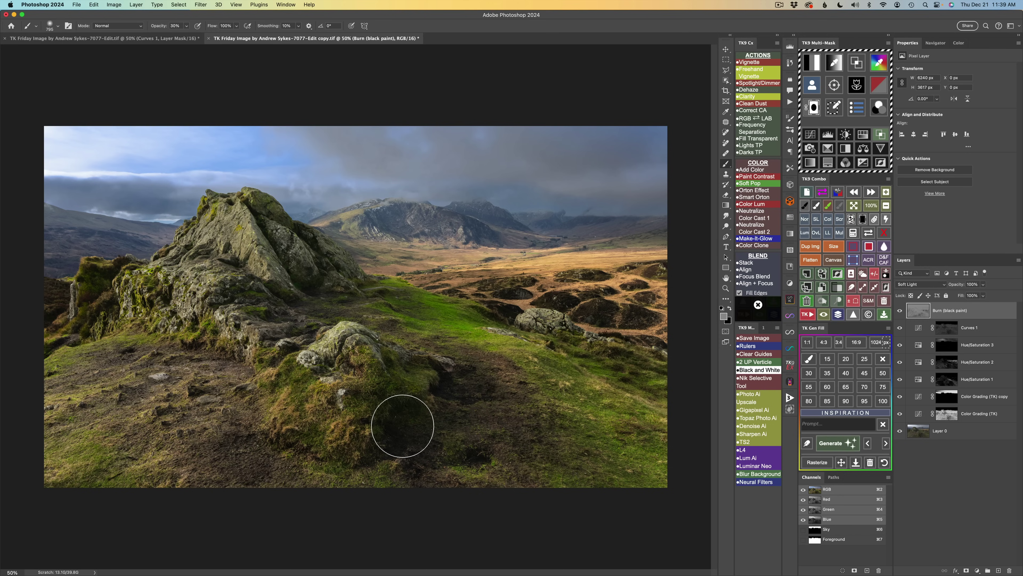
{"action": "mouse_move", "coordinate": [377, 416]}
{"action": "left_mouse_down"}
{"action": "mouse_move", "coordinate": [395, 430]}
{"action": "mouse_move", "coordinate": [389, 418]}
{"action": "mouse_move", "coordinate": [450, 434]}
{"action": "mouse_move", "coordinate": [391, 425]}
{"action": "left_mouse_up"}
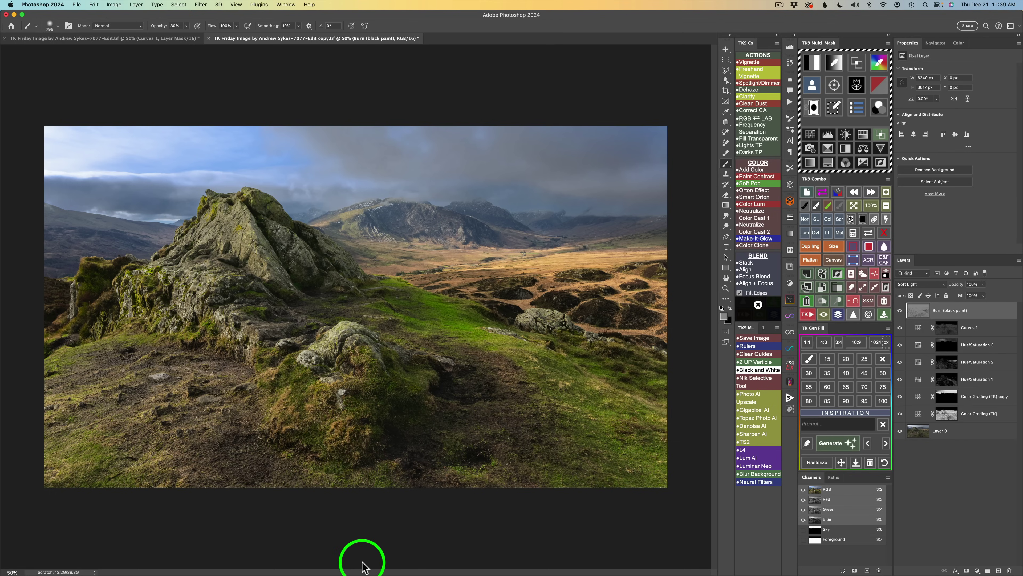
{"action": "left_click", "coordinate": [916, 311]}
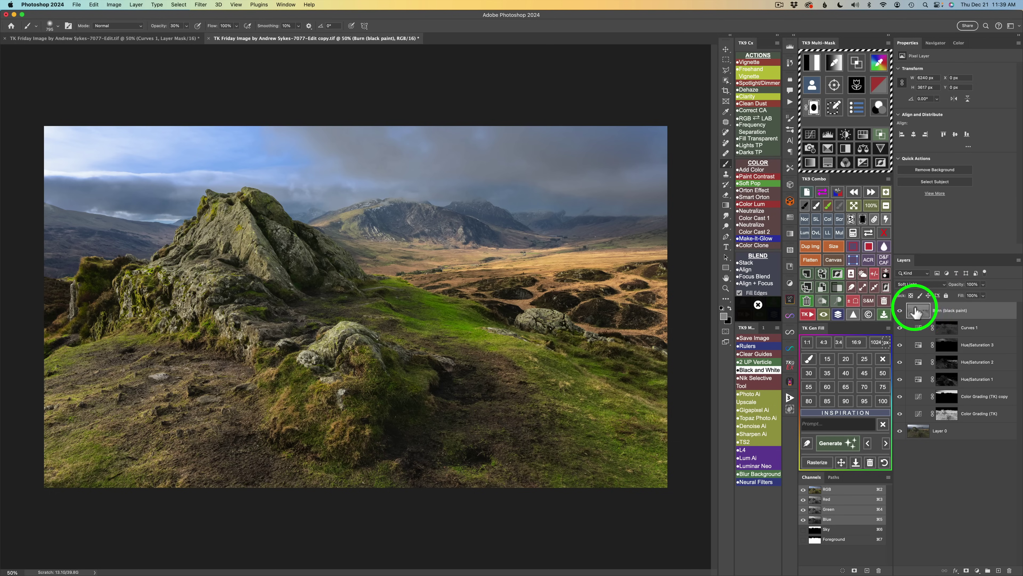
{"action": "left_click", "coordinate": [900, 310]}
{"action": "left_click", "coordinate": [900, 310]}
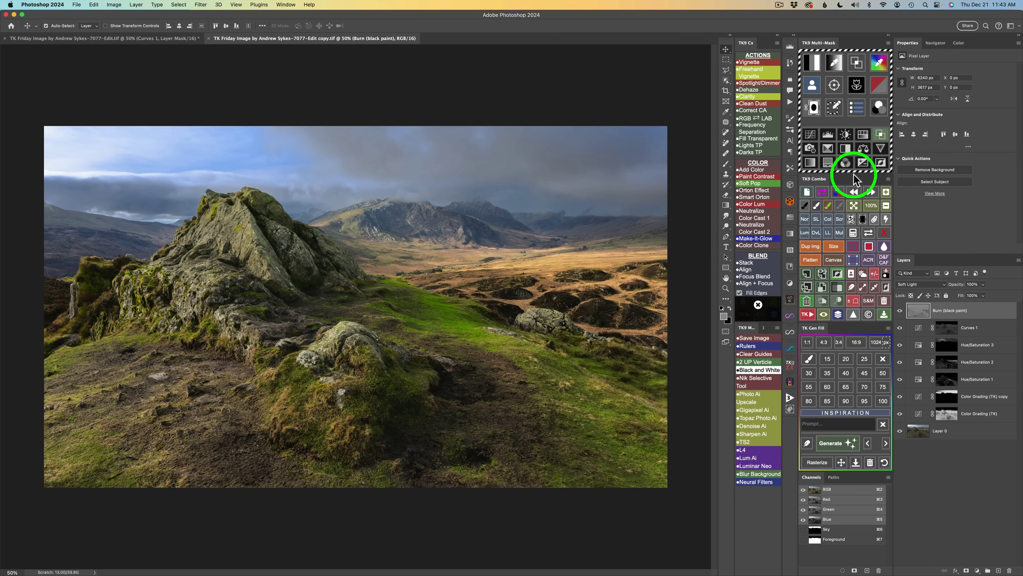
Step: Clear the active selection and add a Curves layer with a black mask in Multiply blend mode
{"action": "left_click", "coordinate": [875, 274]}
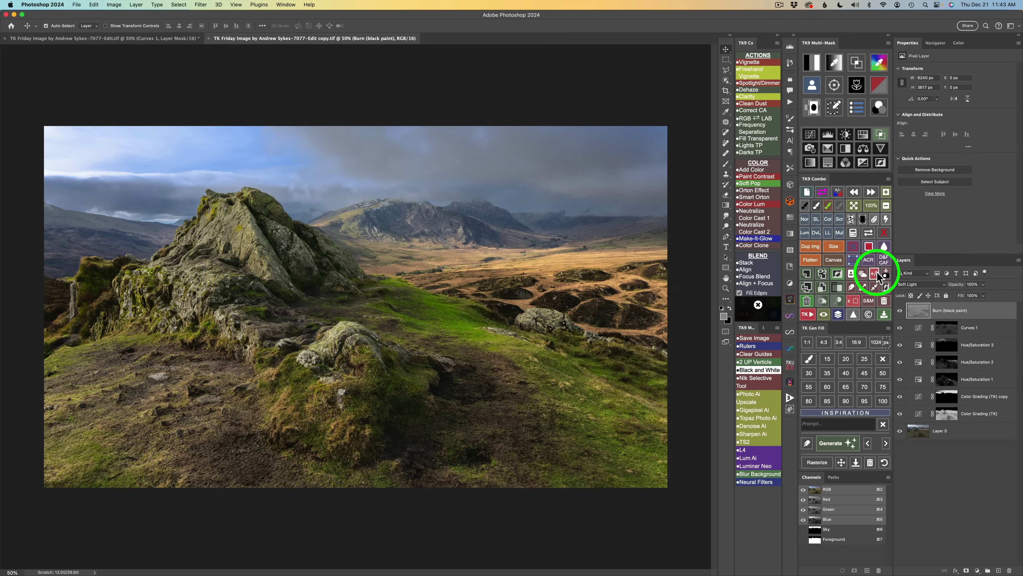
{"action": "left_click", "coordinate": [810, 134]}
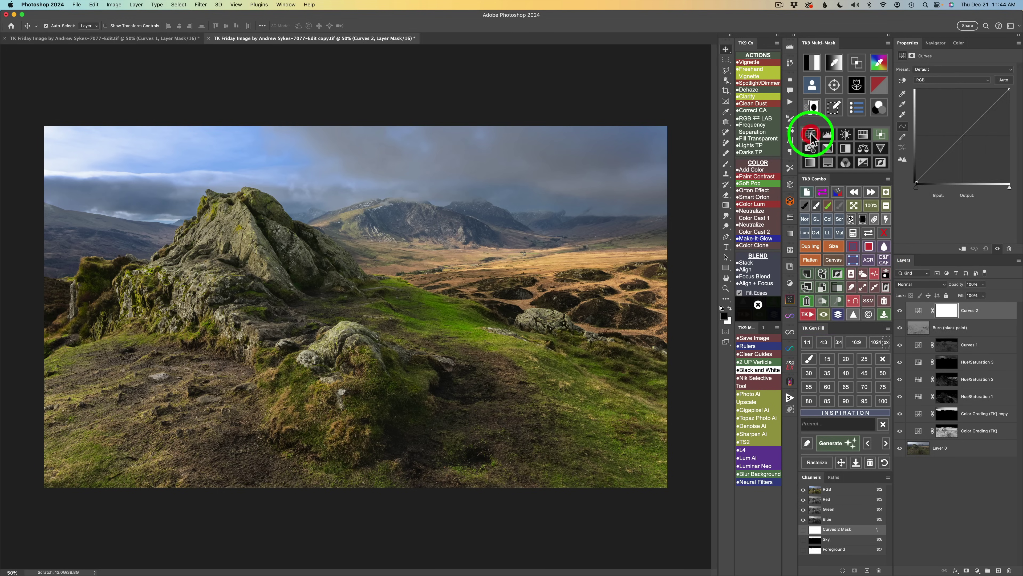
{"action": "left_click", "coordinate": [865, 218]}
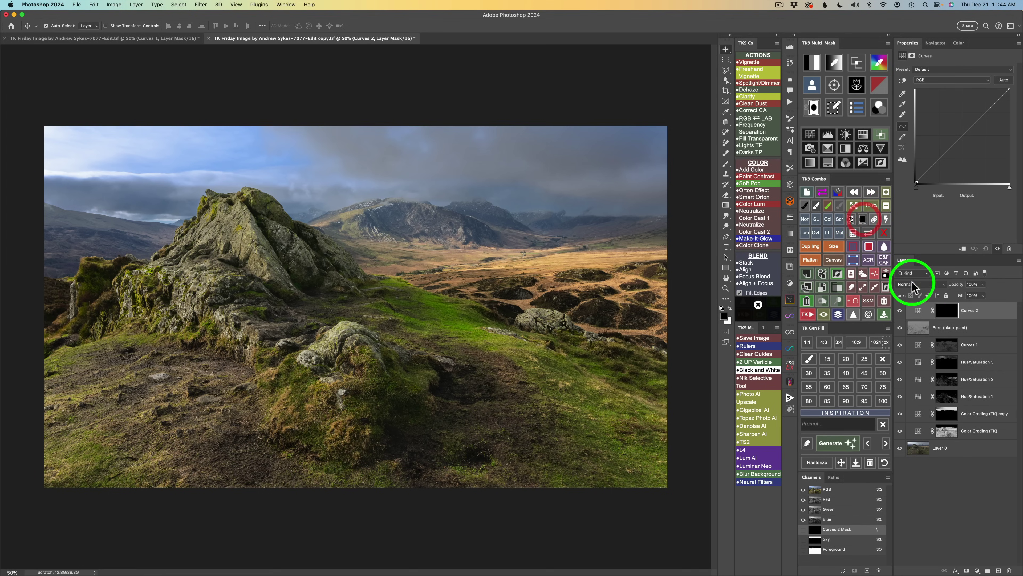
{"action": "left_click", "coordinate": [840, 233]}
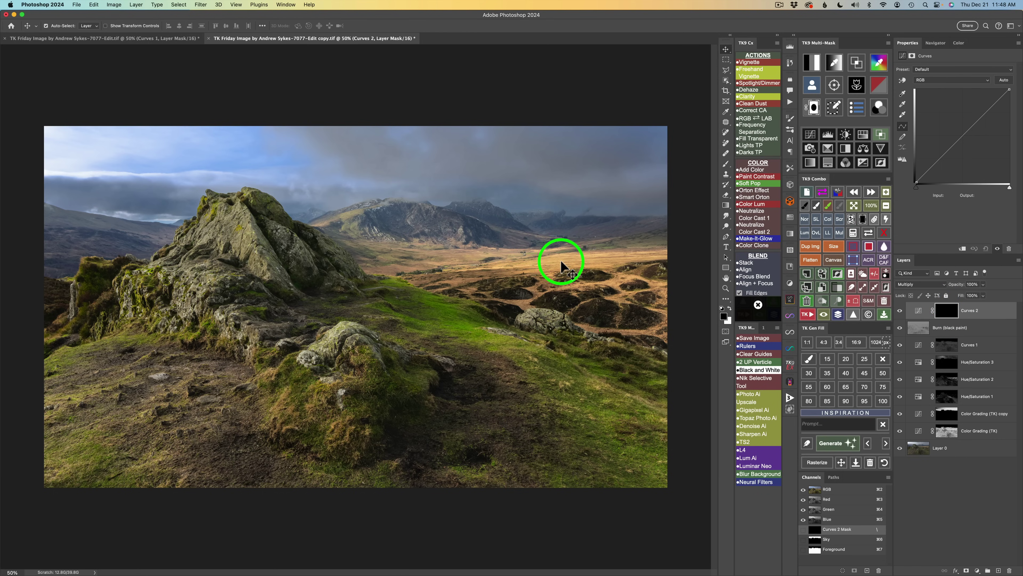
Step: Create a zone mask sampled from the bright distant field, narrow and shift its tonal range, and load it for painting the Curves 2 mask
{"action": "left_click", "coordinate": [835, 64]}
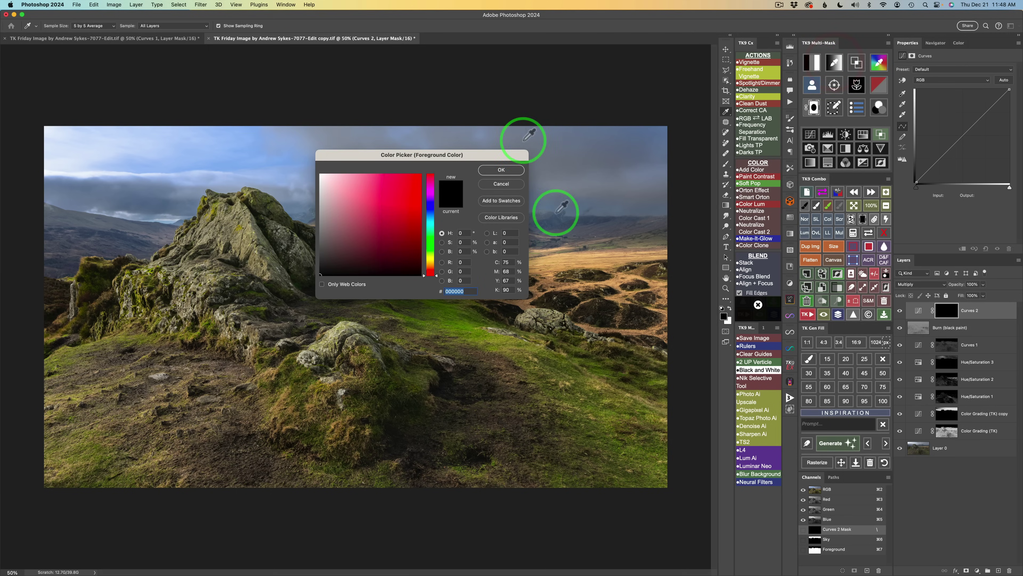
{"action": "left_click", "coordinate": [570, 259]}
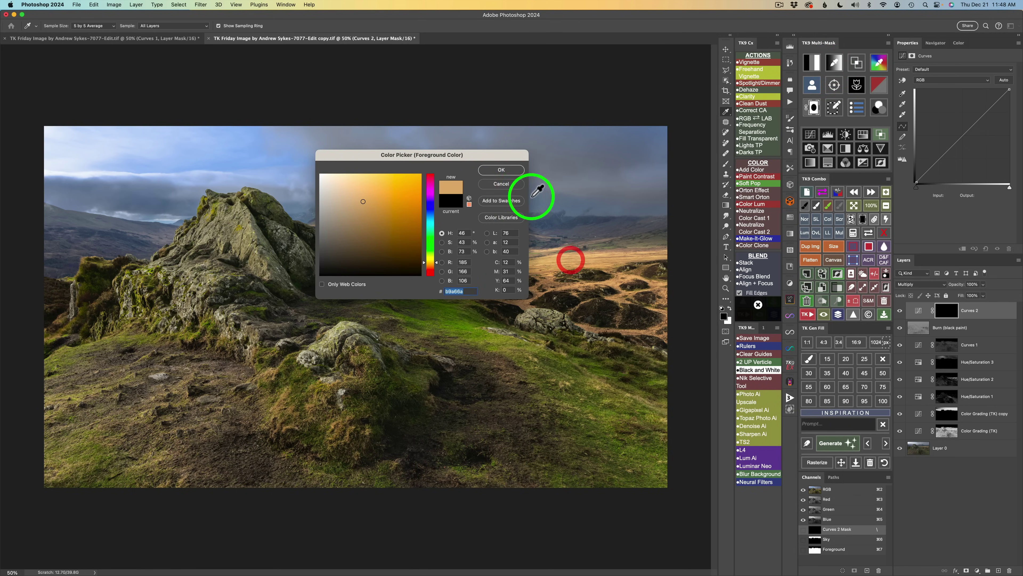
{"action": "left_click", "coordinate": [501, 169]}
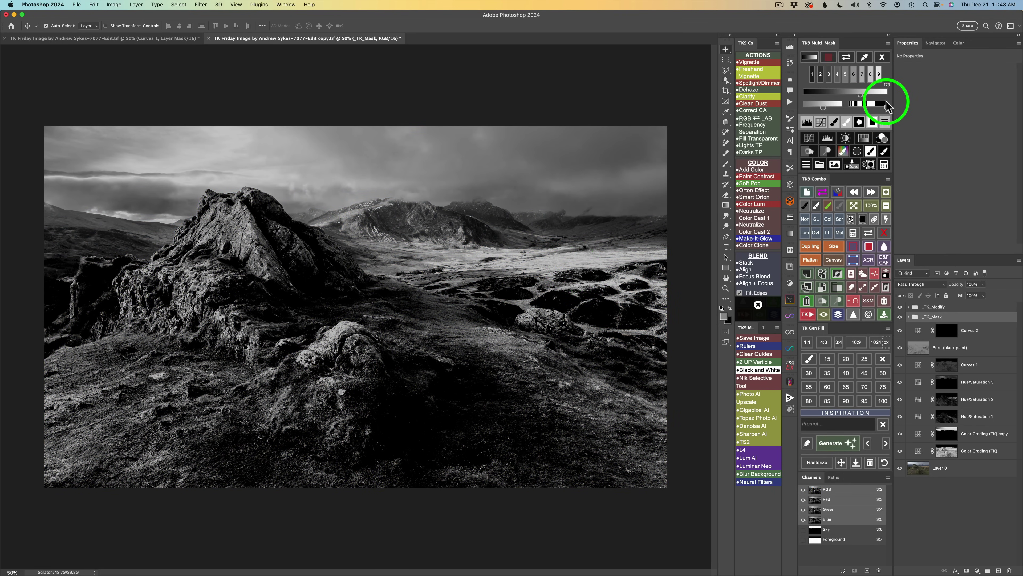
{"action": "left_click", "coordinate": [878, 105]}
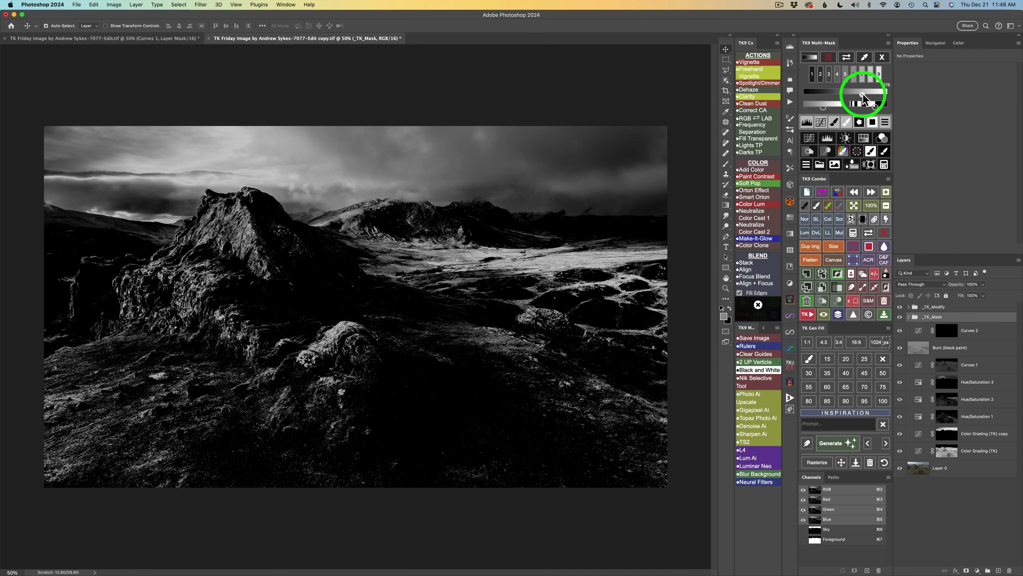
{"action": "left_click", "coordinate": [863, 95]}
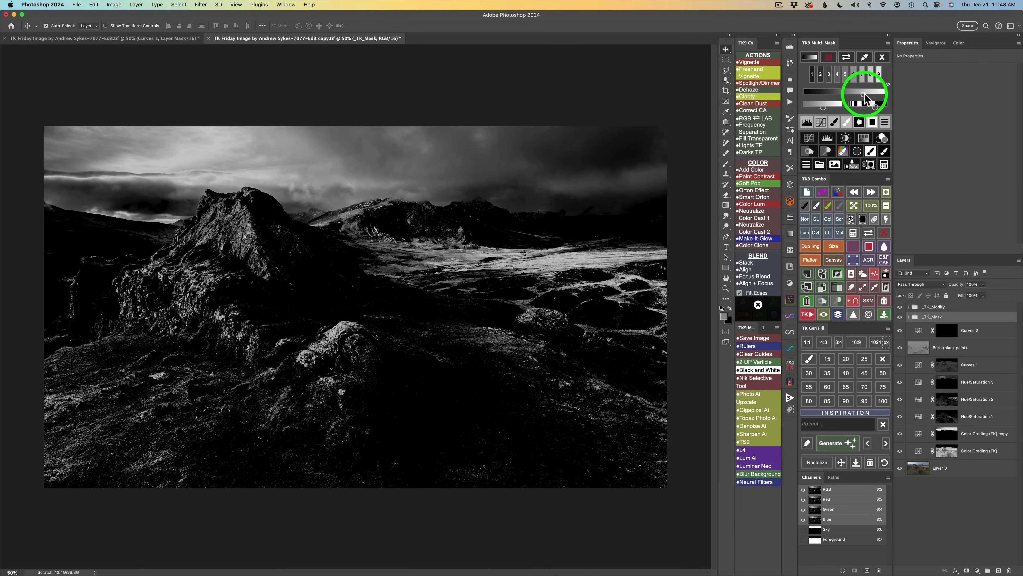
{"action": "left_click", "coordinate": [885, 152]}
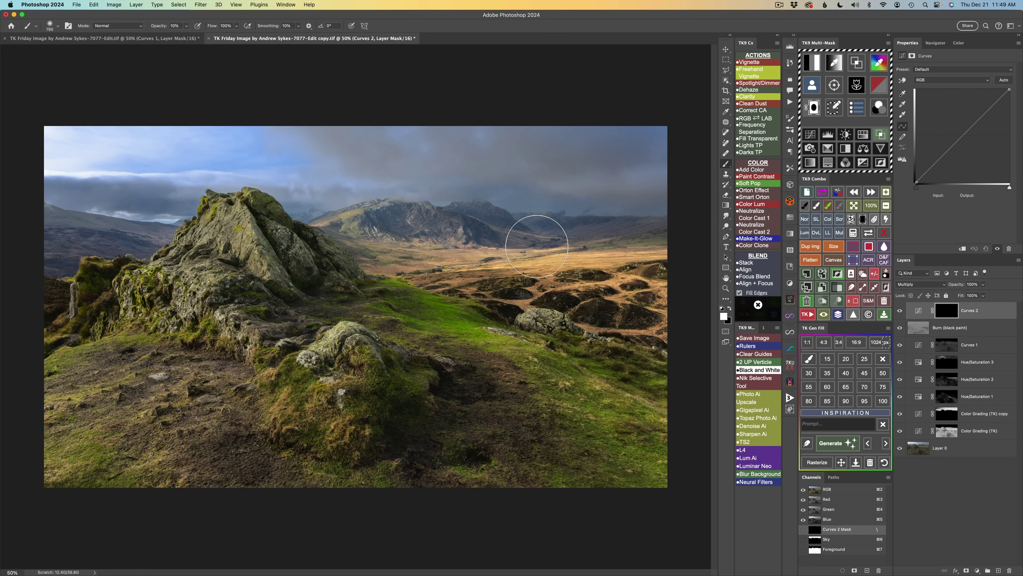
Step: Paint white at 10% brush opacity on the Curves 2 mask over the sunlit distant field
{"action": "key", "text": "1"}
{"action": "left_click_drag", "start_coordinate": [542, 253], "coordinate": [471, 246]}
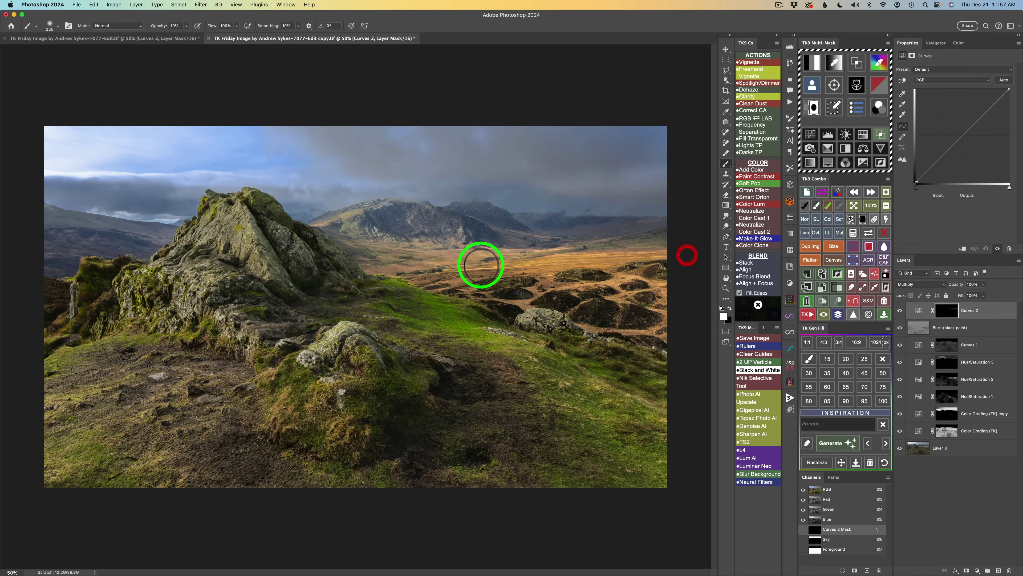
{"action": "mouse_move", "coordinate": [481, 265]}
{"action": "left_mouse_down"}
{"action": "mouse_move", "coordinate": [410, 267]}
{"action": "mouse_move", "coordinate": [609, 279]}
{"action": "mouse_move", "coordinate": [570, 283]}
{"action": "mouse_move", "coordinate": [669, 301]}
{"action": "mouse_move", "coordinate": [556, 280]}
{"action": "mouse_move", "coordinate": [659, 299]}
{"action": "left_mouse_up"}
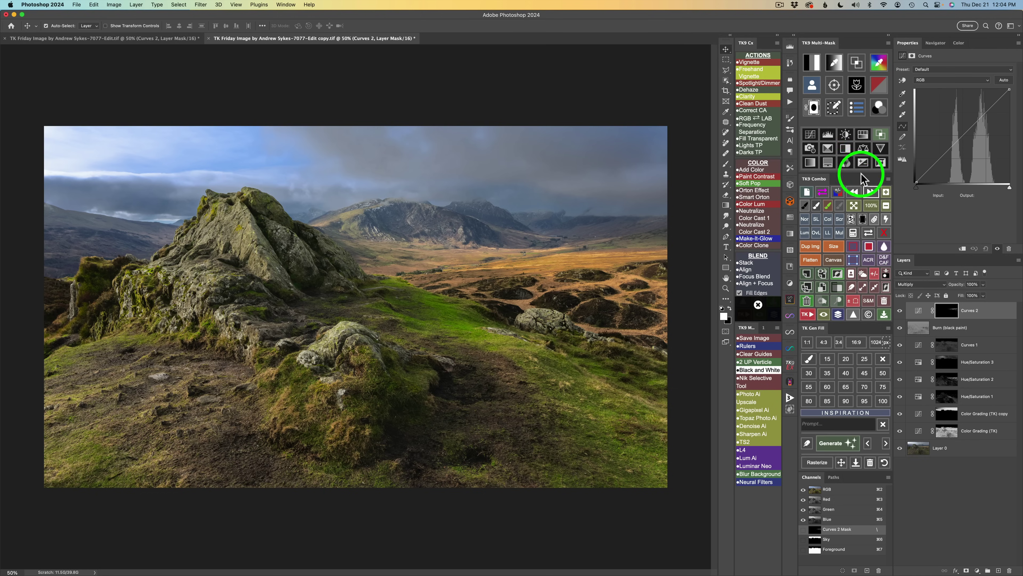
Step: Add a Hue/Saturation layer clipped to Curves 2 and lower its saturation to -81
{"action": "left_click", "coordinate": [864, 136]}
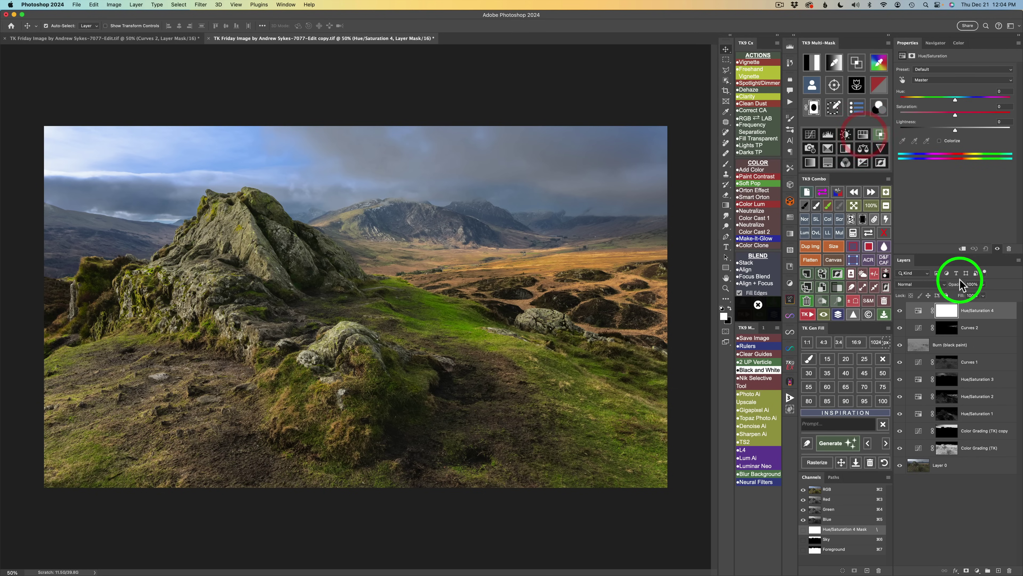
{"action": "left_click", "coordinate": [874, 219]}
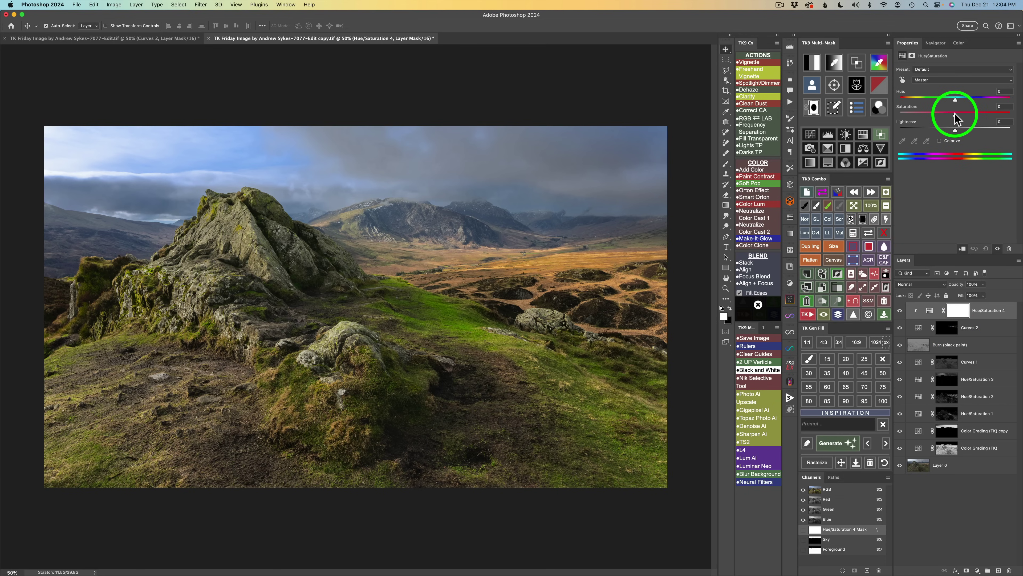
{"action": "left_click_drag", "start_coordinate": [955, 114], "coordinate": [912, 110]}
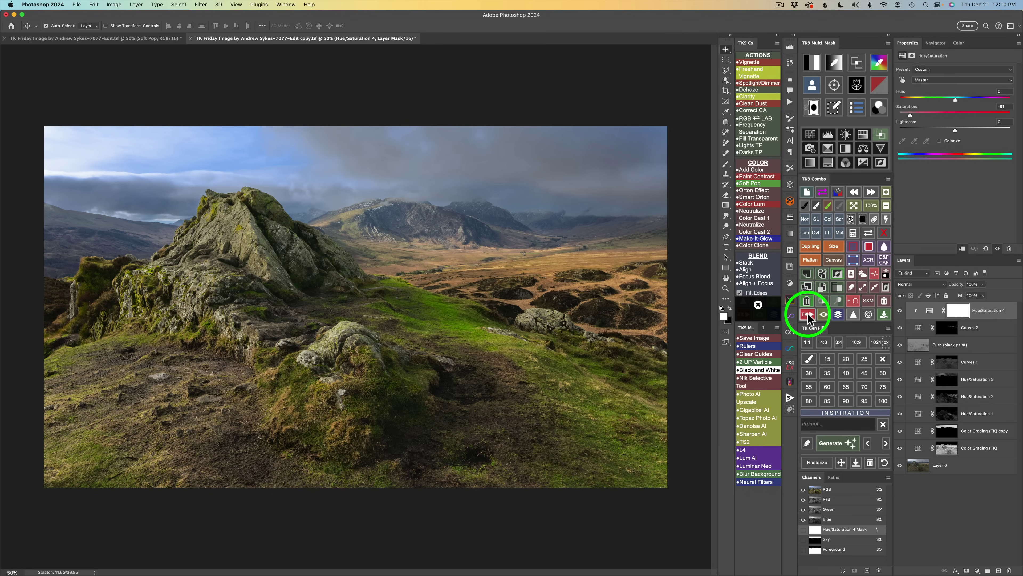
Step: Apply the Soft Pop effect and restrict its layer with Blend If, trying lights and midtones presets before settling on darks 3
{"action": "left_click", "coordinate": [748, 185]}
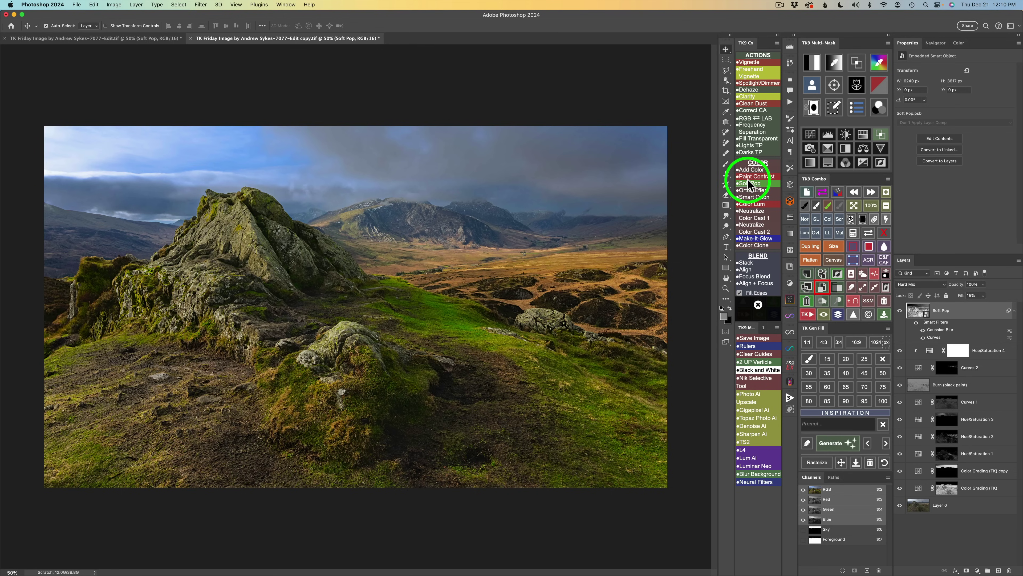
{"action": "left_click", "coordinate": [881, 138]}
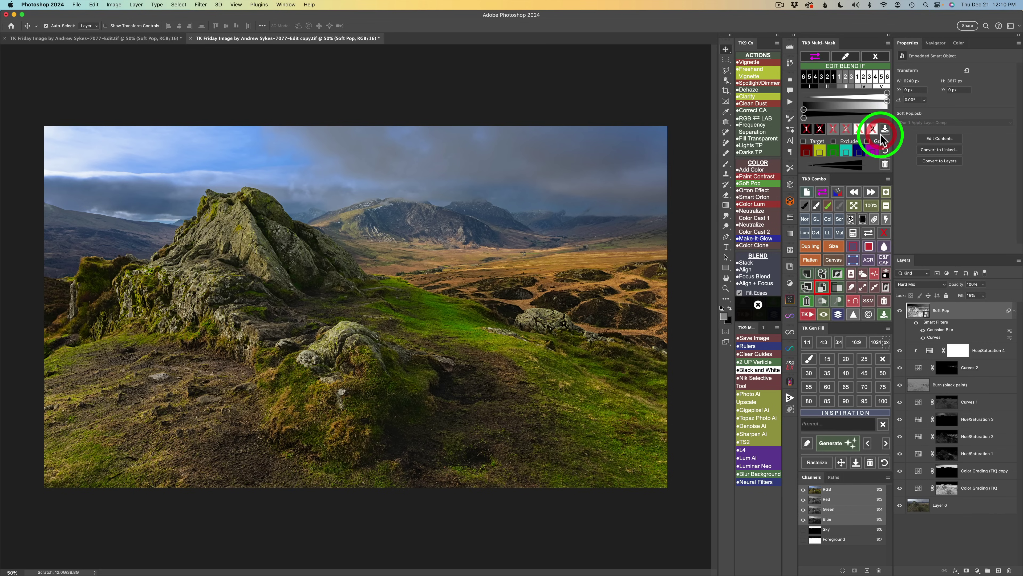
{"action": "left_click", "coordinate": [859, 78]}
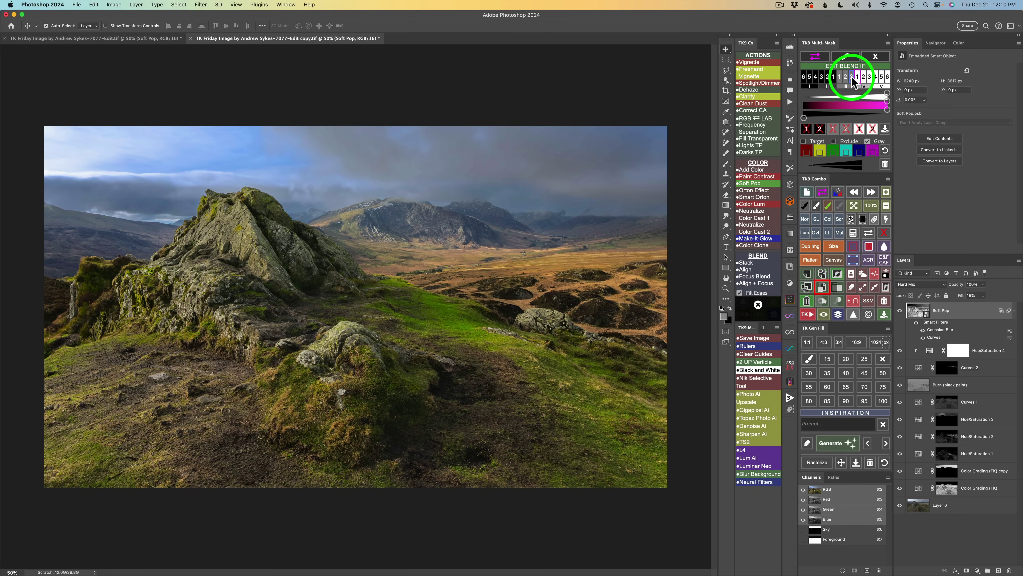
{"action": "left_click", "coordinate": [852, 77]}
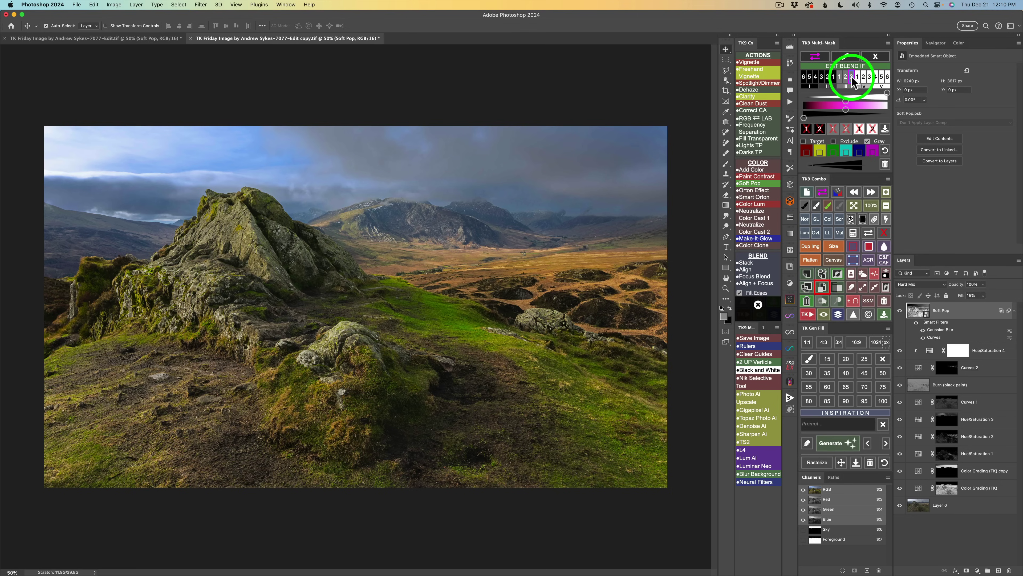
{"action": "left_click", "coordinate": [834, 79]}
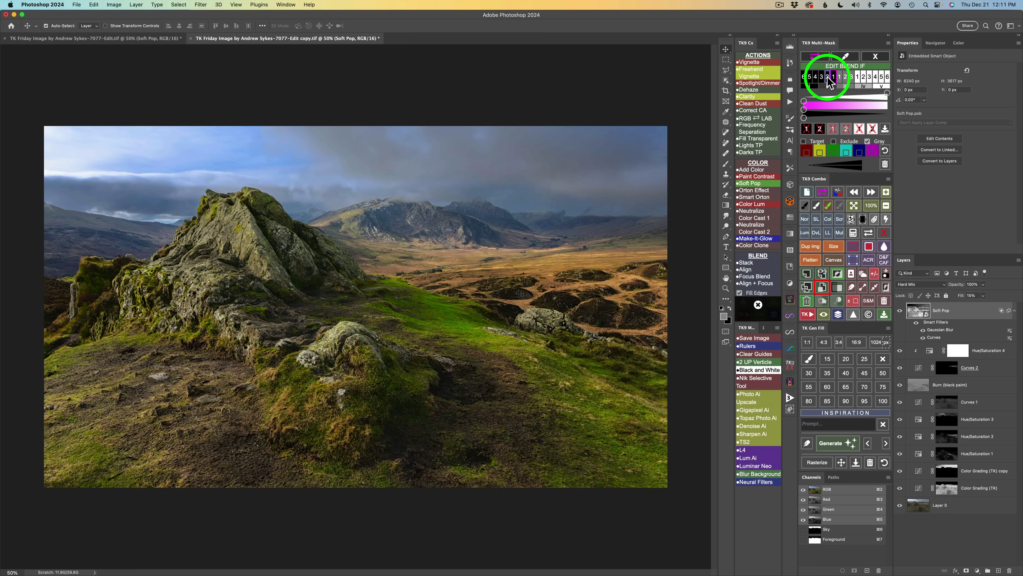
{"action": "left_click", "coordinate": [828, 78]}
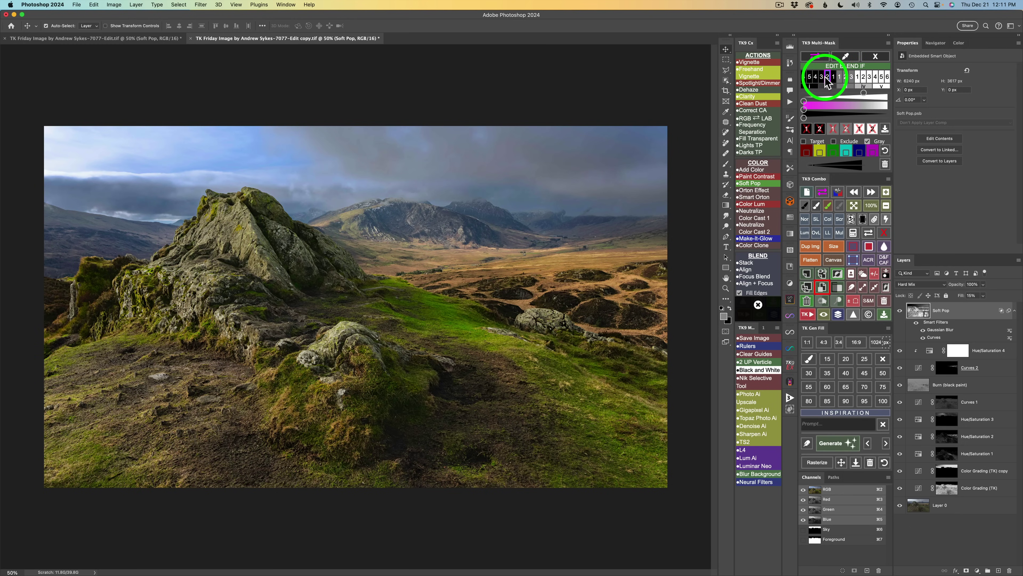
{"action": "left_click", "coordinate": [822, 77]}
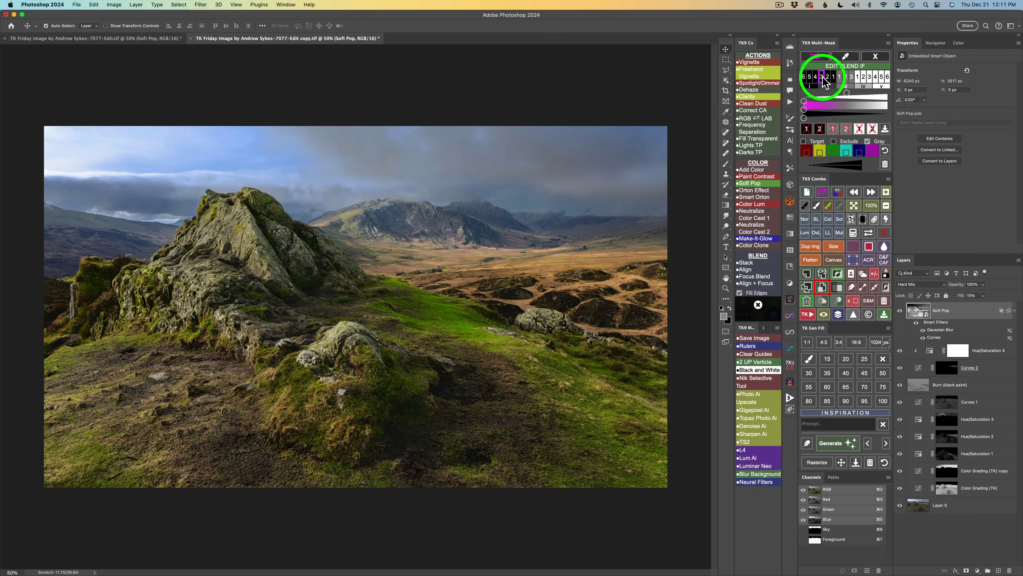
Step: Compare the image with the Soft Pop layer hidden and shown, and close the Blend If controls
{"action": "left_click", "coordinate": [899, 311]}
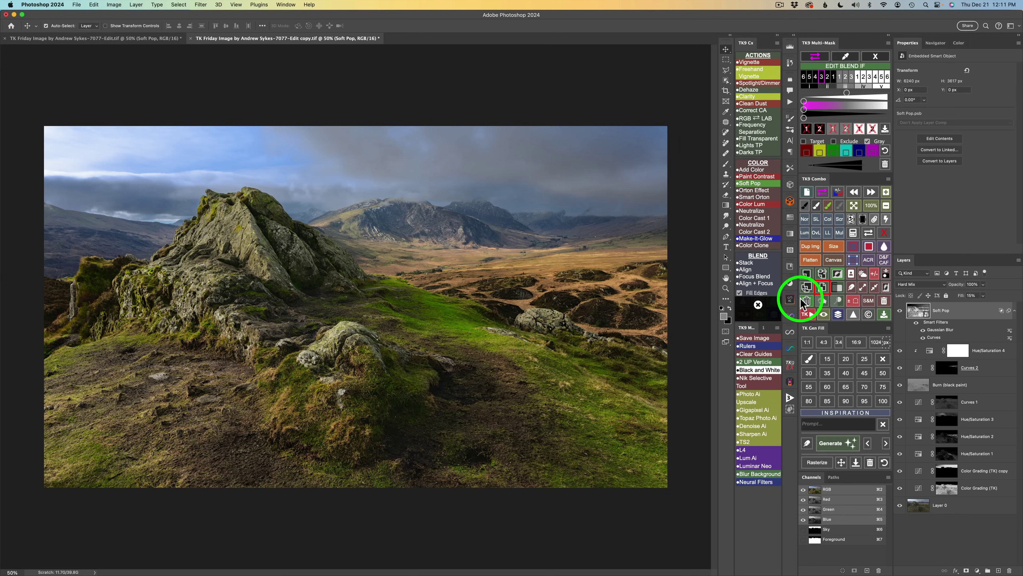
{"action": "left_click", "coordinate": [900, 311]}
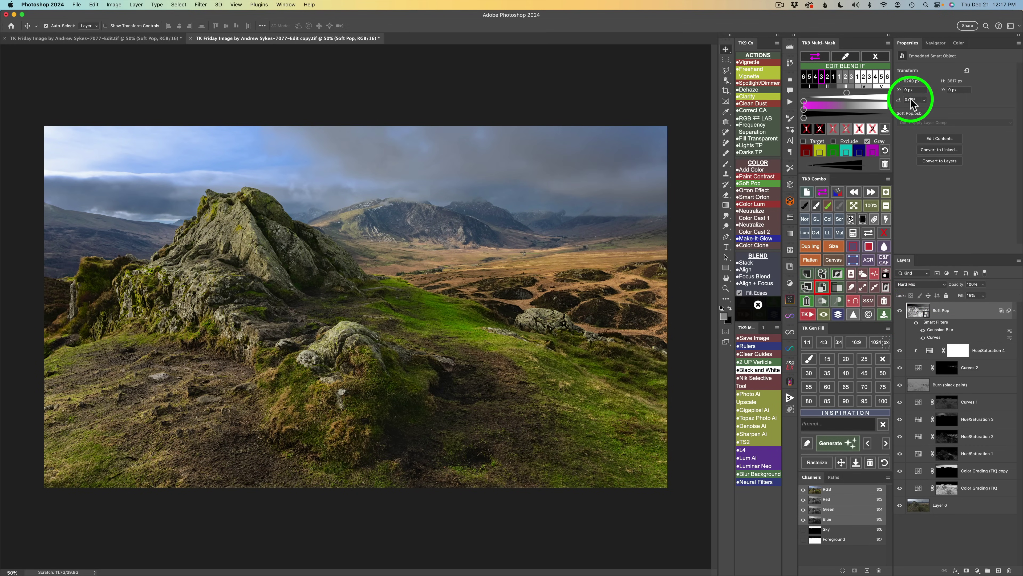
{"action": "left_click", "coordinate": [875, 57]}
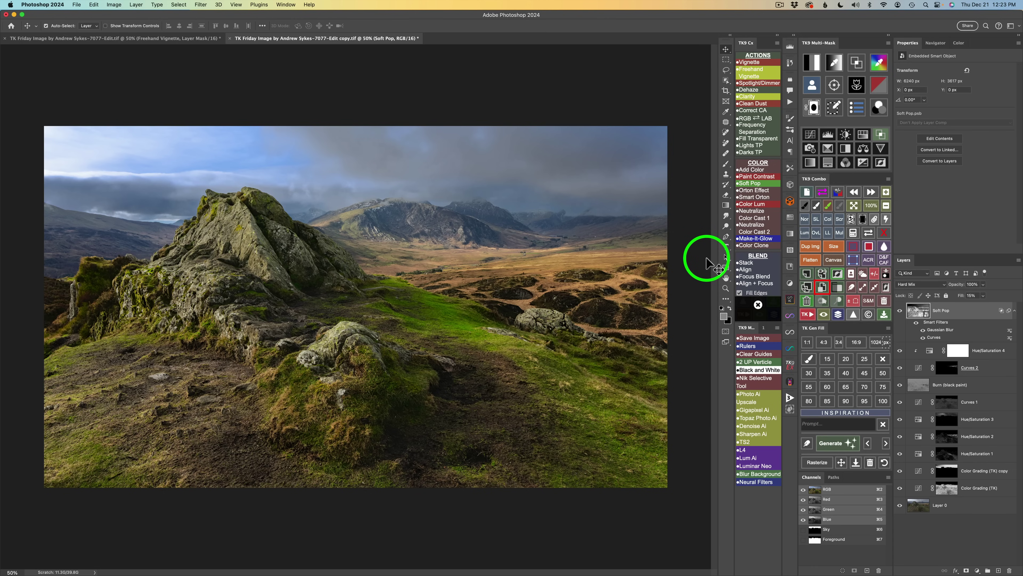
Step: Lasso a large freeform area around the rocks and central landscape and create a Freehand Vignette from it, accepting the proposed Gaussian Blur radius
{"action": "left_click", "coordinate": [726, 70]}
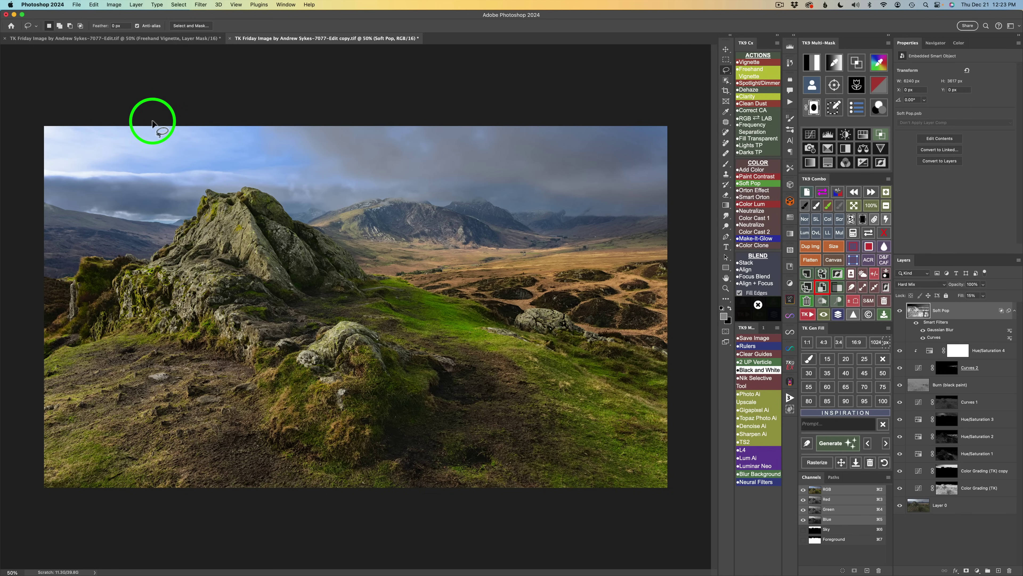
{"action": "mouse_move", "coordinate": [151, 121]}
{"action": "left_mouse_down"}
{"action": "mouse_move", "coordinate": [240, 153]}
{"action": "mouse_move", "coordinate": [553, 163]}
{"action": "mouse_move", "coordinate": [588, 180]}
{"action": "mouse_move", "coordinate": [627, 208]}
{"action": "mouse_move", "coordinate": [644, 258]}
{"action": "mouse_move", "coordinate": [641, 379]}
{"action": "mouse_move", "coordinate": [614, 428]}
{"action": "mouse_move", "coordinate": [568, 451]}
{"action": "mouse_move", "coordinate": [493, 465]}
{"action": "mouse_move", "coordinate": [300, 467]}
{"action": "mouse_move", "coordinate": [218, 439]}
{"action": "mouse_move", "coordinate": [172, 401]}
{"action": "mouse_move", "coordinate": [130, 355]}
{"action": "mouse_move", "coordinate": [114, 295]}
{"action": "mouse_move", "coordinate": [88, 260]}
{"action": "mouse_move", "coordinate": [30, 219]}
{"action": "mouse_move", "coordinate": [13, 182]}
{"action": "mouse_move", "coordinate": [14, 124]}
{"action": "mouse_move", "coordinate": [33, 93]}
{"action": "mouse_move", "coordinate": [221, 75]}
{"action": "left_mouse_up"}
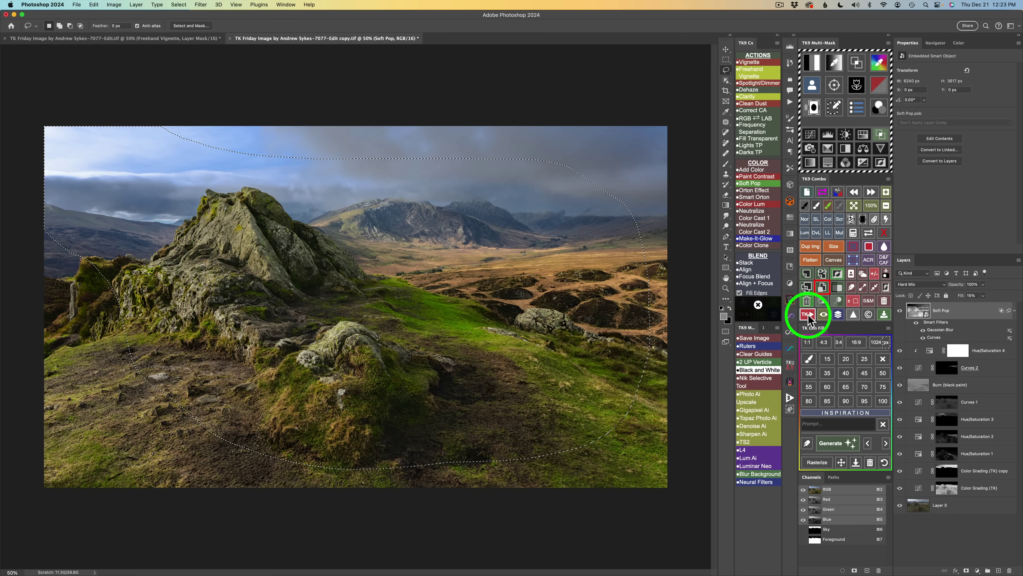
{"action": "left_click", "coordinate": [755, 72]}
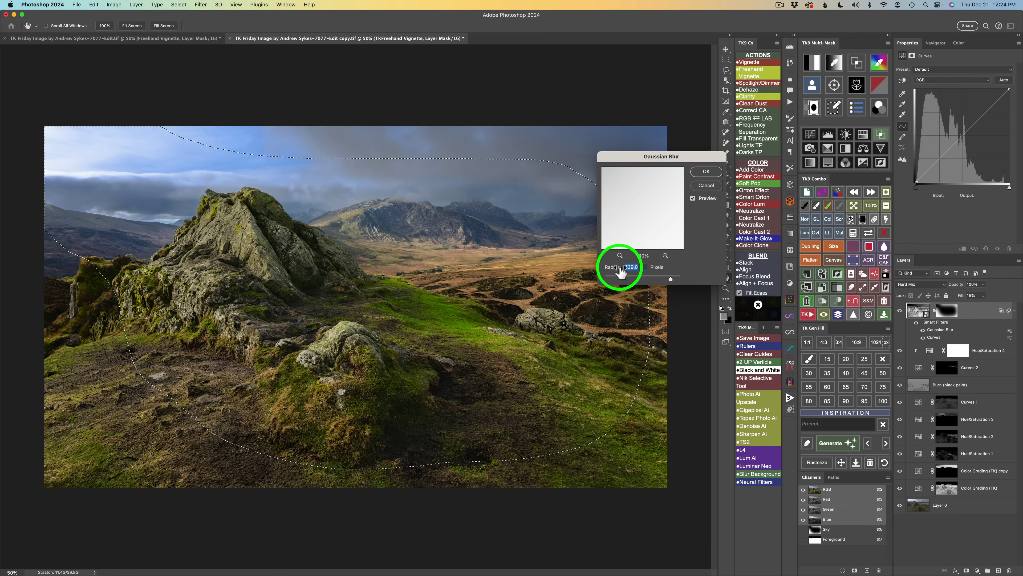
{"action": "left_click", "coordinate": [705, 172]}
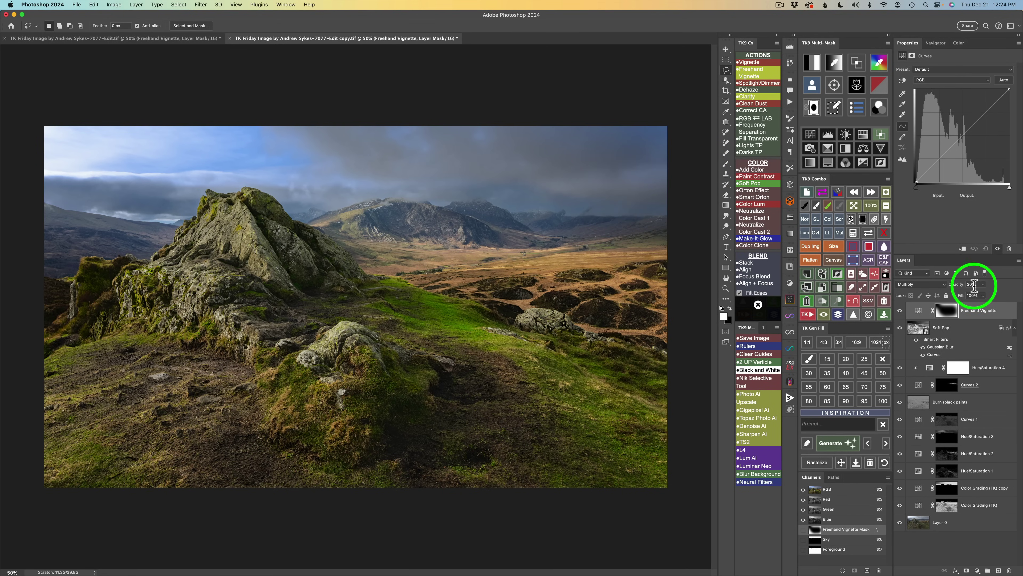
Step: Compare the image with the Freehand Vignette layer hidden and shown
{"action": "left_click", "coordinate": [899, 312]}
{"action": "left_click", "coordinate": [899, 311]}
{"action": "left_click", "coordinate": [901, 311]}
{"action": "left_click", "coordinate": [901, 311]}
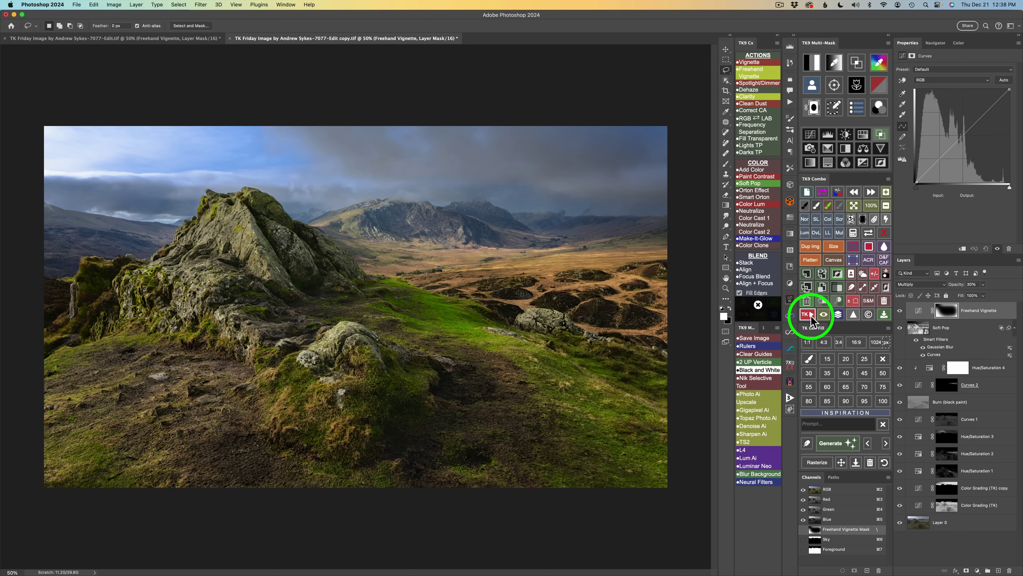
Step: Add a Color Luminosity layer and set Reds to about -39, Greens to 101 and Blues to about 18
{"action": "left_click", "coordinate": [755, 206]}
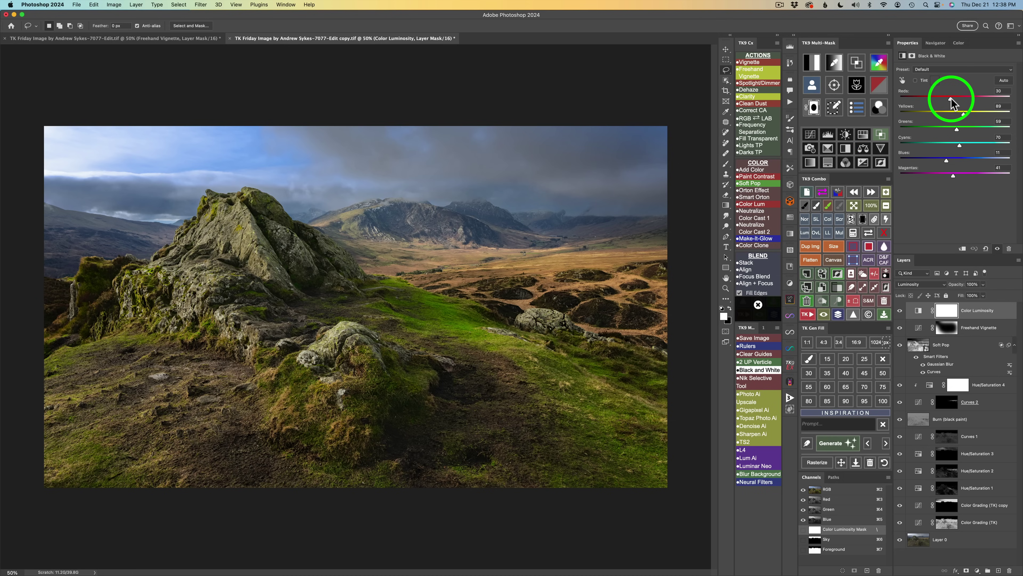
{"action": "left_click_drag", "start_coordinate": [950, 101], "coordinate": [936, 100]}
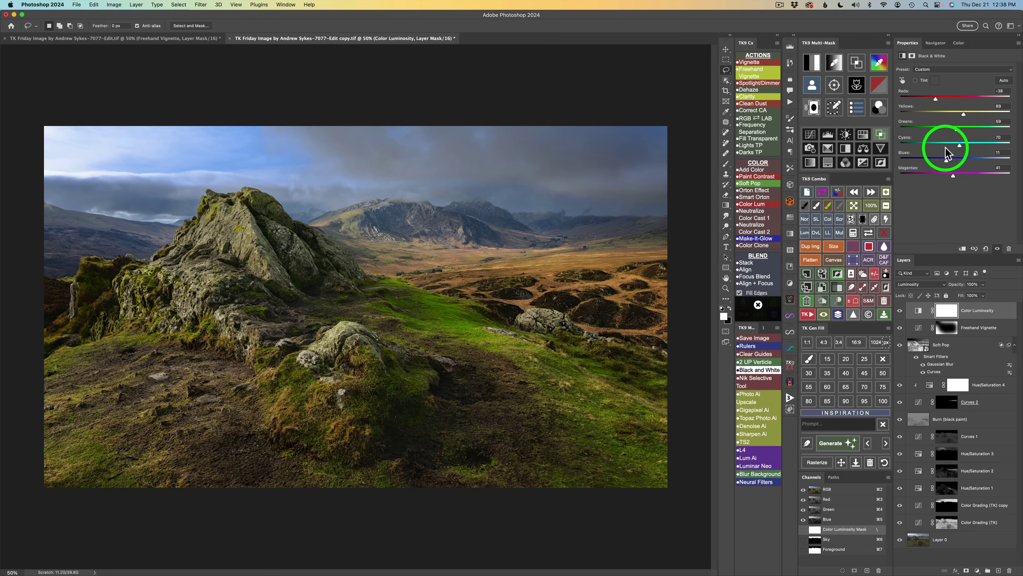
{"action": "left_click_drag", "start_coordinate": [979, 113], "coordinate": [977, 117]}
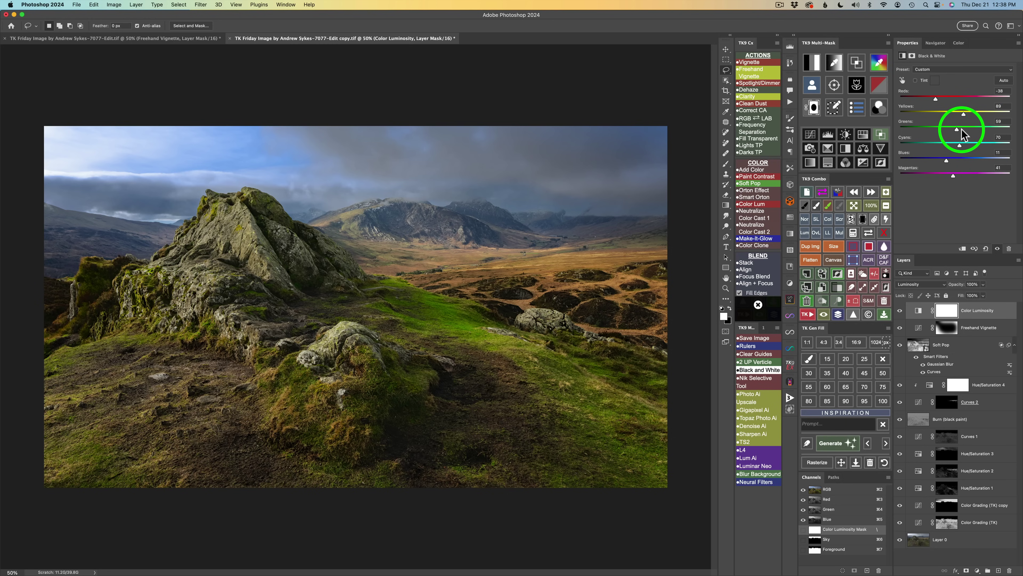
{"action": "left_click_drag", "start_coordinate": [957, 128], "coordinate": [966, 129]}
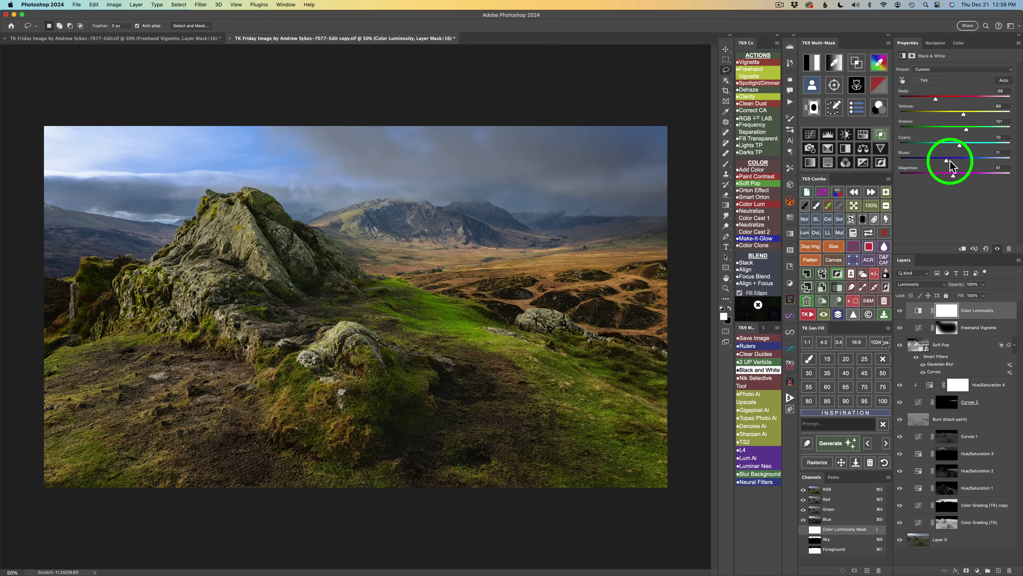
{"action": "left_click_drag", "start_coordinate": [947, 159], "coordinate": [948, 160]}
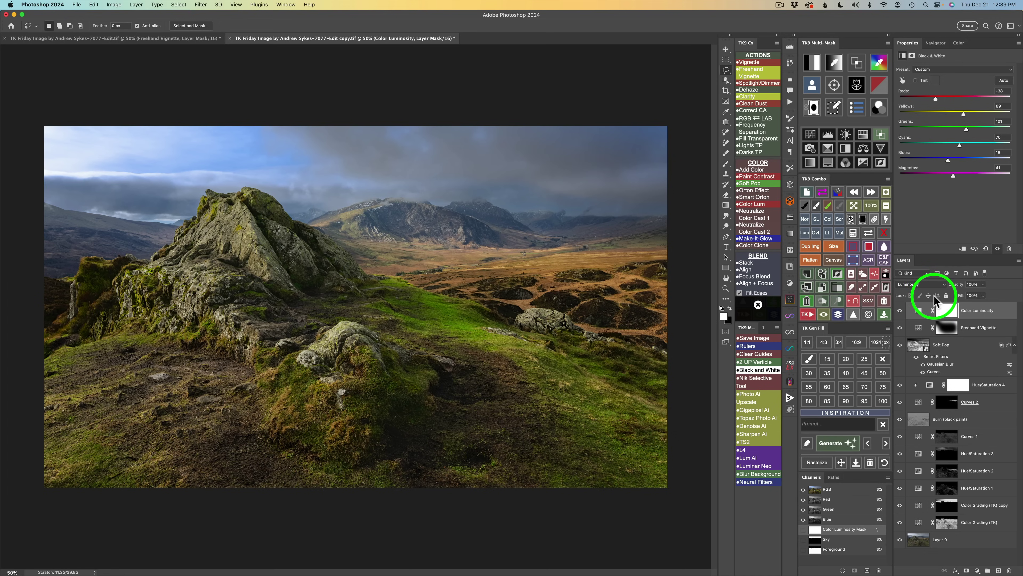
Step: Compare the image with the Color Luminosity layer hidden and shown
{"action": "left_click", "coordinate": [900, 310]}
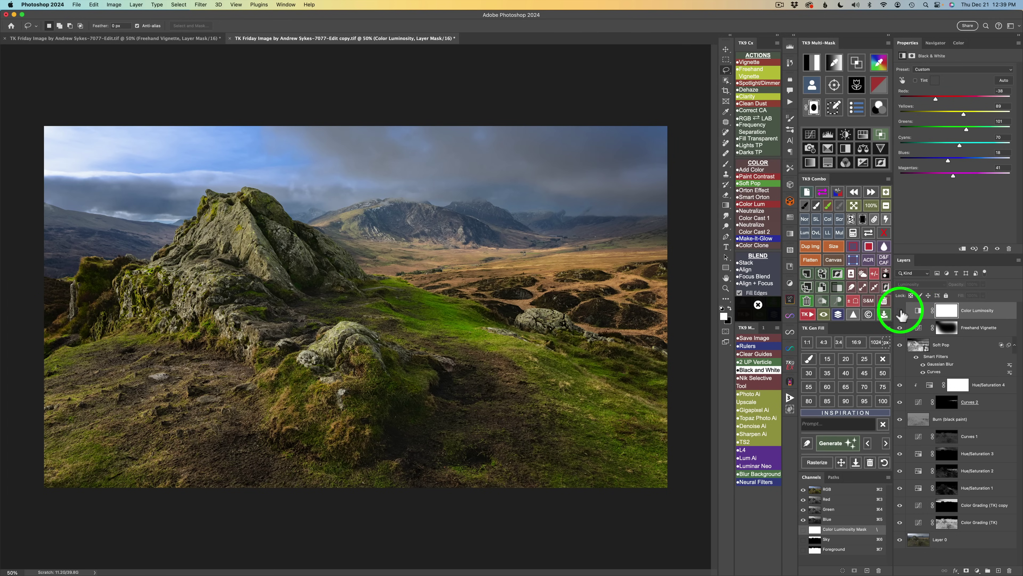
{"action": "left_click", "coordinate": [899, 311]}
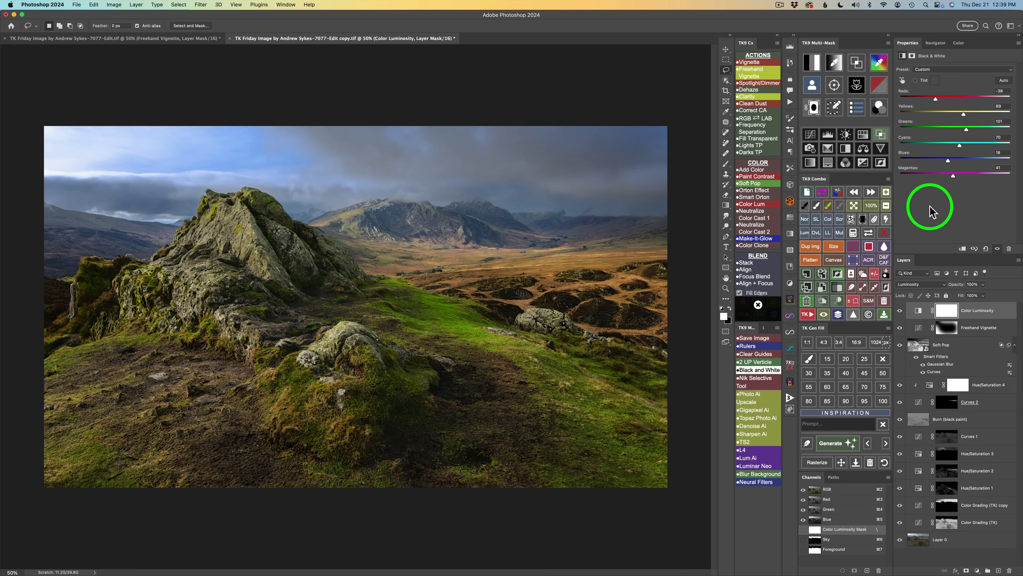
{"action": "left_click", "coordinate": [900, 311]}
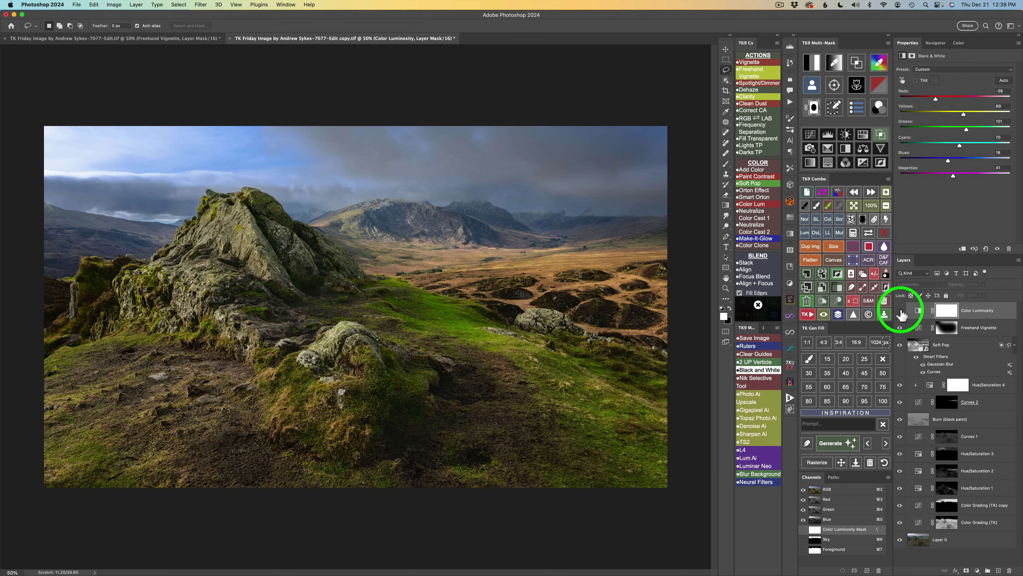
{"action": "left_click", "coordinate": [900, 312]}
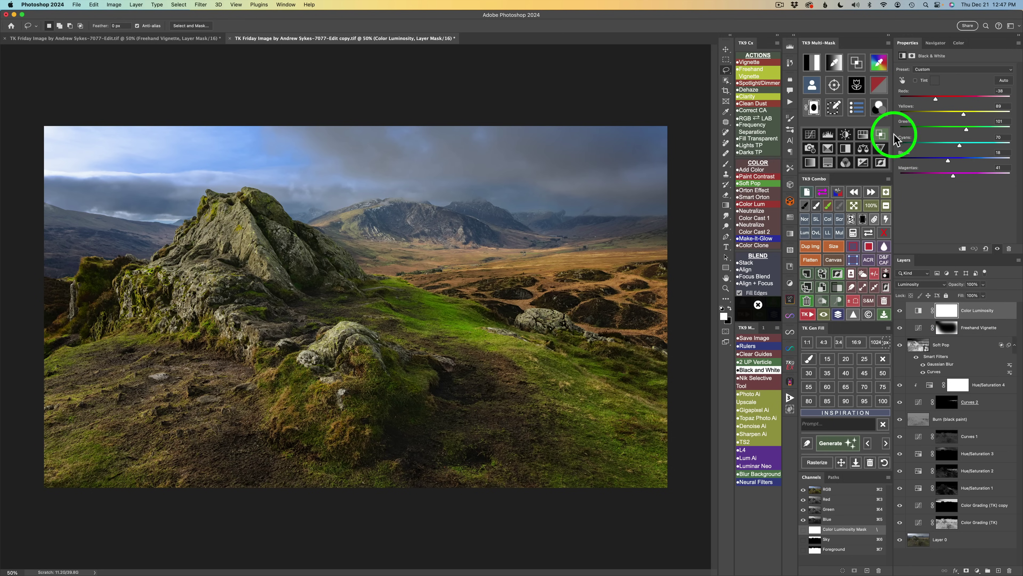
Step: Add an Exposure layer and apply the saved Foreground channel as its layer mask
{"action": "left_click", "coordinate": [863, 162]}
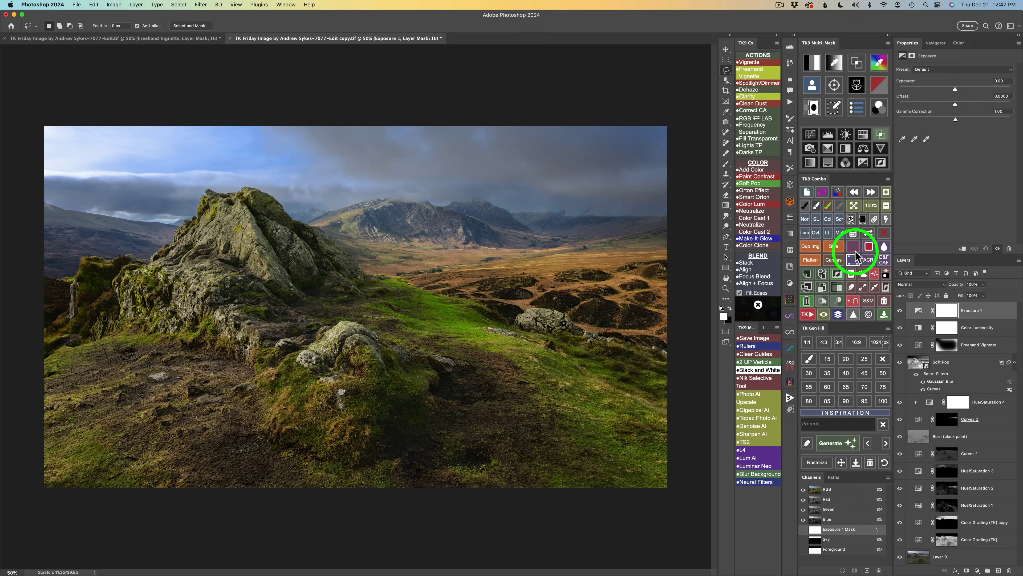
{"action": "left_click", "coordinate": [854, 236]}
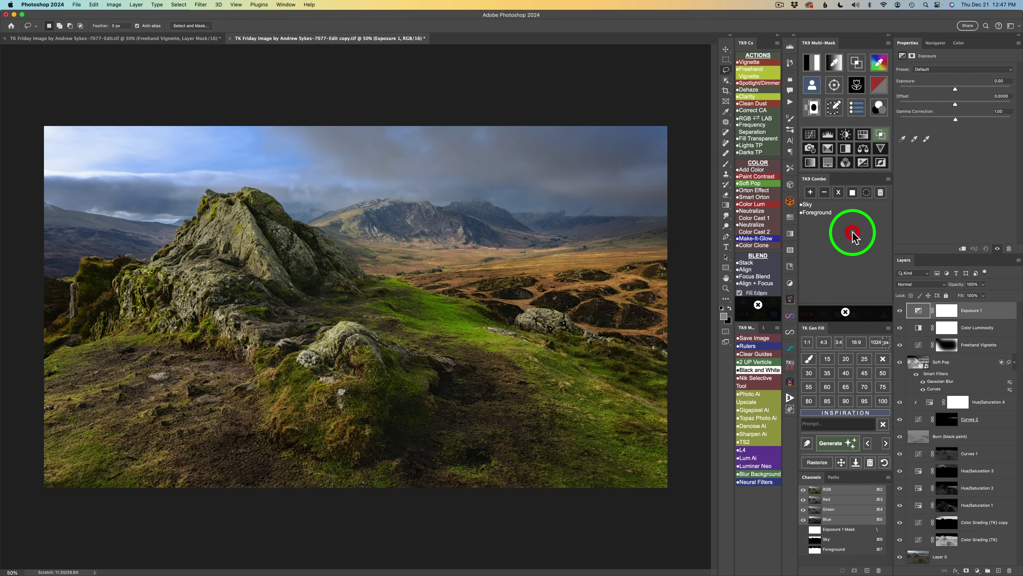
{"action": "left_click", "coordinate": [820, 214]}
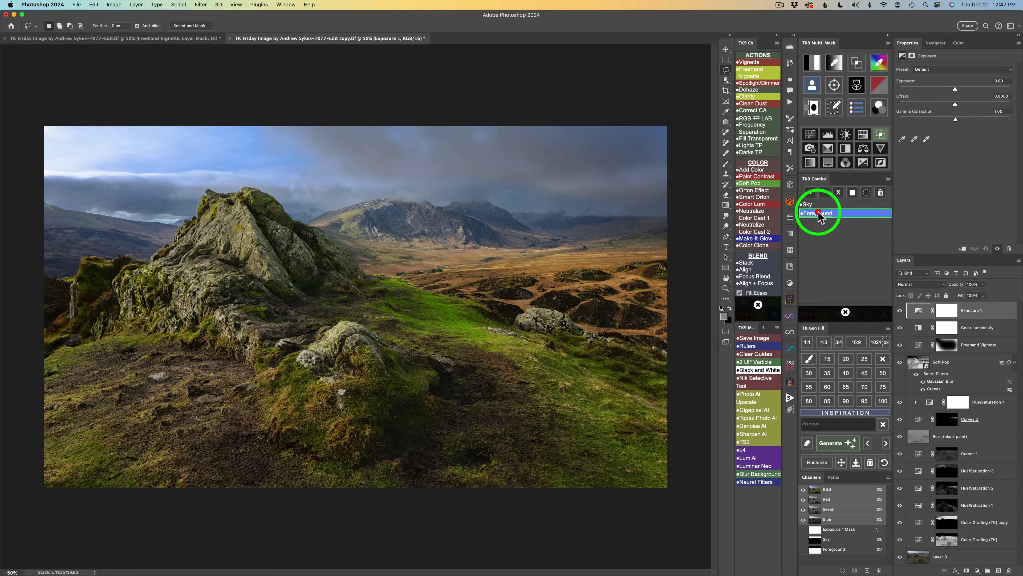
{"action": "left_click", "coordinate": [853, 193]}
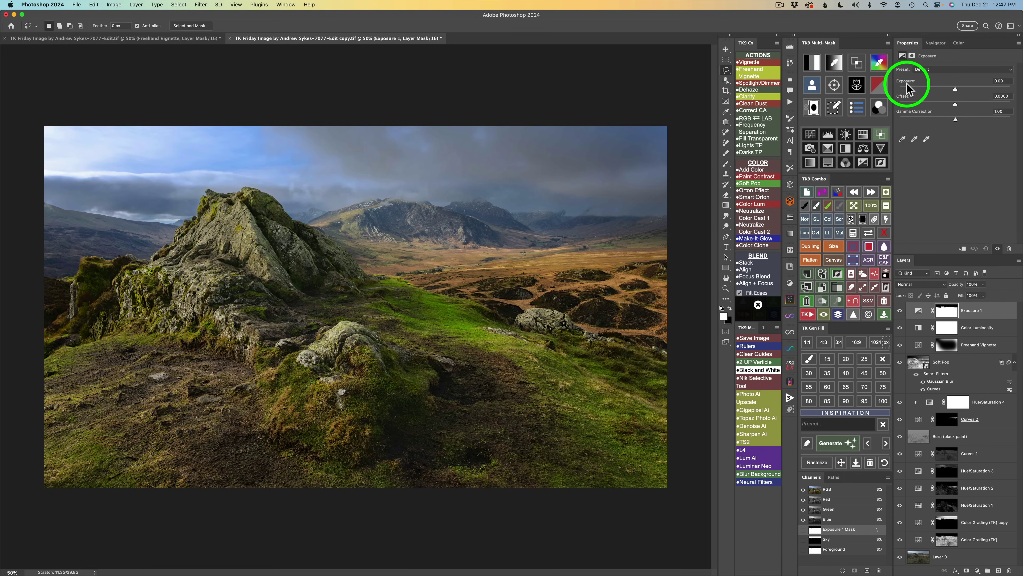
Step: Set the Exposure layer's exposure to +0.4 and reduce its mask density to 70%
{"action": "left_click", "coordinate": [1007, 81]}
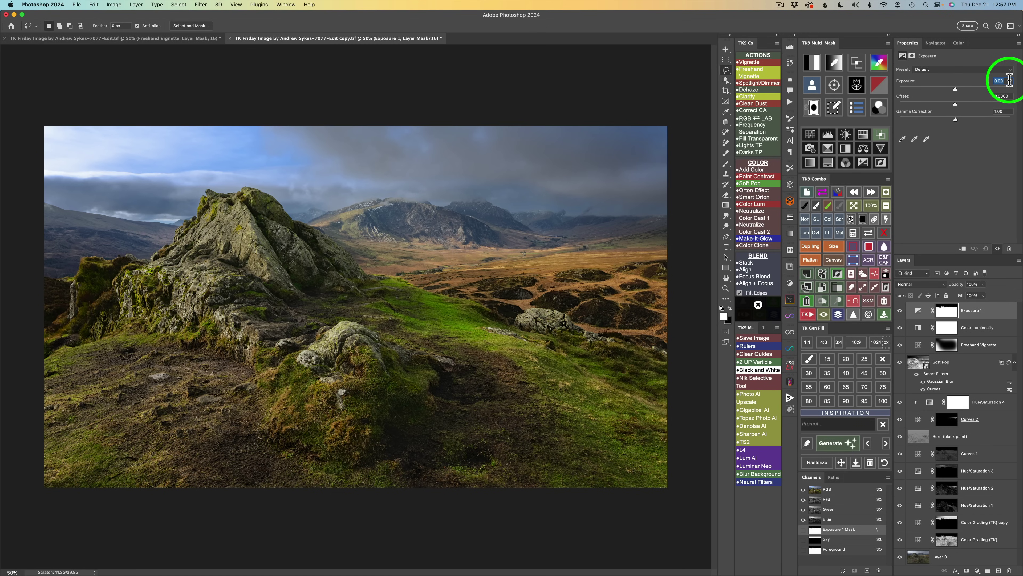
{"action": "key", "text": "Up"}
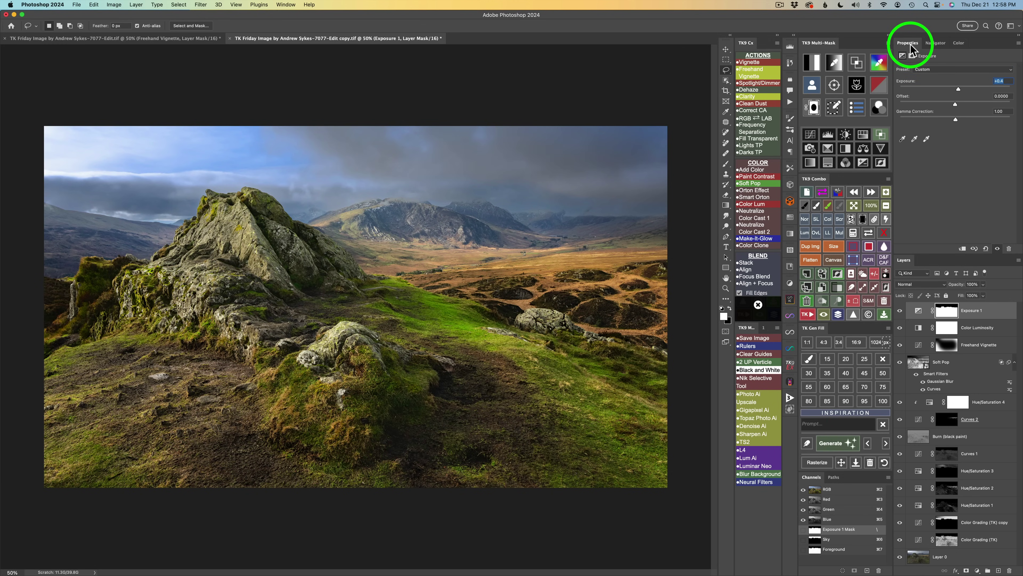
{"action": "left_click", "coordinate": [913, 58]}
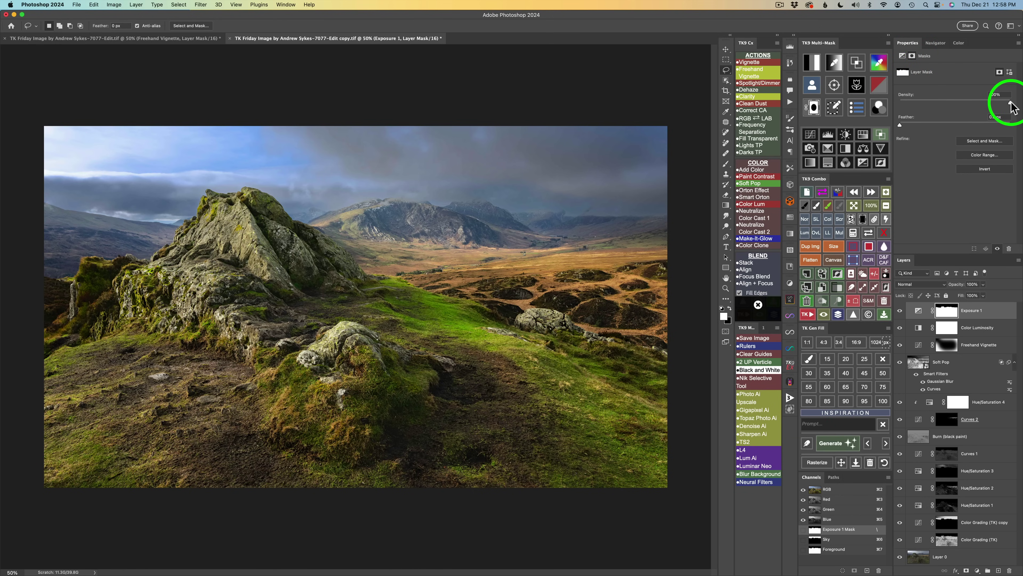
{"action": "left_click_drag", "start_coordinate": [1011, 102], "coordinate": [978, 103]}
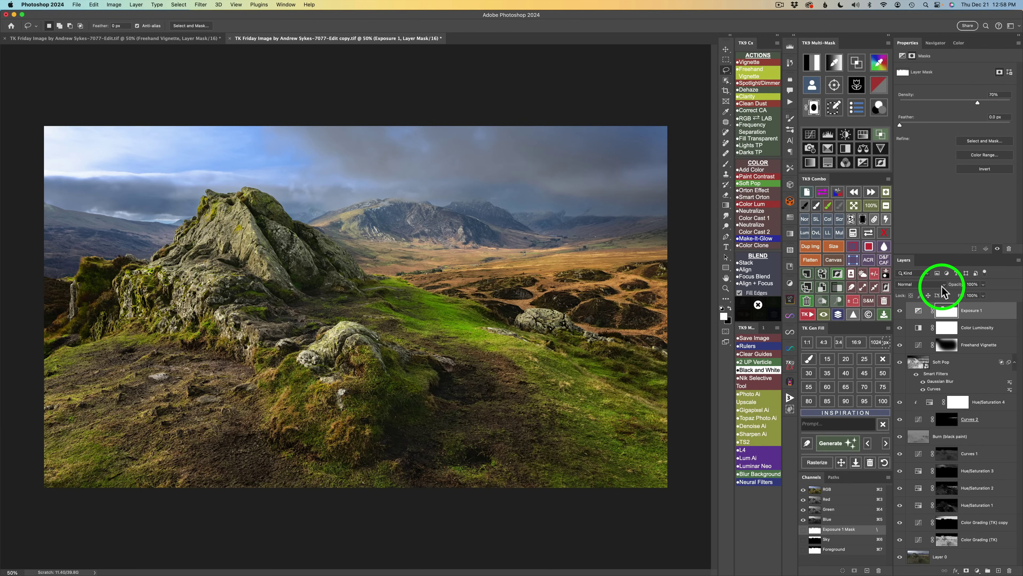
Step: Apply the first darks-protecting Blend If preset to the Exposure 1 layer and compare the image with that layer hidden and shown
{"action": "left_click", "coordinate": [900, 312]}
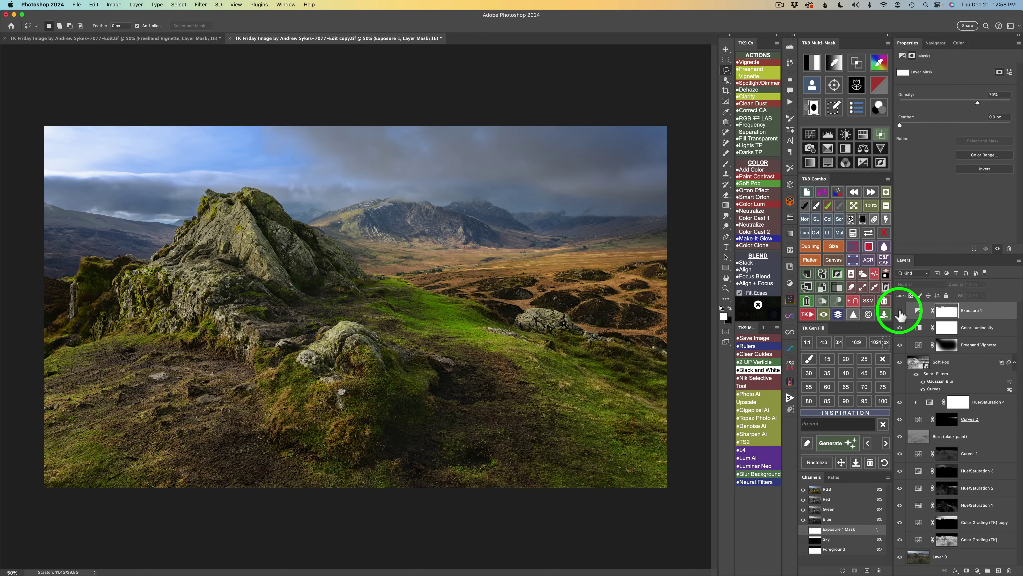
{"action": "left_click", "coordinate": [900, 312]}
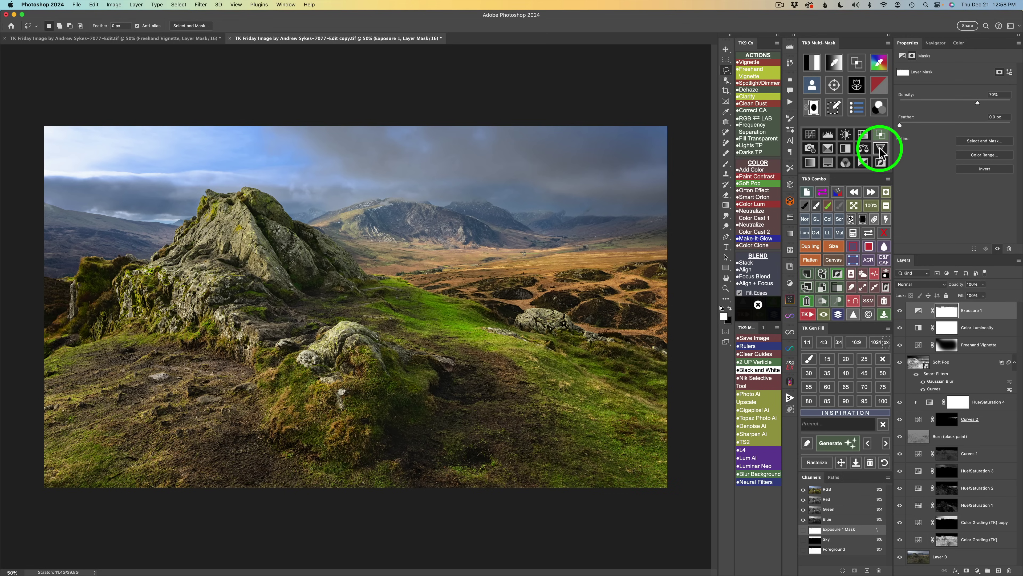
{"action": "left_click", "coordinate": [883, 132]}
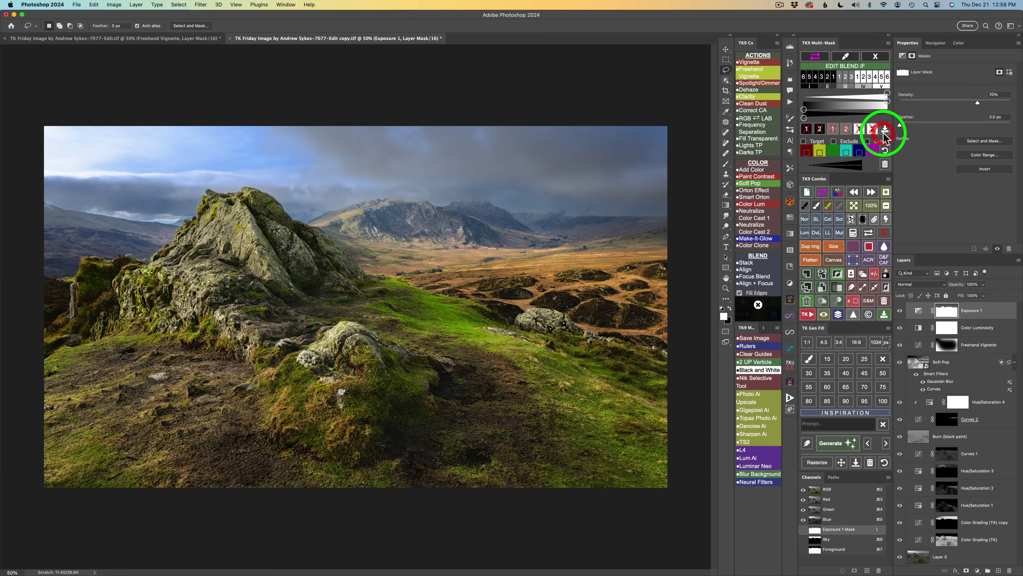
{"action": "left_click", "coordinate": [808, 129]}
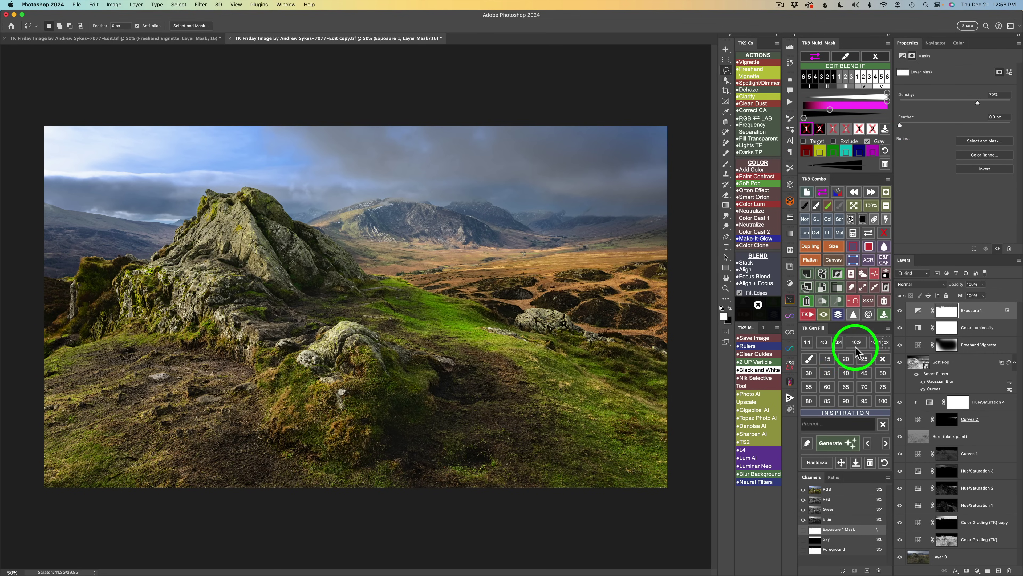
{"action": "left_click", "coordinate": [901, 311]}
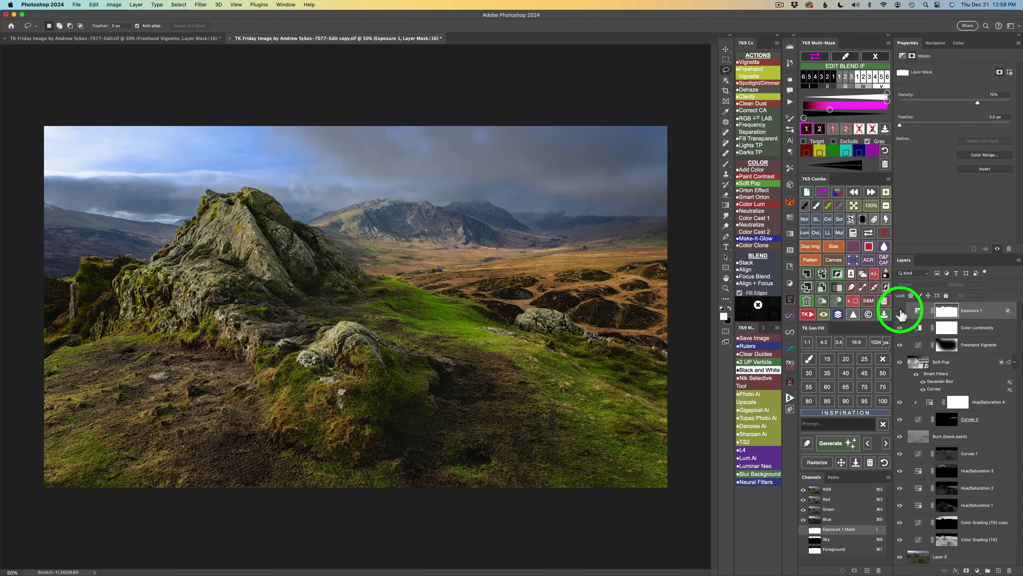
{"action": "left_click", "coordinate": [901, 311]}
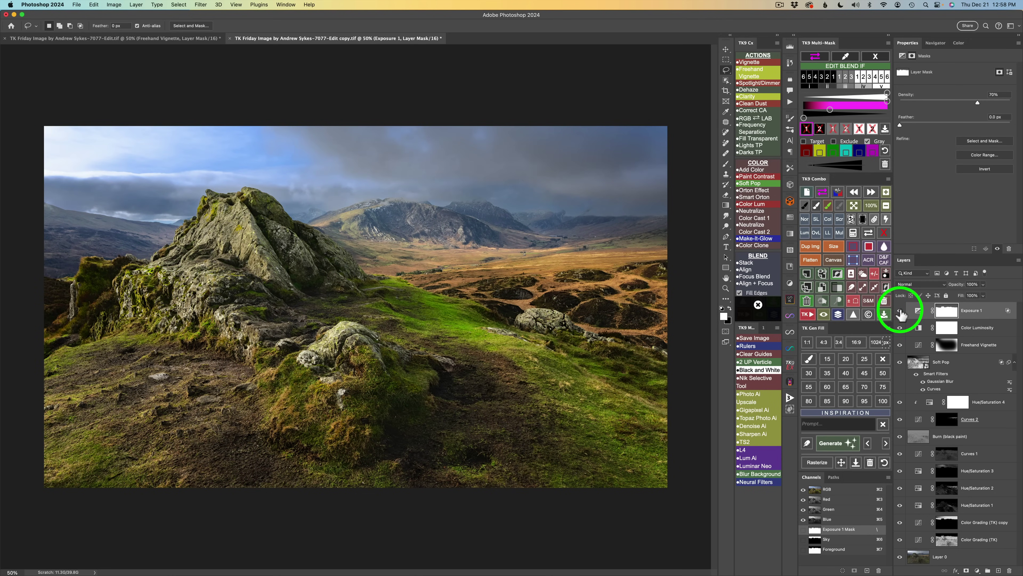
Step: Set the Freehand Vignette layer's opacity to 40% and compare the original photo with the full edit
{"action": "left_click", "coordinate": [919, 345]}
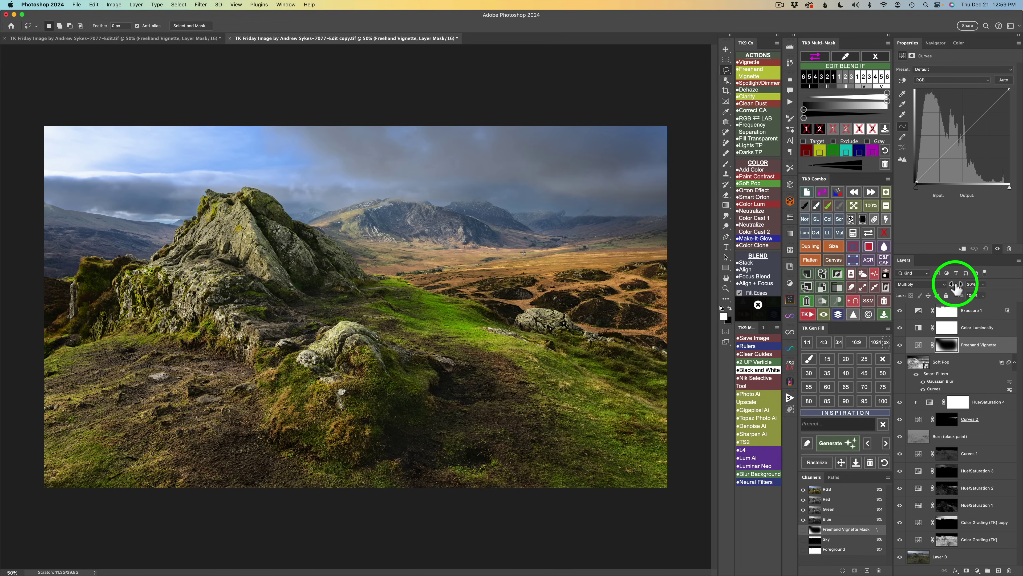
{"action": "left_click_drag", "start_coordinate": [957, 287], "coordinate": [961, 287]}
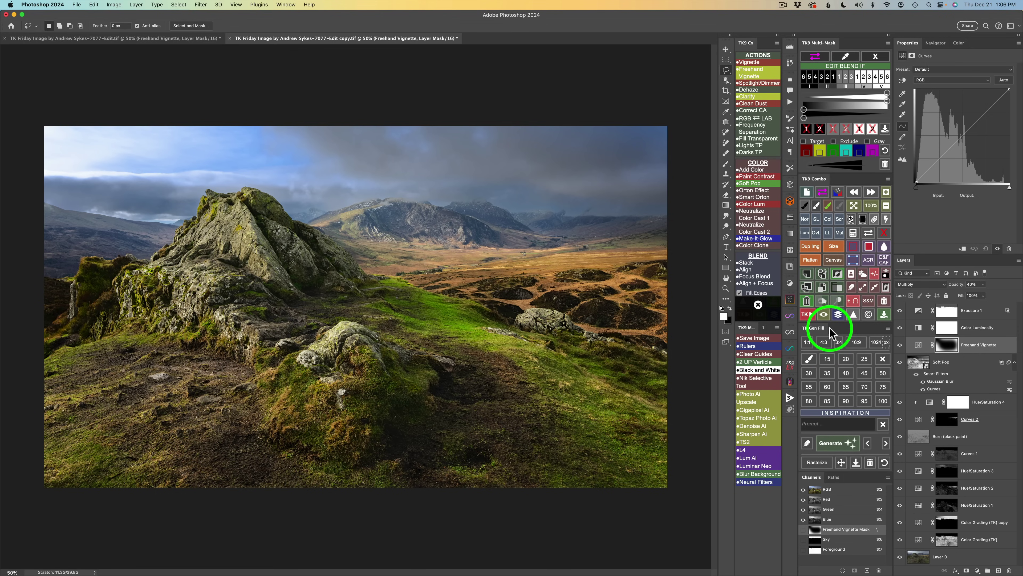
{"action": "left_click", "coordinate": [838, 315]}
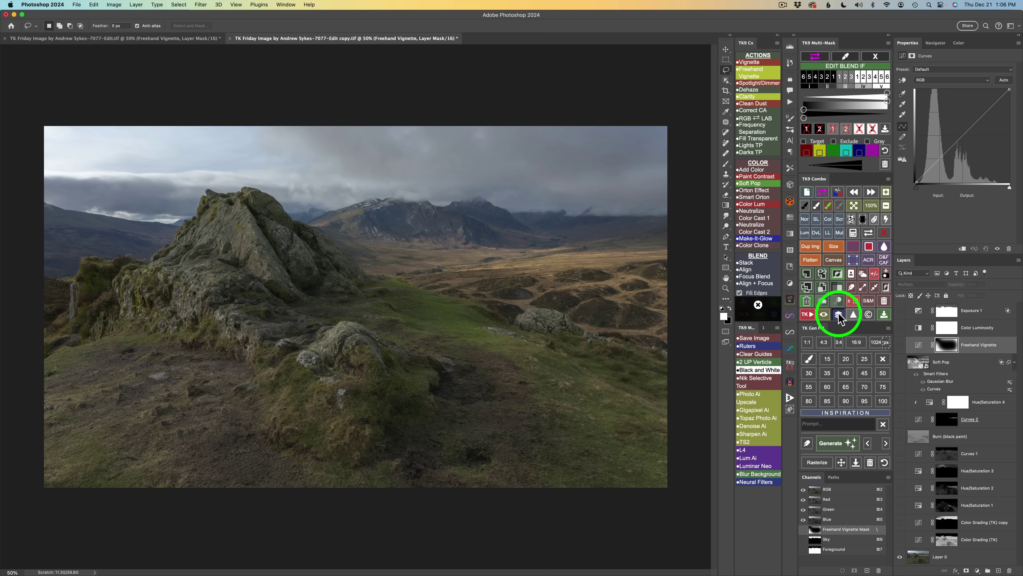
{"action": "left_click", "coordinate": [838, 314]}
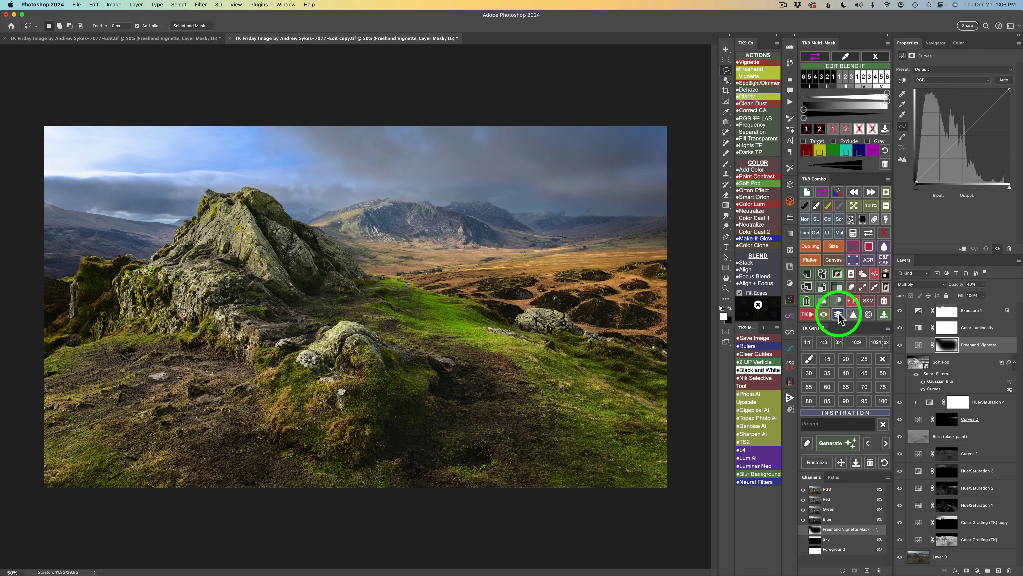